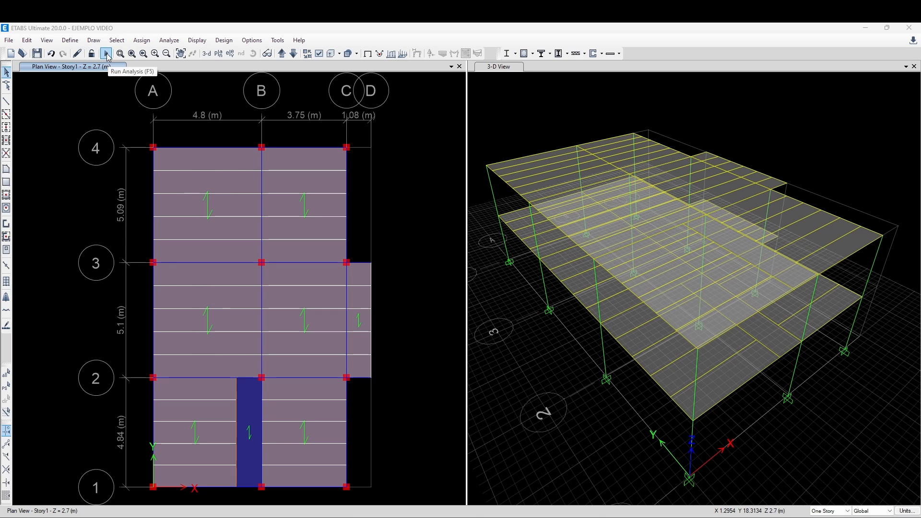
Run the structural analysis of the building model.
left_click(169, 40)
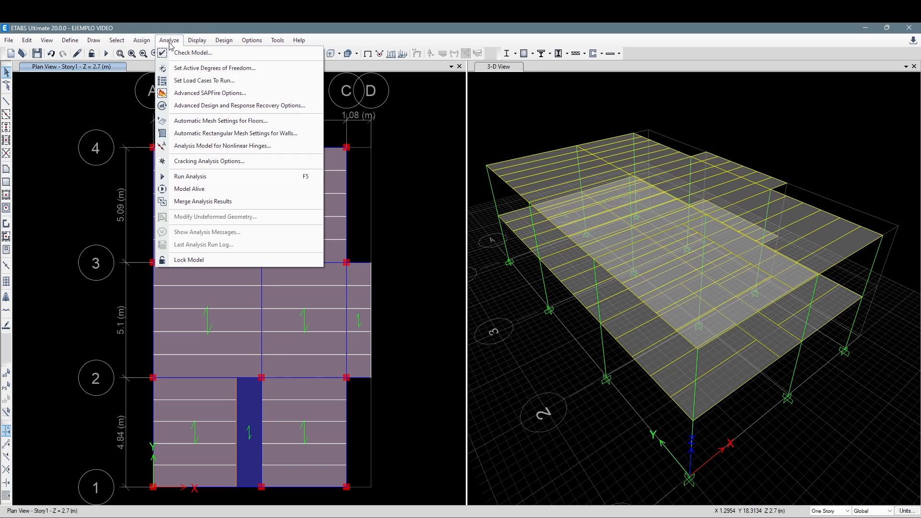
left_click(193, 177)
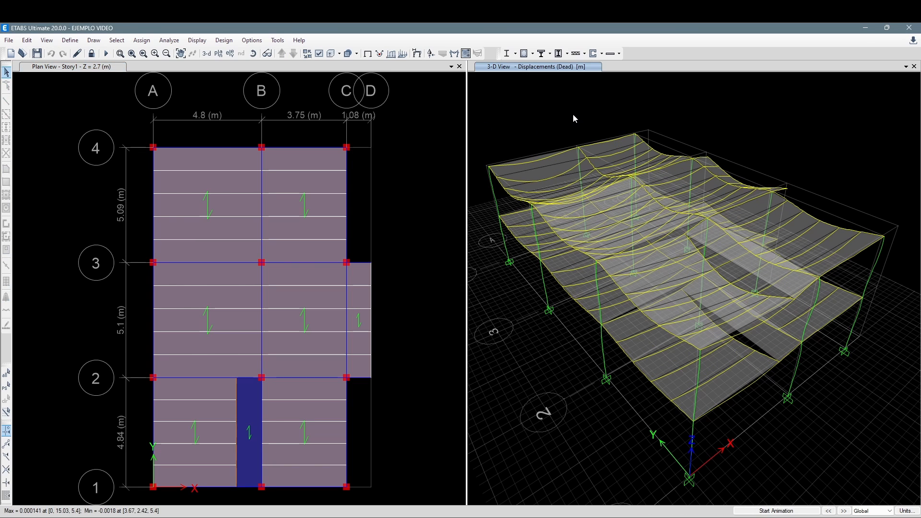
Inspect the Dead load displacements of the Story2 joint midway along the slab edge near grid C in the deformed 3-D view.
middle_click_drag(563, 109, 570, 108)
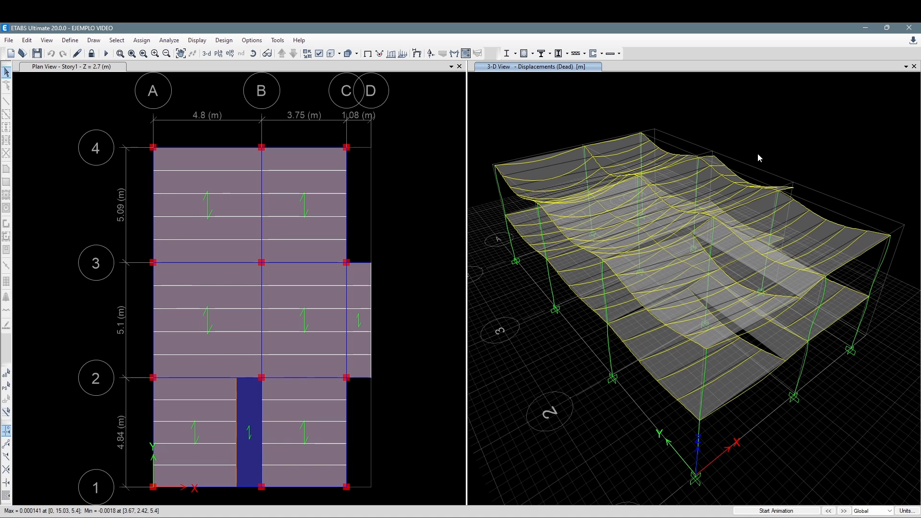
scroll(758, 156, "up", 3)
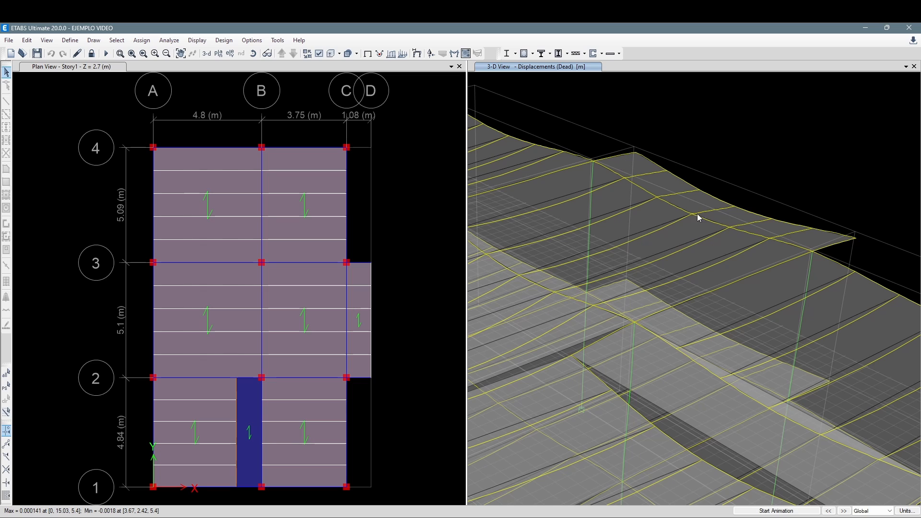
right_click(735, 207)
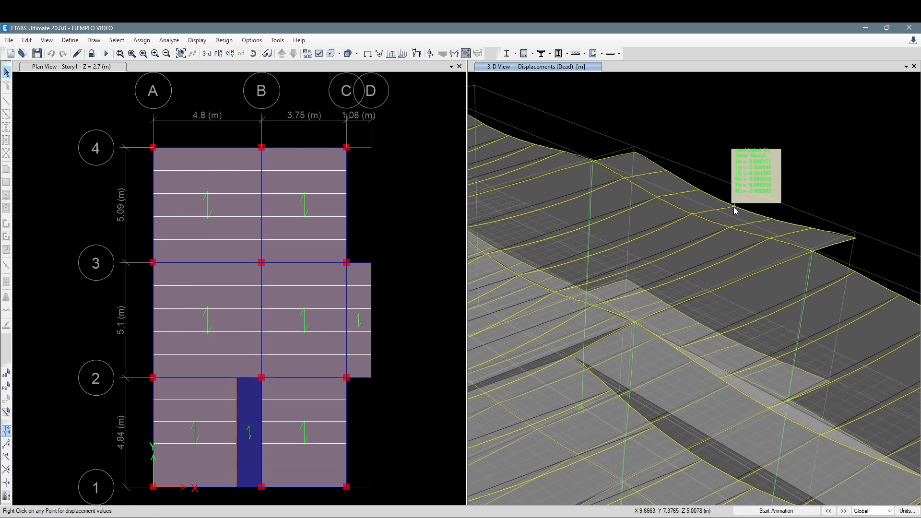
right_click(735, 207)
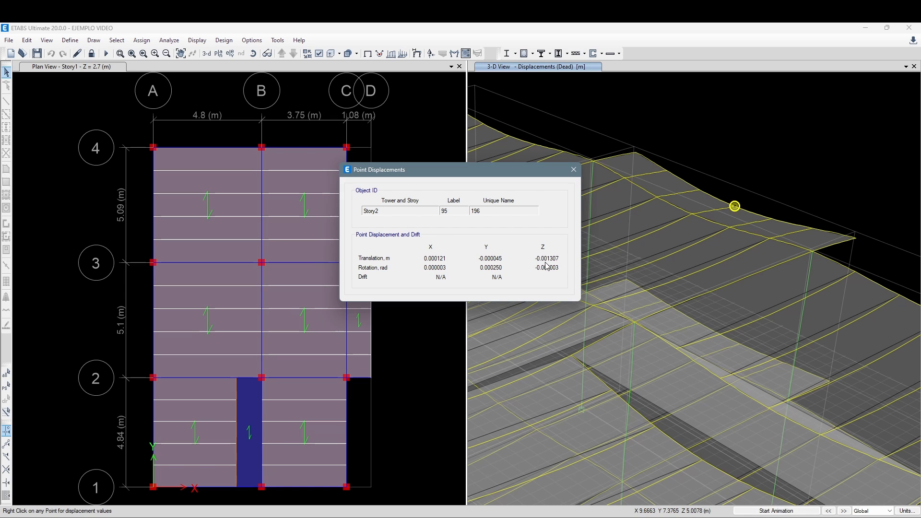
left_click(574, 169)
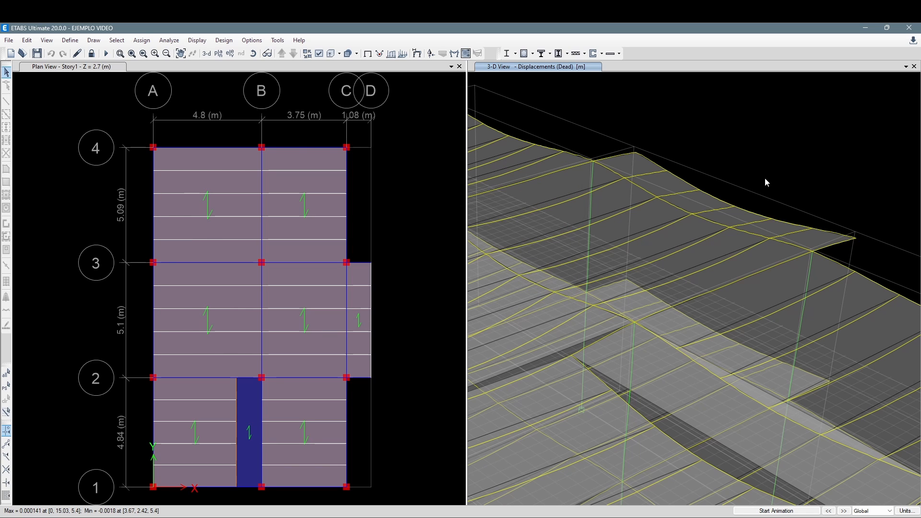
scroll(765, 179, "down", 5)
middle_click_drag(708, 189, 677, 185)
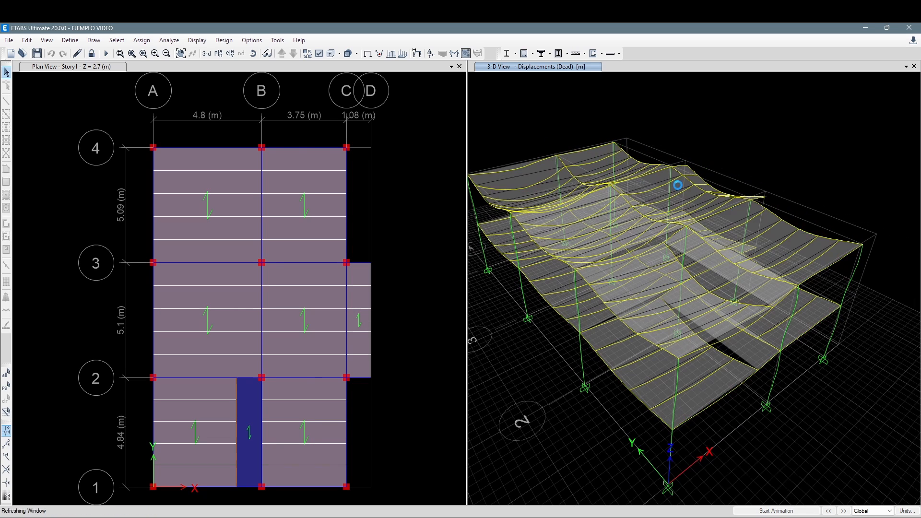
middle_click_drag(720, 154, 734, 141)
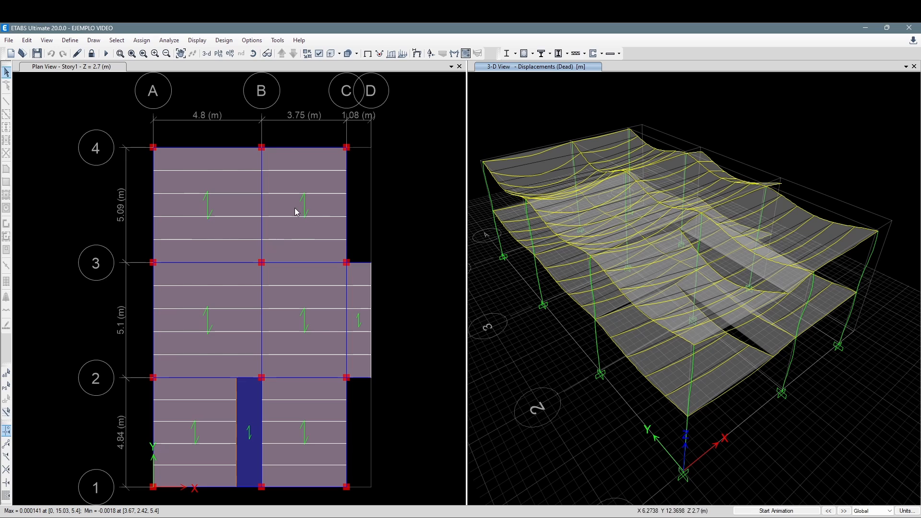
Select the Story1 beam on grid 4 between A and B, and unlock the model, accepting deletion of the analysis results.
left_click(214, 146)
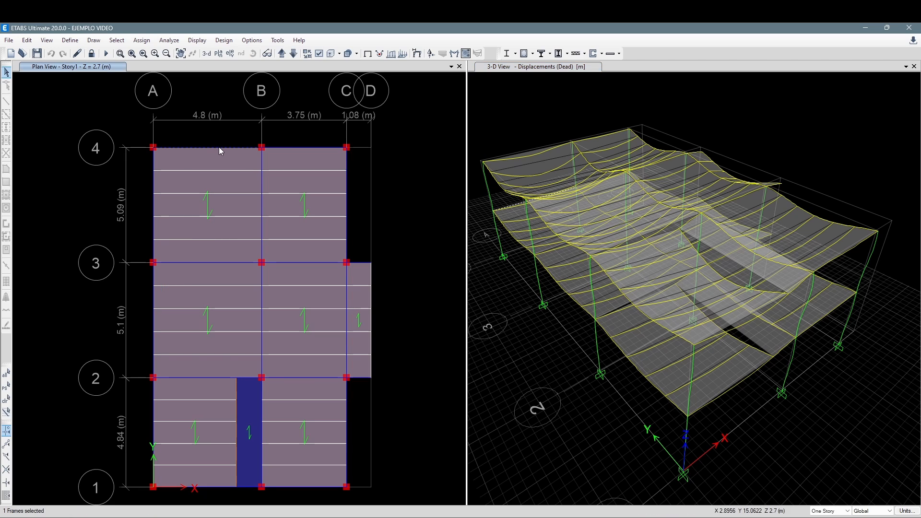
left_click(142, 41)
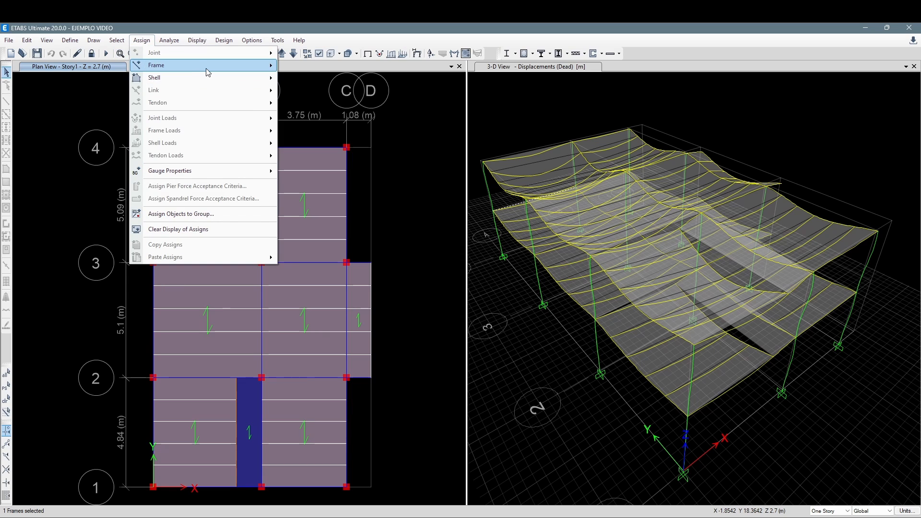
mouse_move(207, 69)
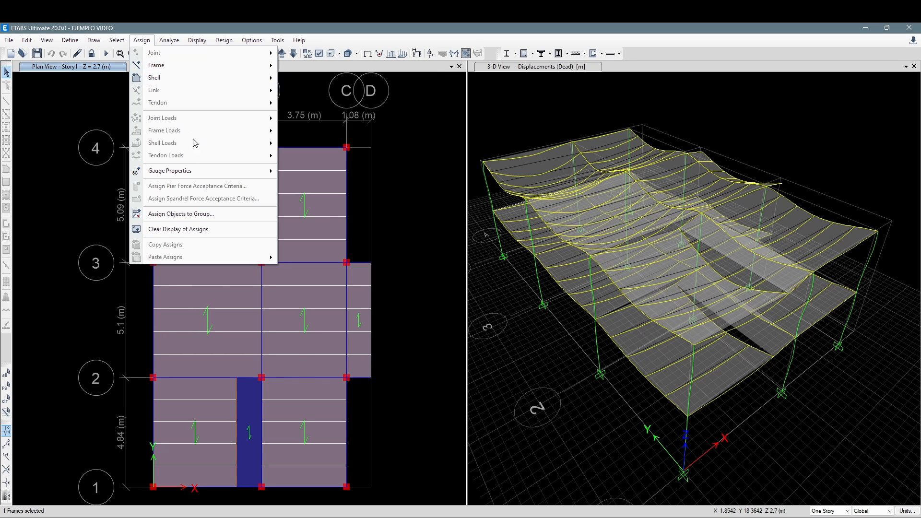
left_click(108, 96)
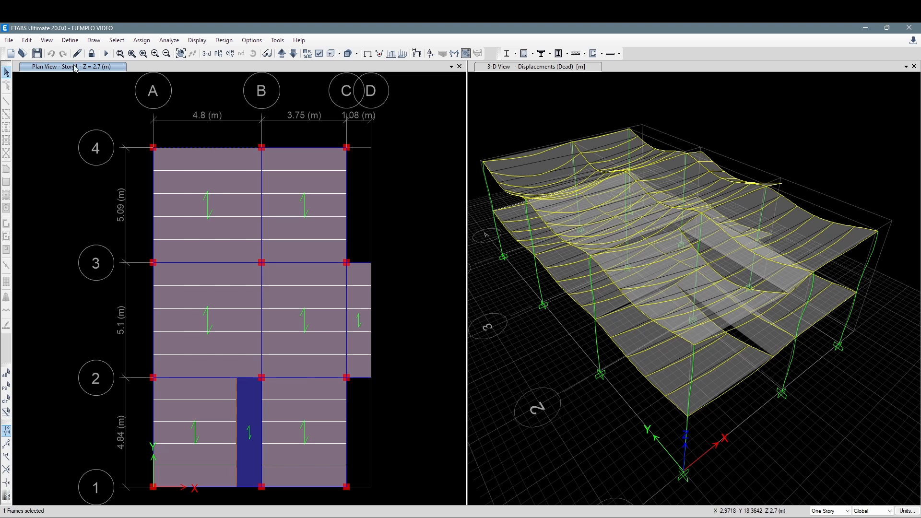
left_click(92, 53)
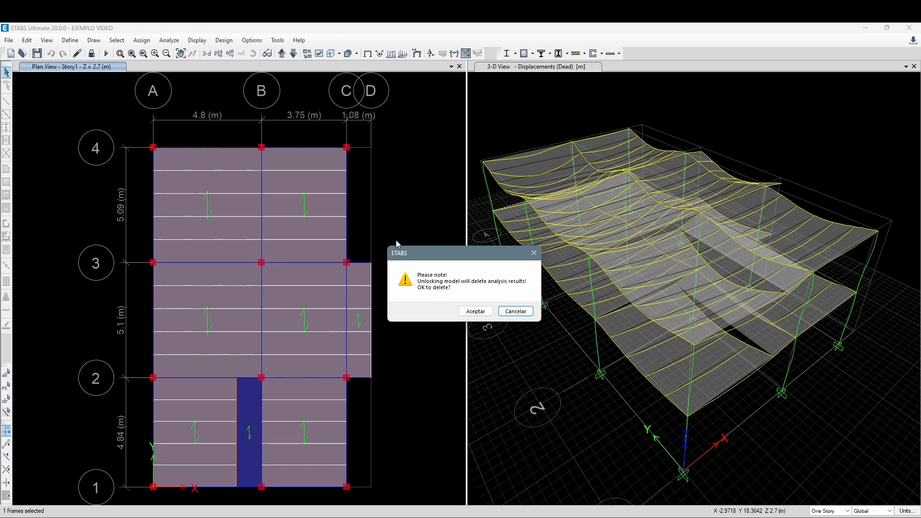
left_click(476, 312)
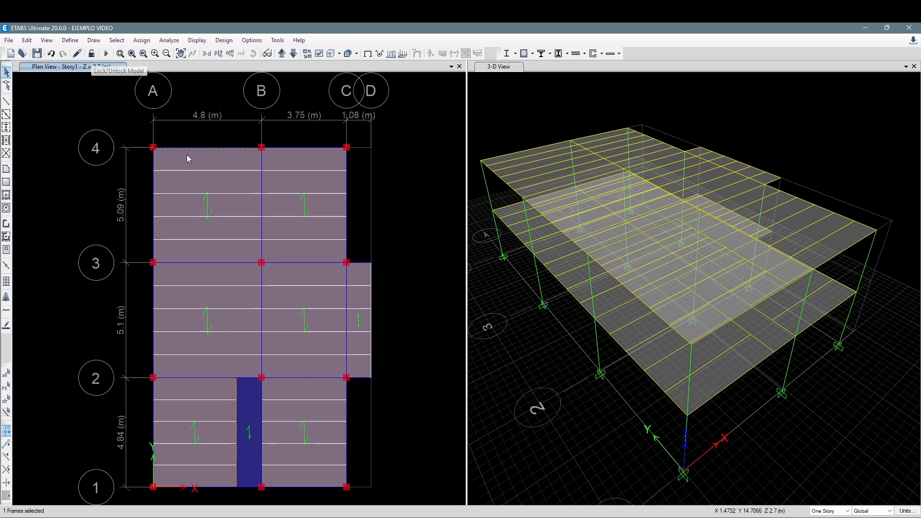
Look over the frame and frame load assignment options for the selected beam on grid 4, and clear the selection.
left_click(136, 40)
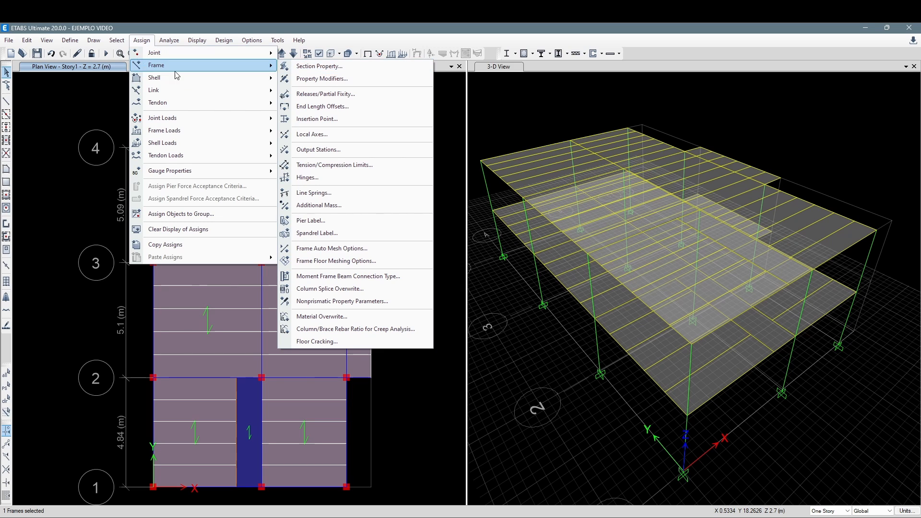
mouse_move(192, 119)
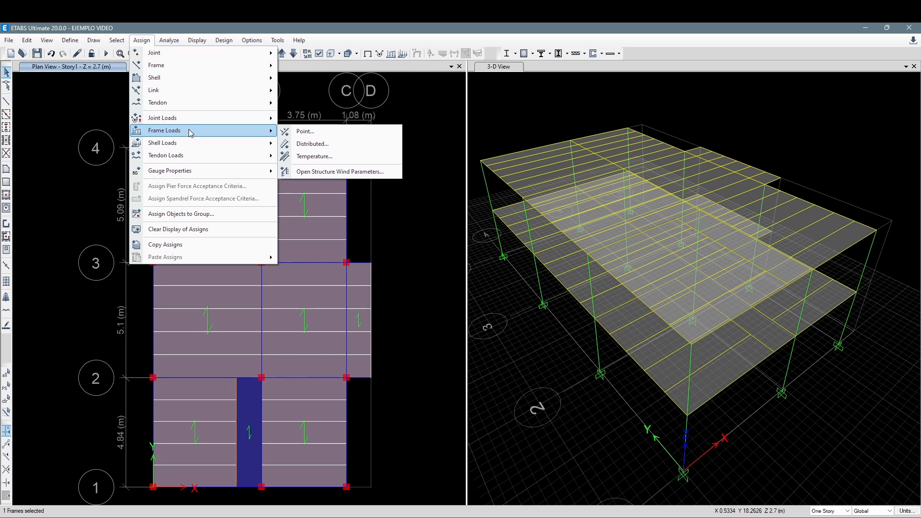
left_click(425, 125)
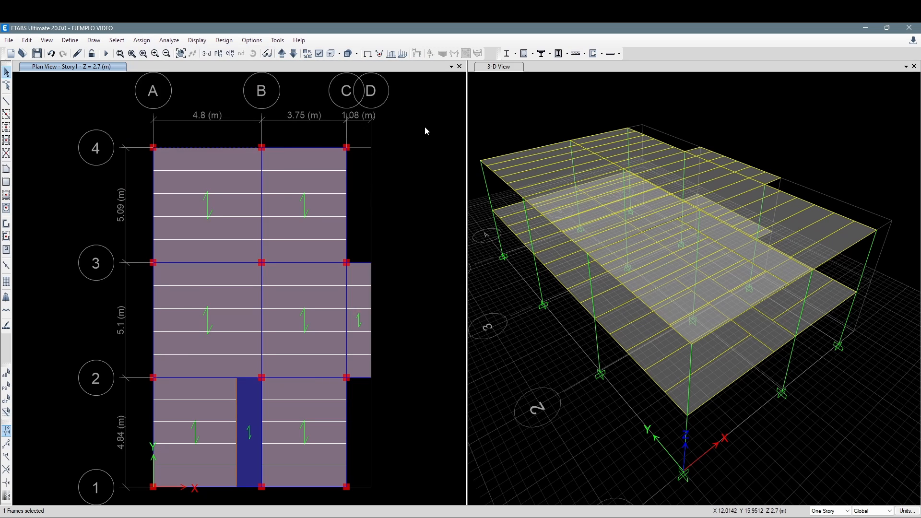
left_click(214, 148)
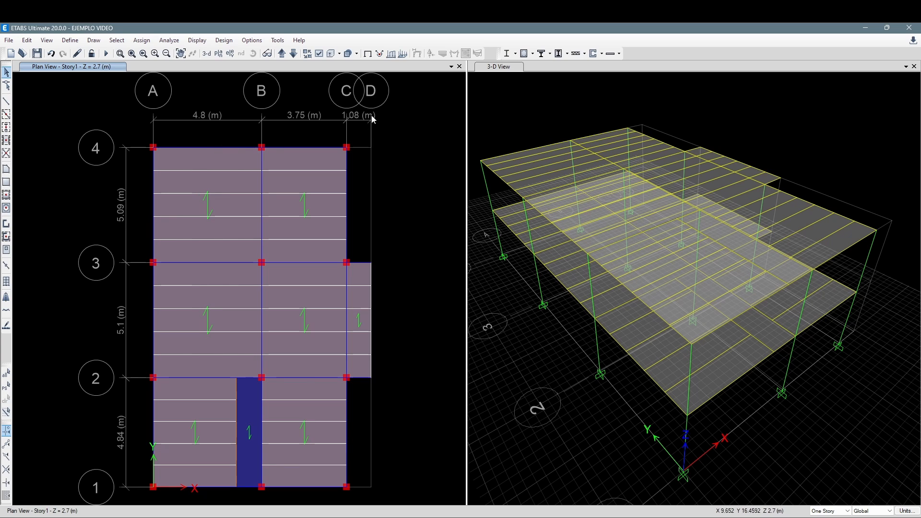
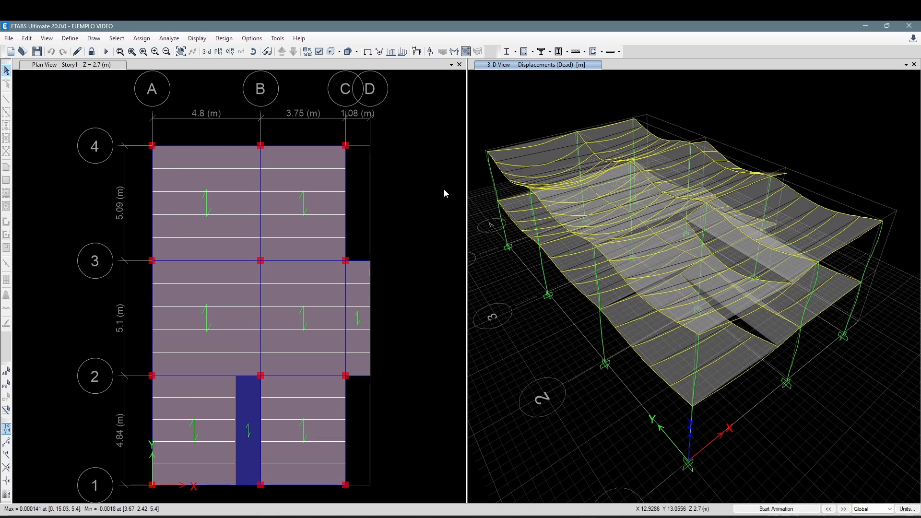
Show the undeformed shape in the 3-D view and make the Story1 plan view active.
left_click(434, 188)
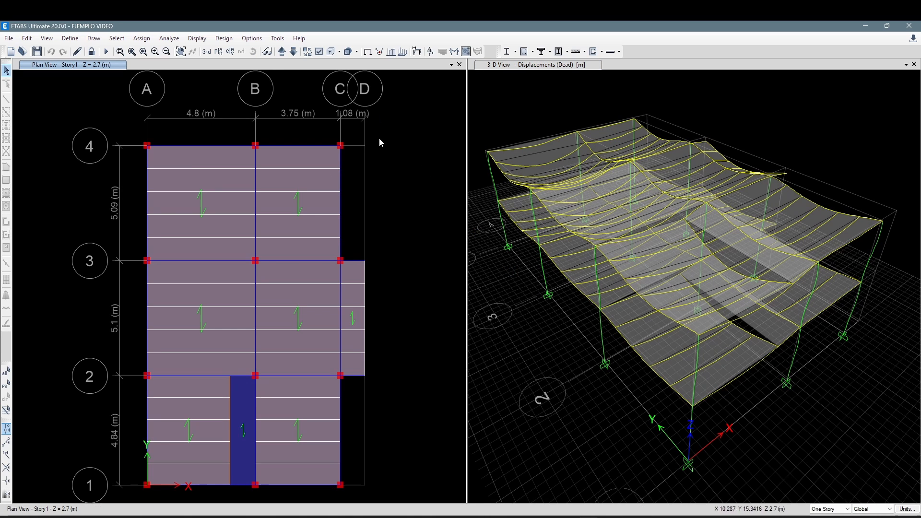
left_click(196, 39)
left_click(196, 39)
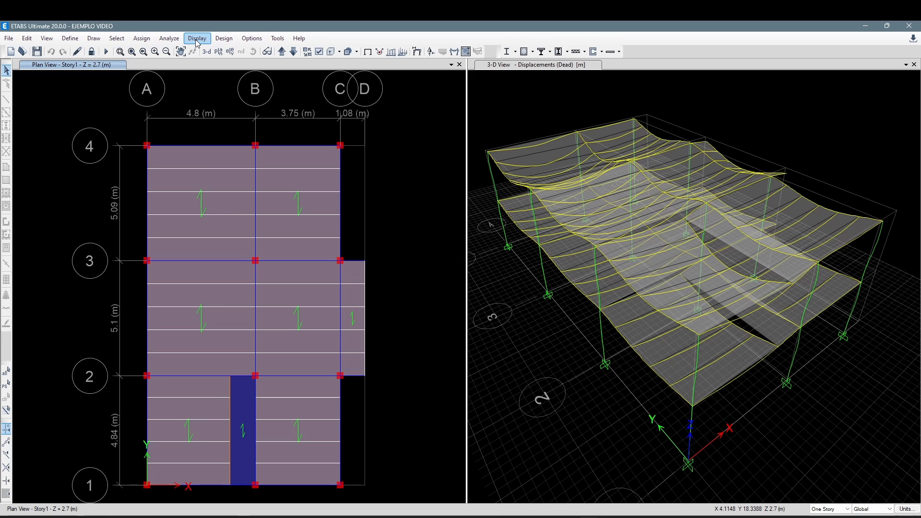
left_click(514, 106)
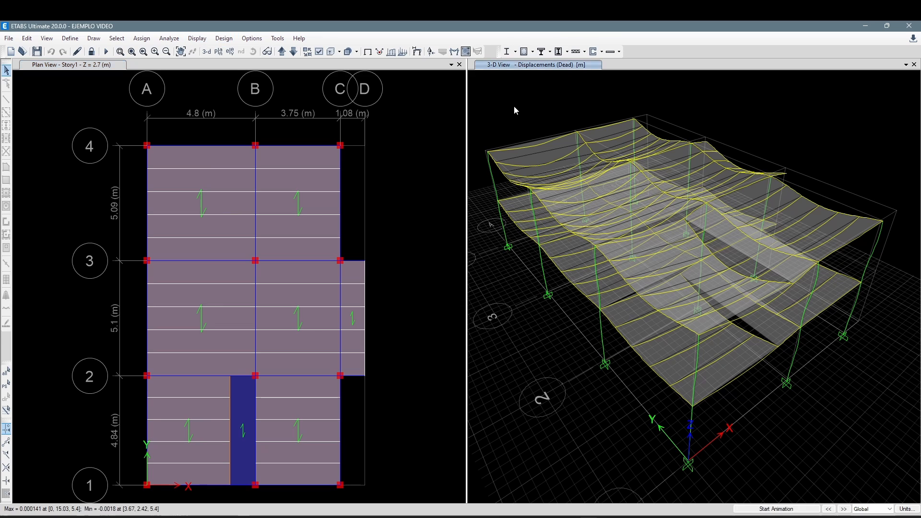
left_click(369, 51)
left_click(422, 154)
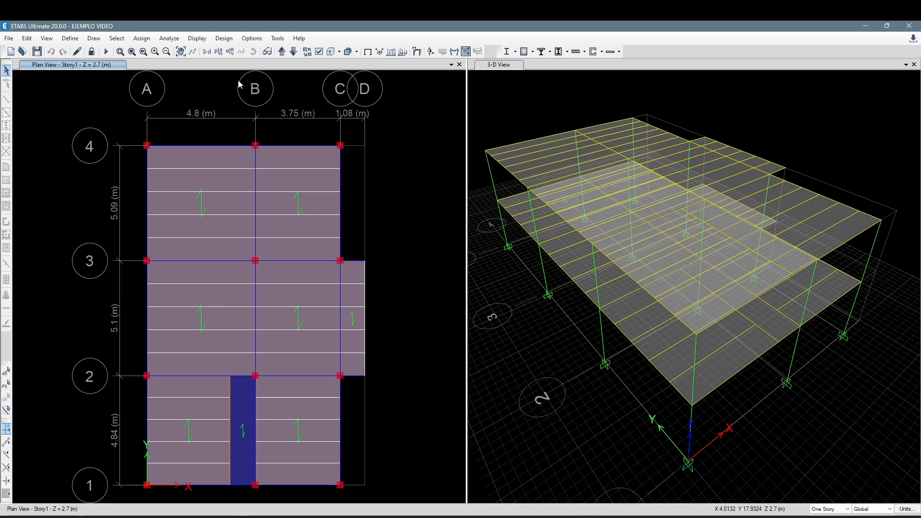
Open the story response plots and set the display type to Max story drifts.
left_click(197, 38)
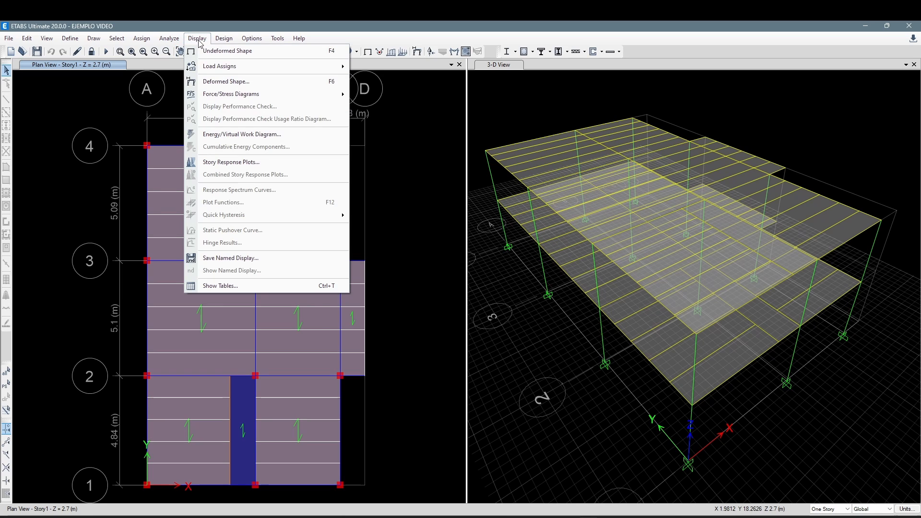
left_click(255, 164)
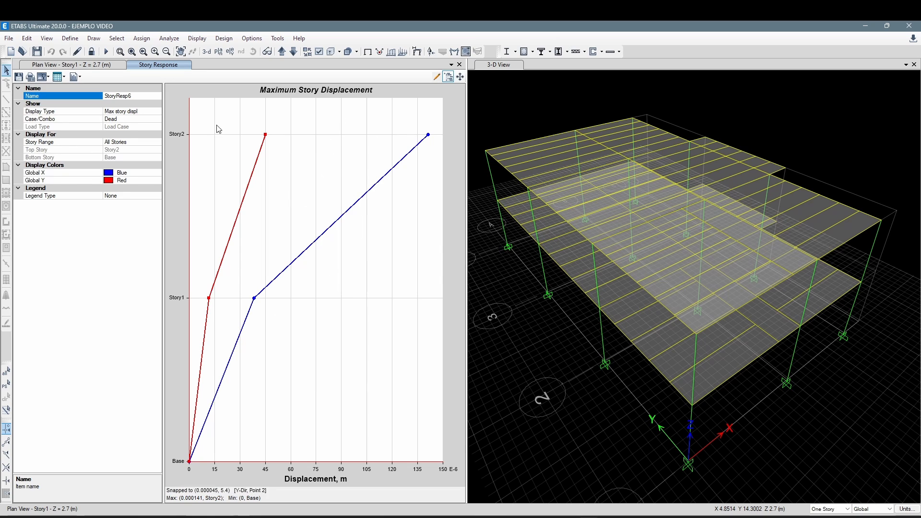
left_click(135, 112)
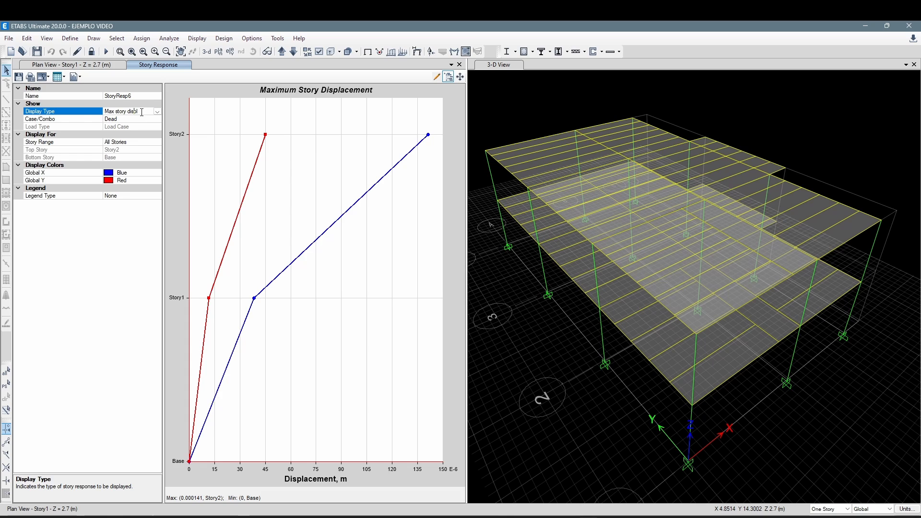
left_click(157, 112)
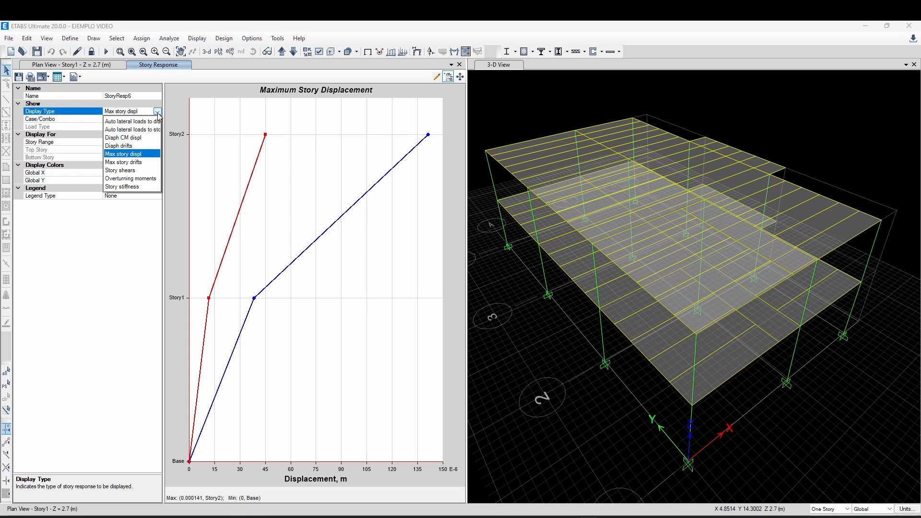
left_click(136, 163)
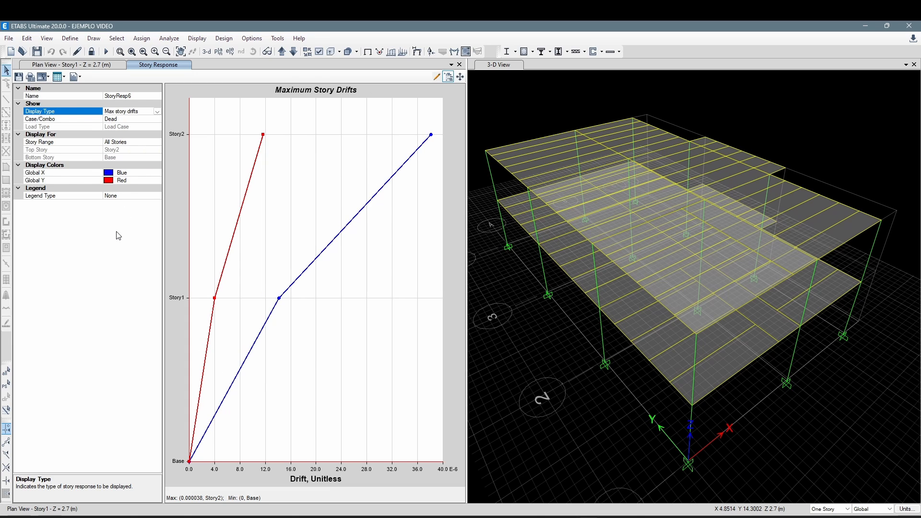
Set the drift plot's load case to SISMOX and read the drift values at the story points of both curves.
left_click(137, 119)
left_click(157, 119)
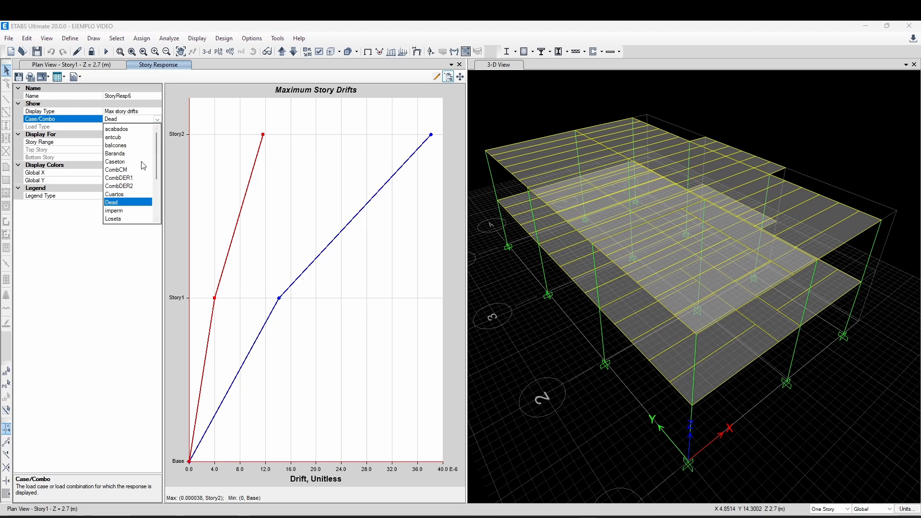
scroll(140, 185, "down", 2)
scroll(140, 185, "down", 1)
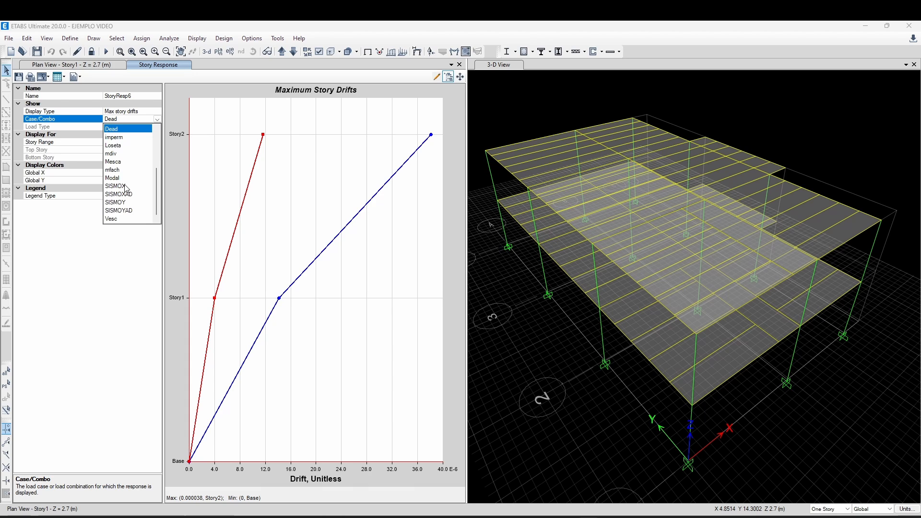
left_click(119, 186)
left_click(157, 119)
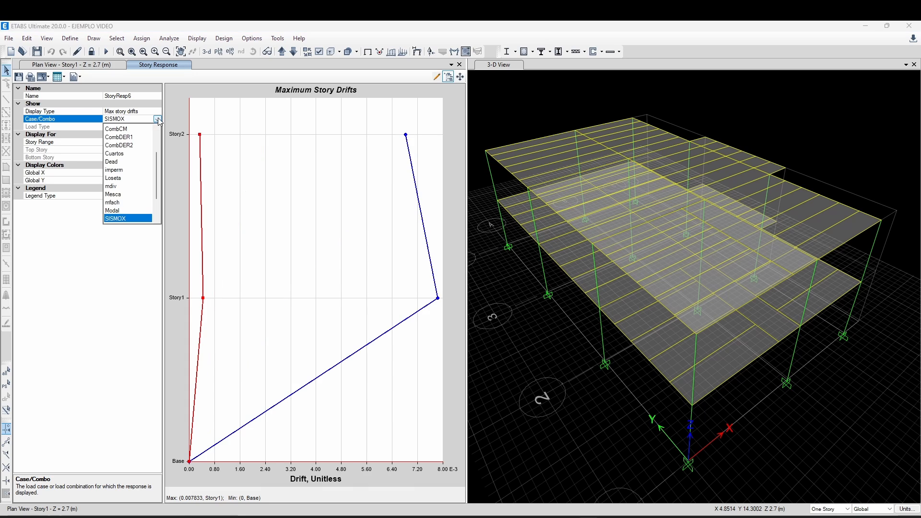
left_click(158, 119)
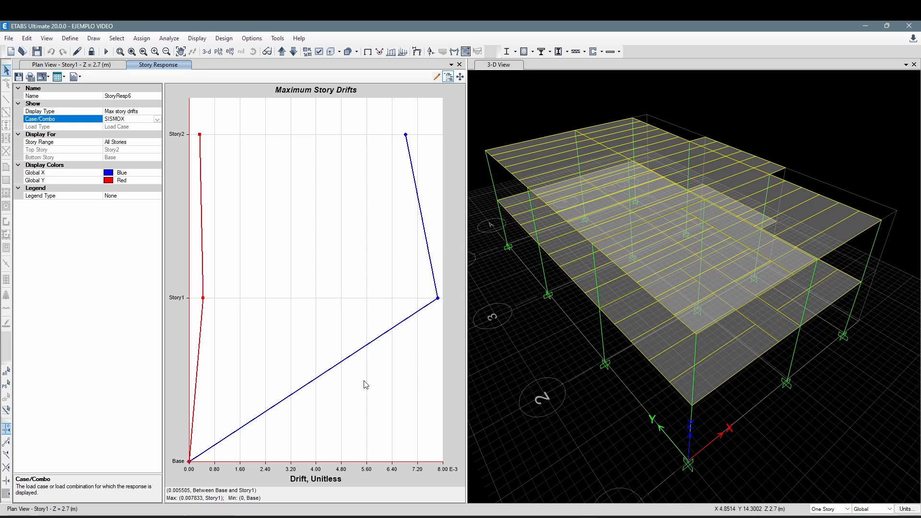
mouse_move(437, 300)
mouse_move(193, 461)
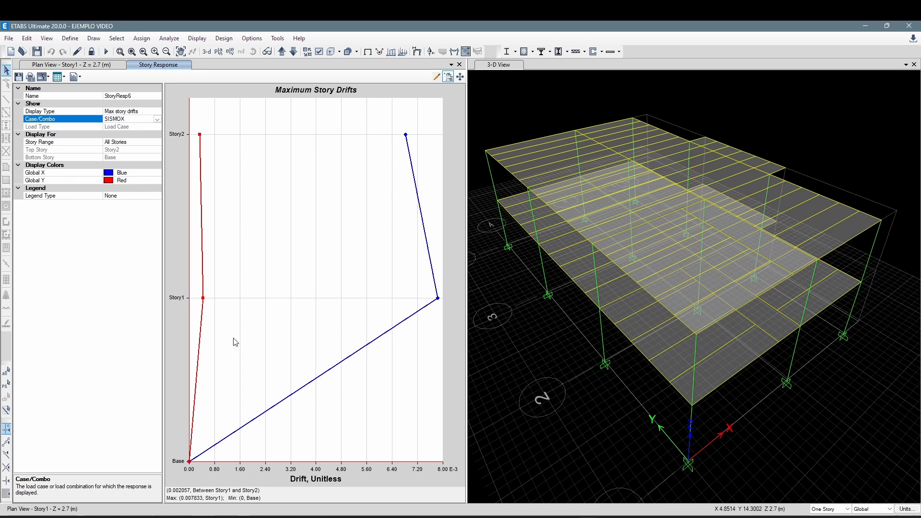
mouse_move(202, 308)
Compare the maximum story drift plots for load cases SISMOX and SISMOY, leaving SISMOY displayed.
left_click(157, 120)
scroll(129, 189, "down", 2)
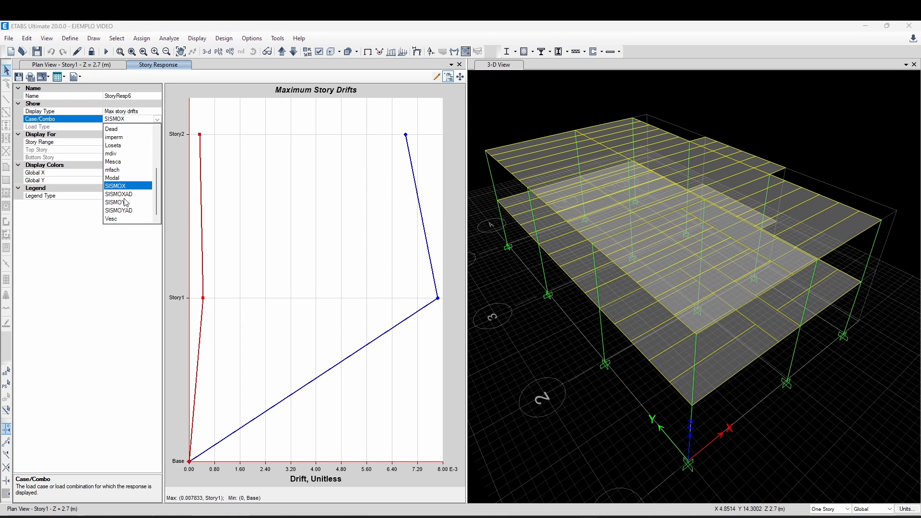
left_click(128, 202)
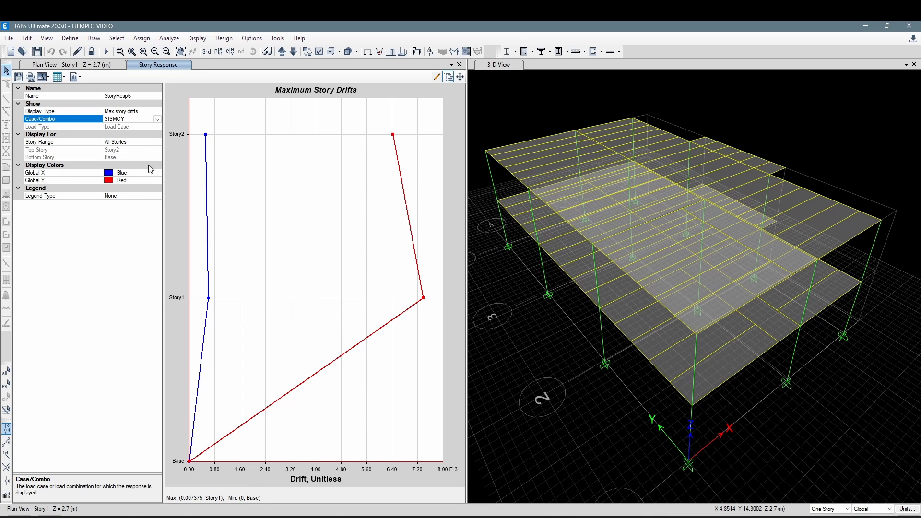
left_click(157, 119)
left_click(129, 206)
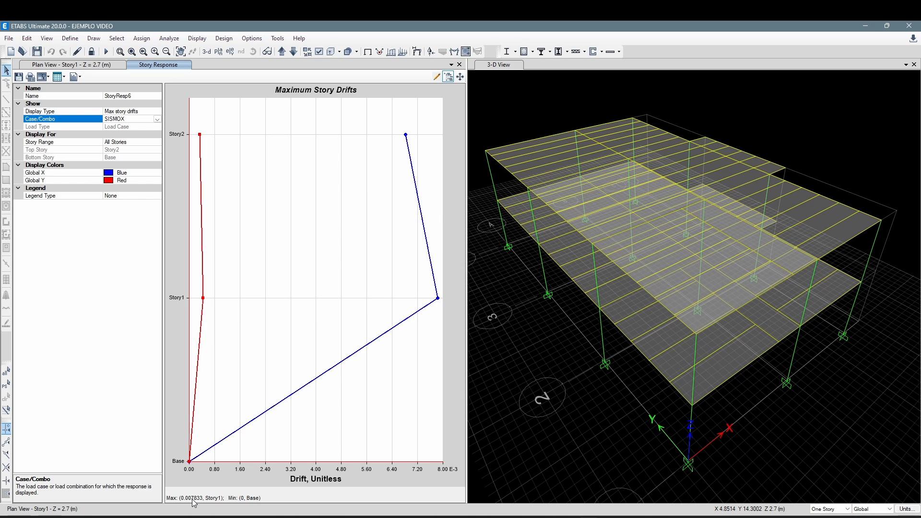
left_click(158, 119)
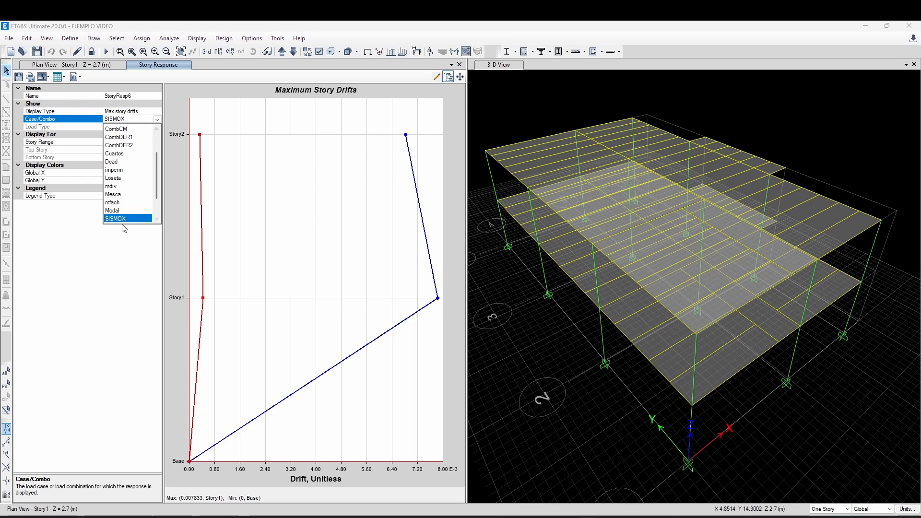
left_click(125, 208)
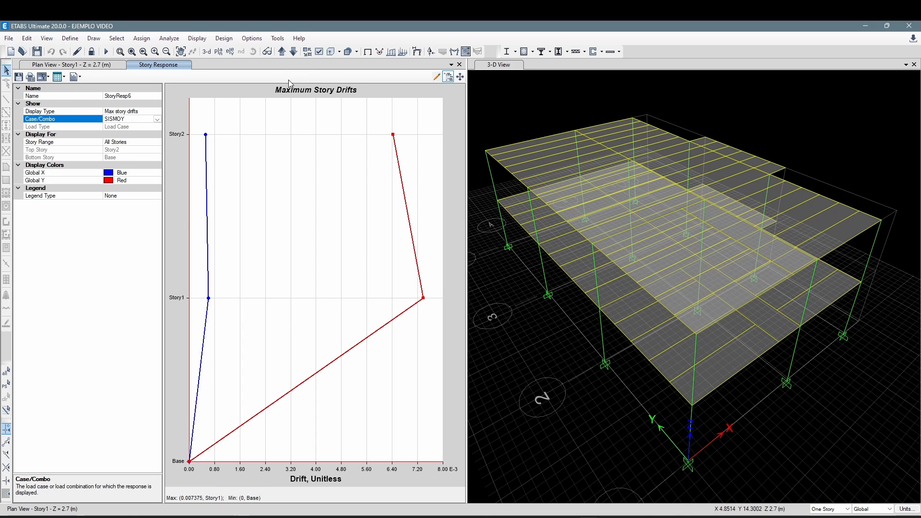
Open the chooser for model and result tables and look through the Element Output and Frame Output groups.
left_click(197, 39)
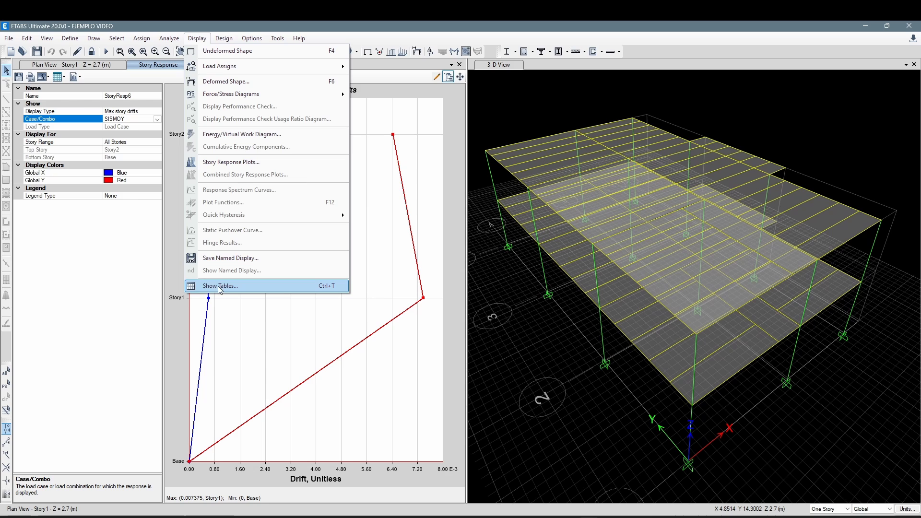
left_click(215, 287)
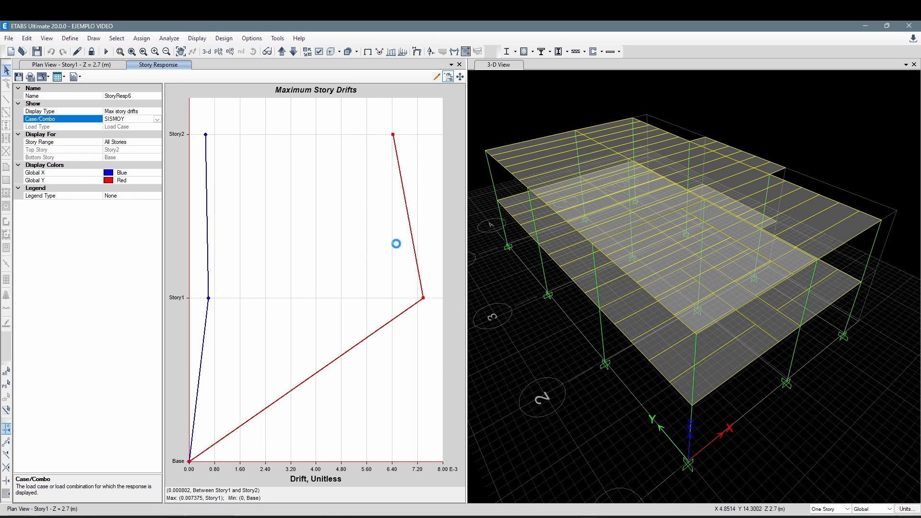
left_click_drag(372, 107, 370, 103)
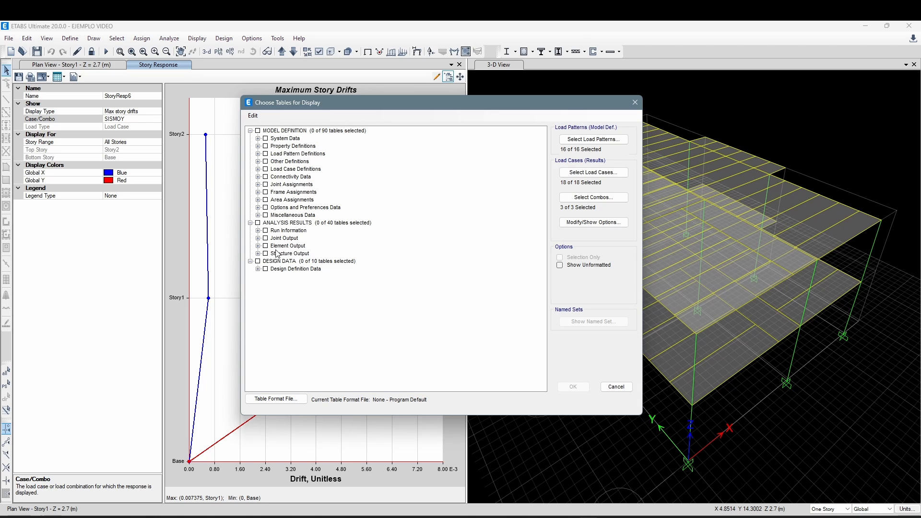
left_click(258, 246)
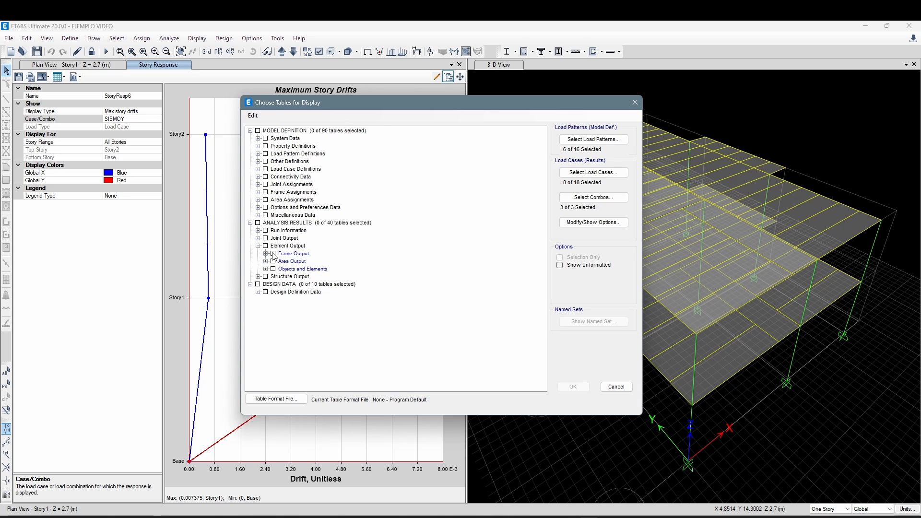
left_click(266, 254)
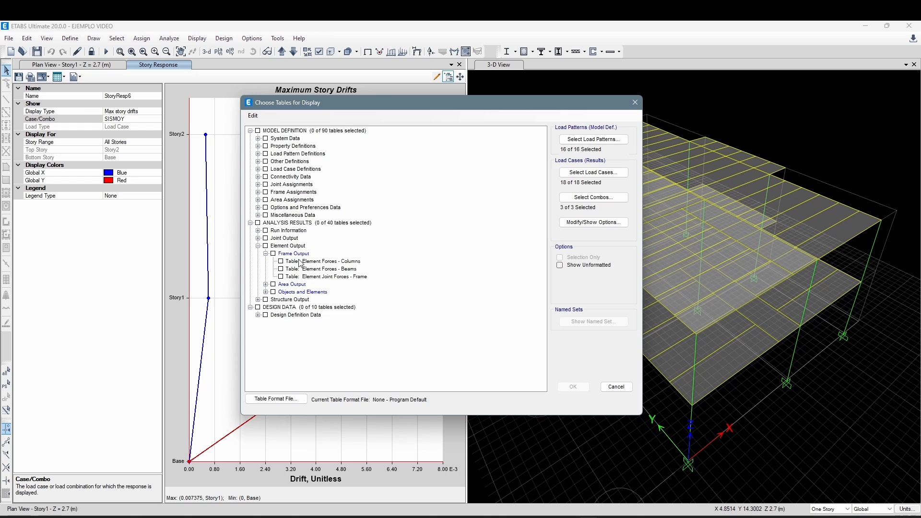
left_click(265, 254)
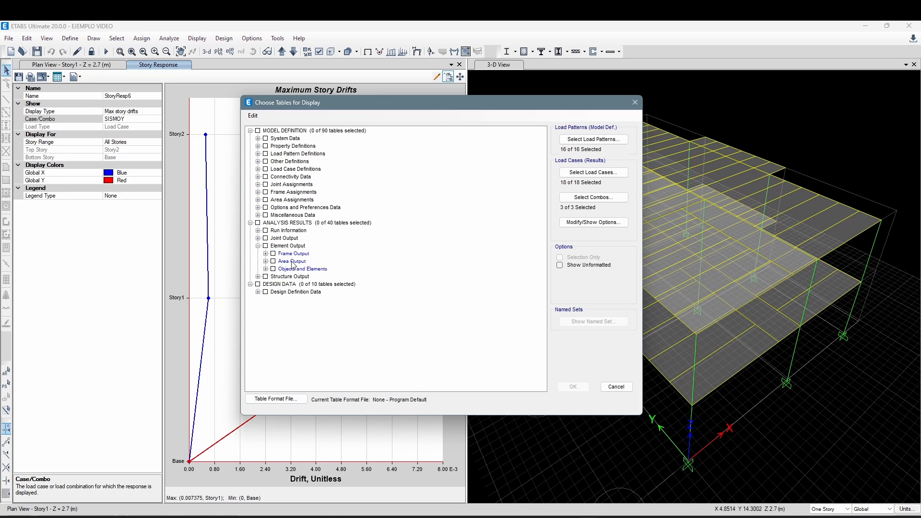
left_click(258, 246)
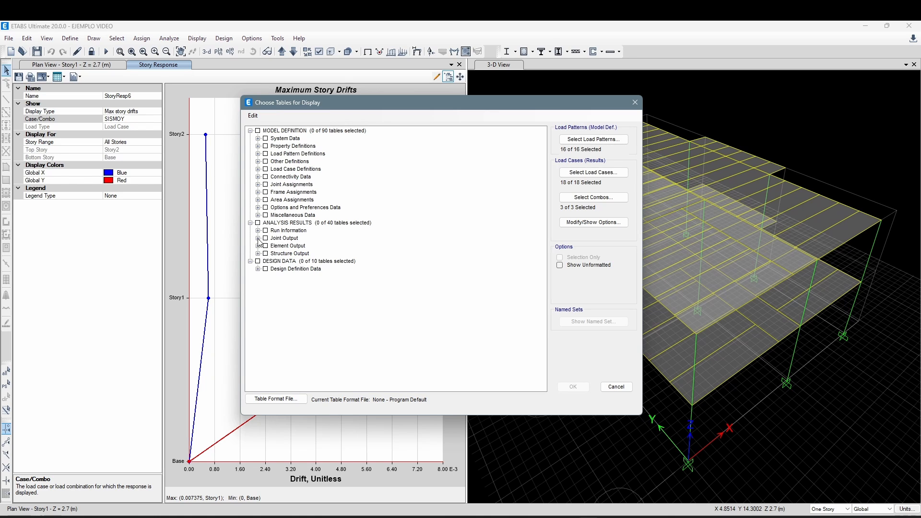
Select the Story Drifts table from the joint output displacements for display.
left_click(258, 238)
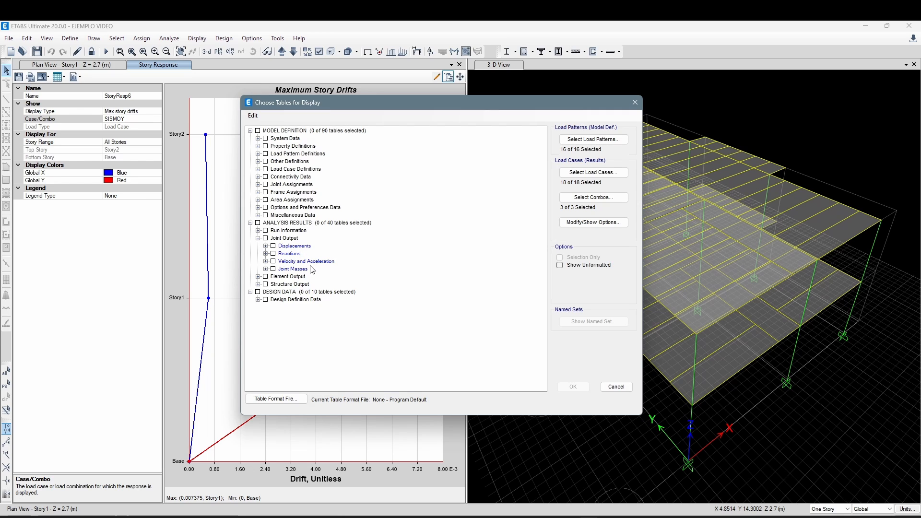
left_click(265, 246)
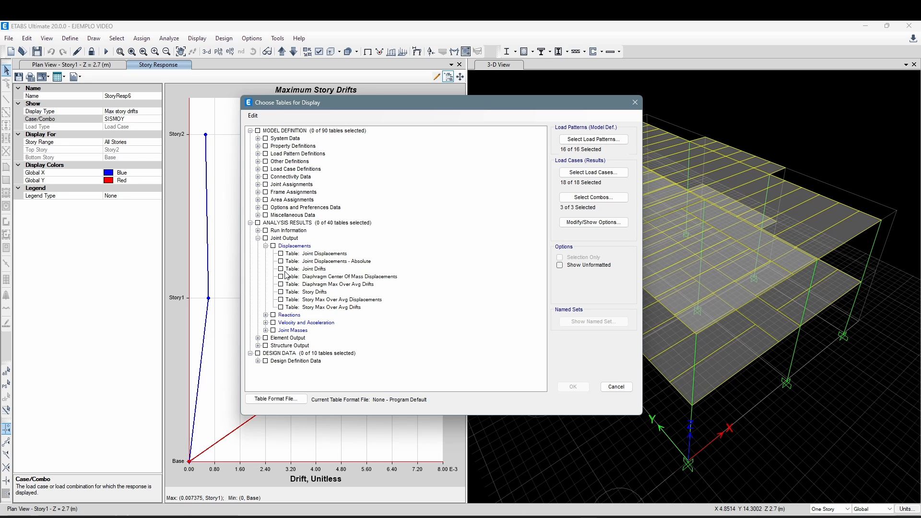
left_click(283, 292)
left_click(281, 292)
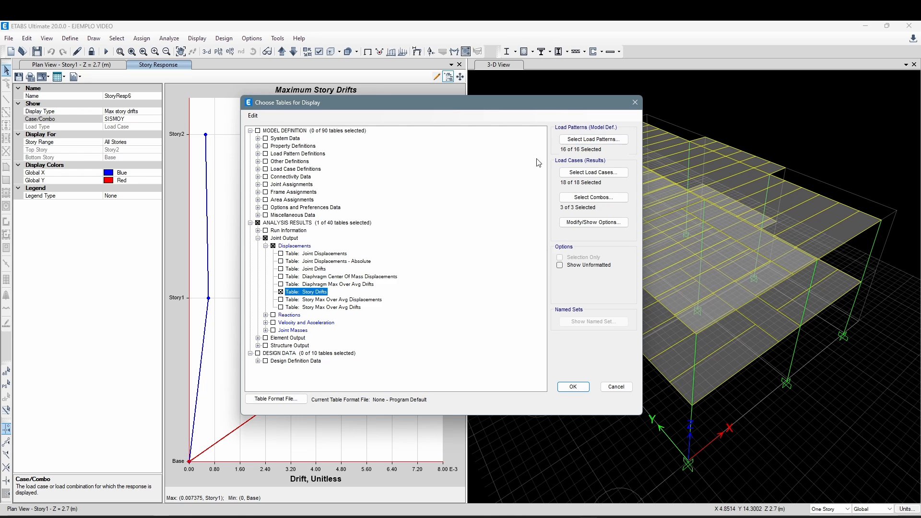
Limit the load patterns for the tables to SISMOX and SISMOY.
left_click(593, 139)
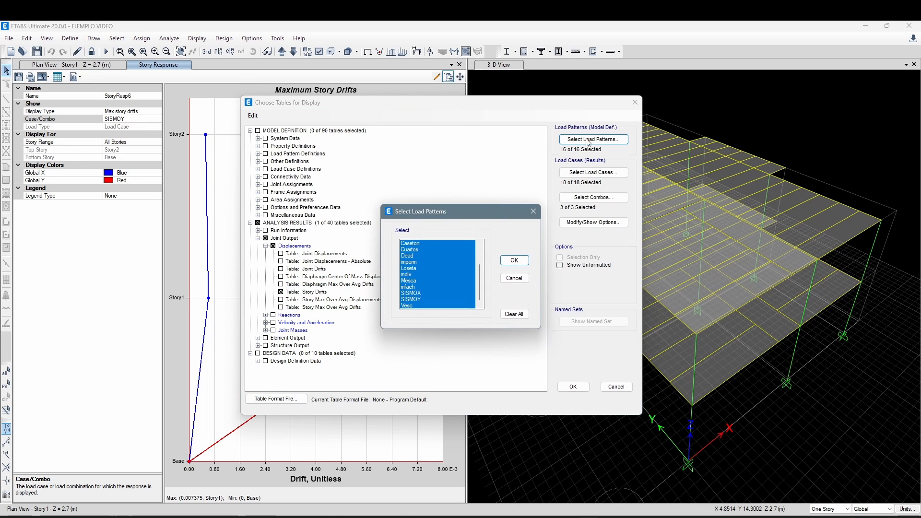
left_click(514, 279)
left_click(593, 139)
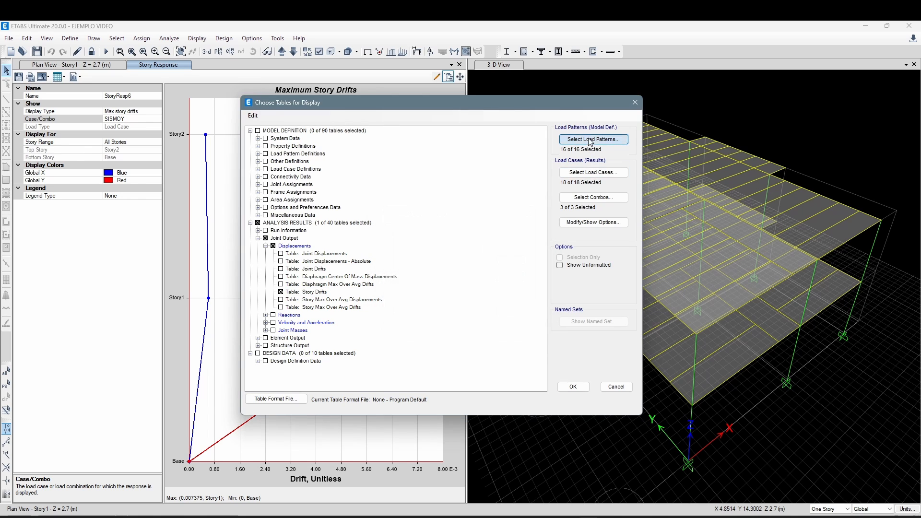
left_click_drag(423, 294, 424, 300)
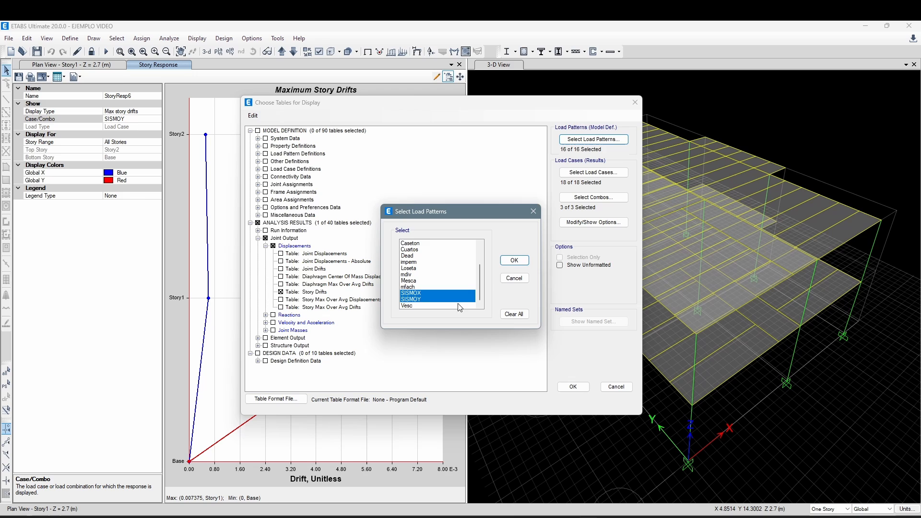
left_click(514, 260)
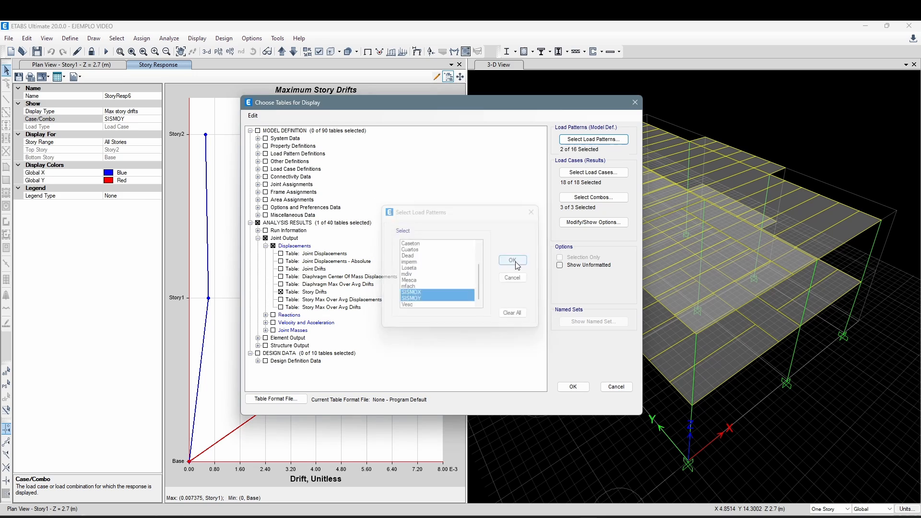
Clear all load cases and all load combinations from the table results selection.
left_click(593, 172)
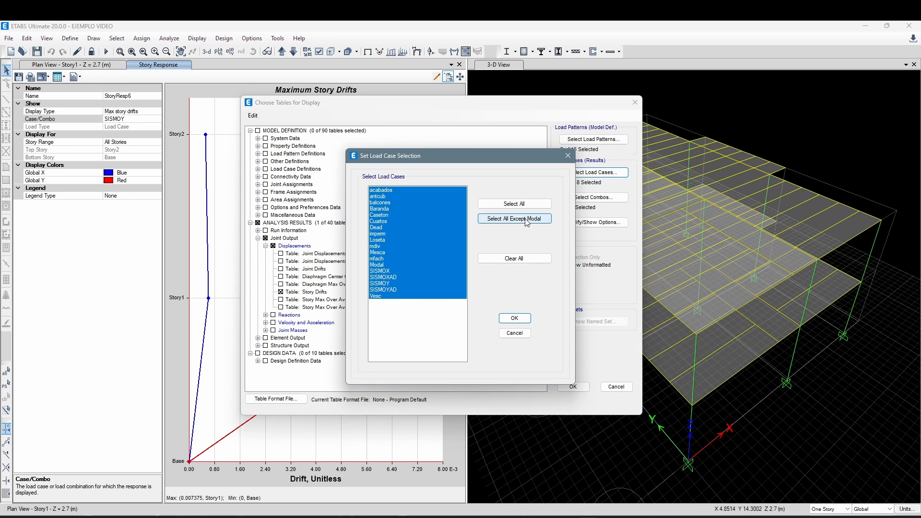
left_click(515, 318)
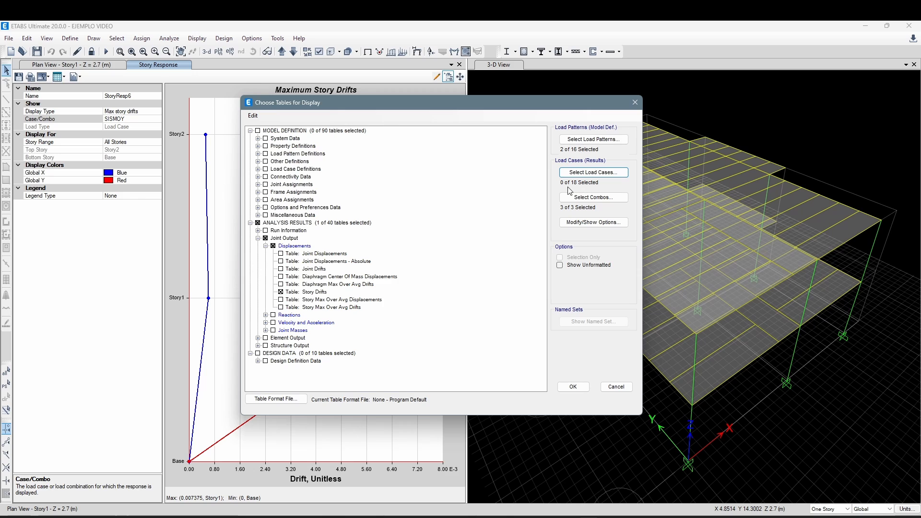
left_click(579, 199)
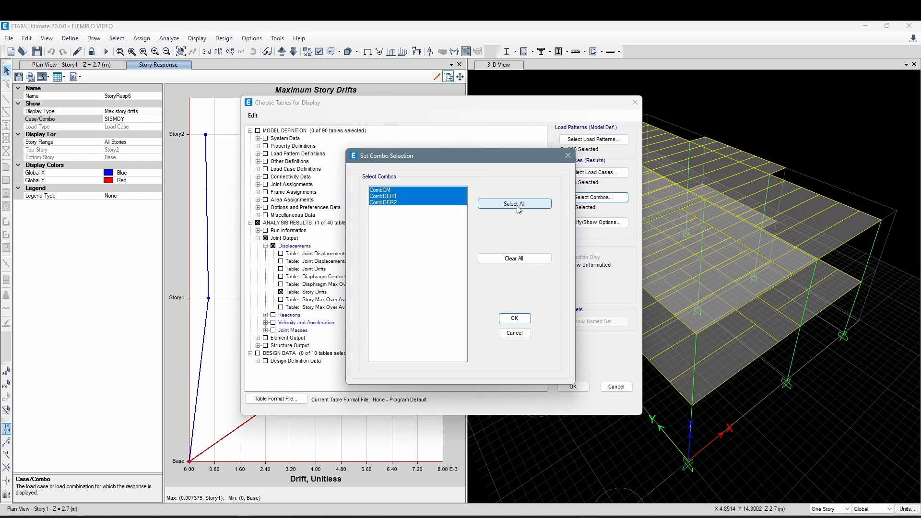
left_click(521, 259)
left_click(522, 317)
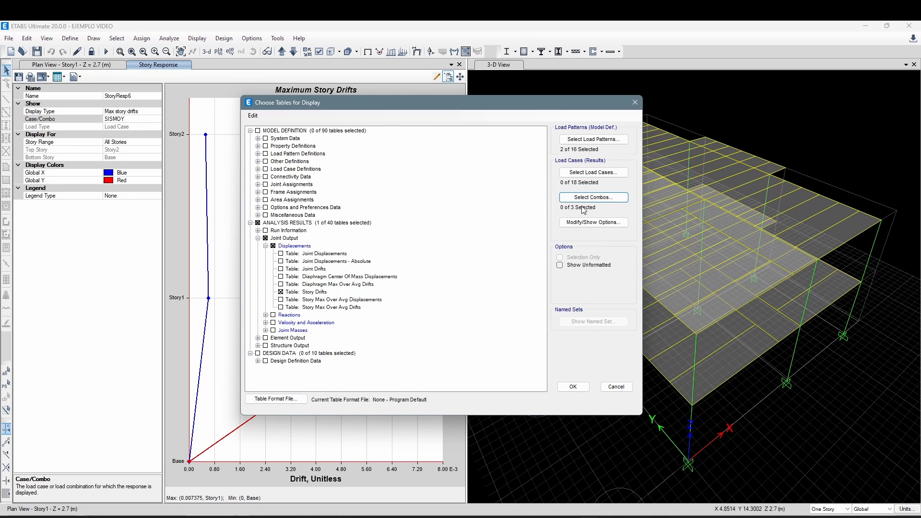
Check the load combination selection for the tables without changing it.
left_click(598, 198)
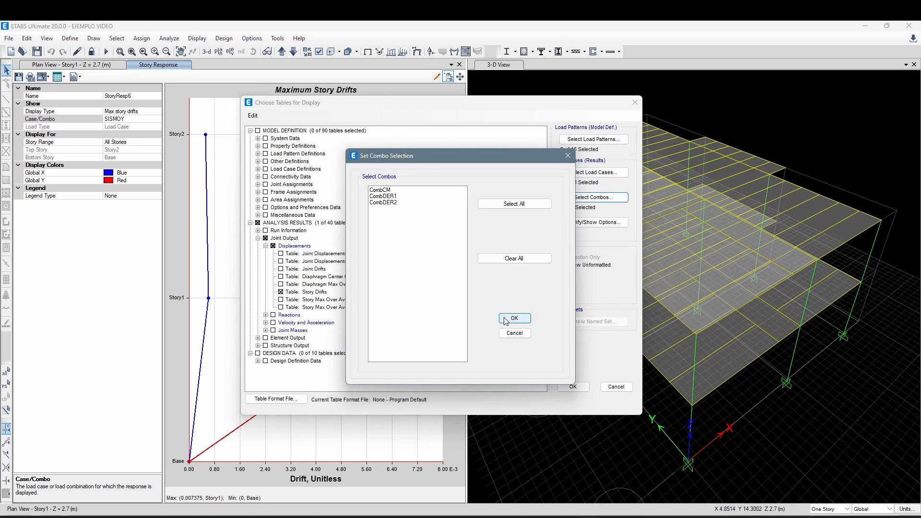
left_click(519, 336)
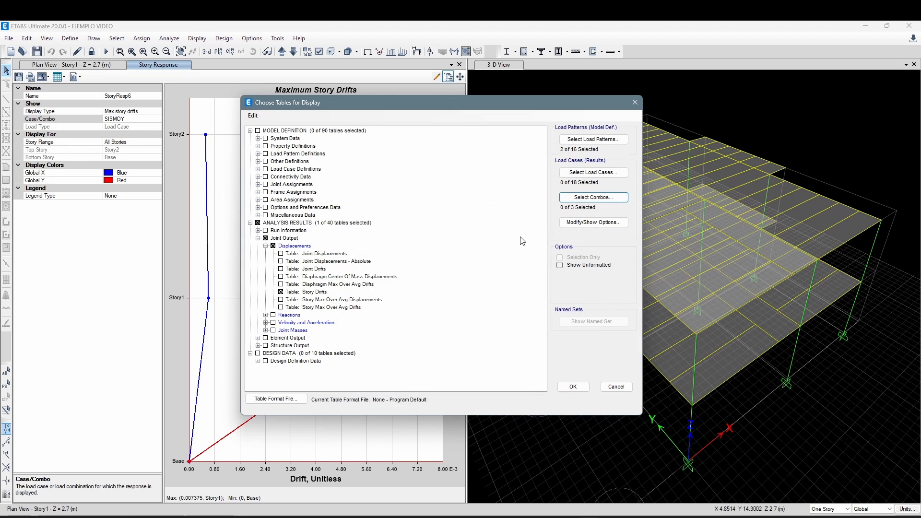
left_click(589, 199)
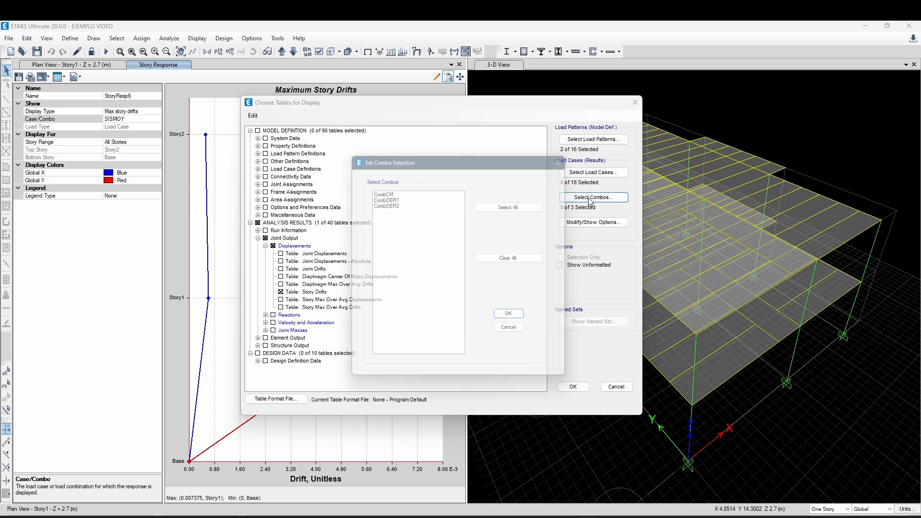
left_click(513, 318)
left_click(601, 197)
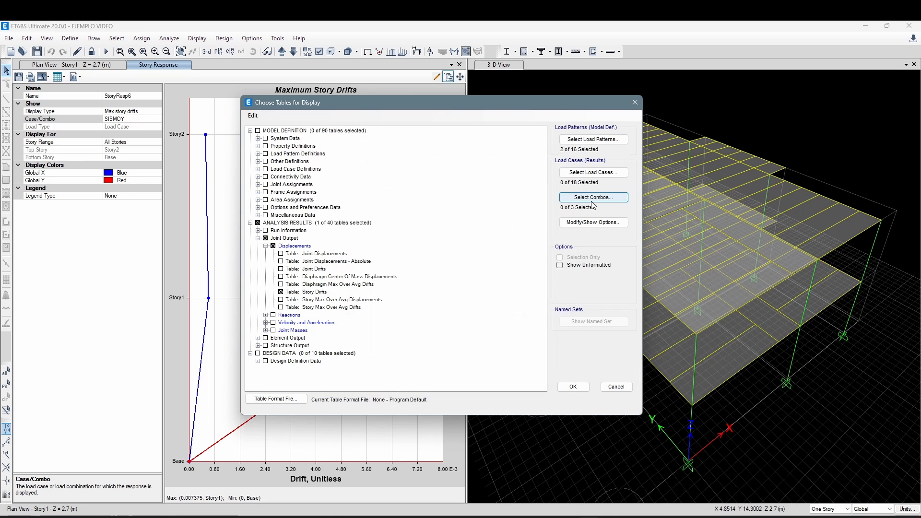
left_click(515, 318)
Recheck SISMOX and SISMOY in the load pattern selection and display the Story Drifts table.
left_click(590, 138)
scroll(429, 293, "down", 1)
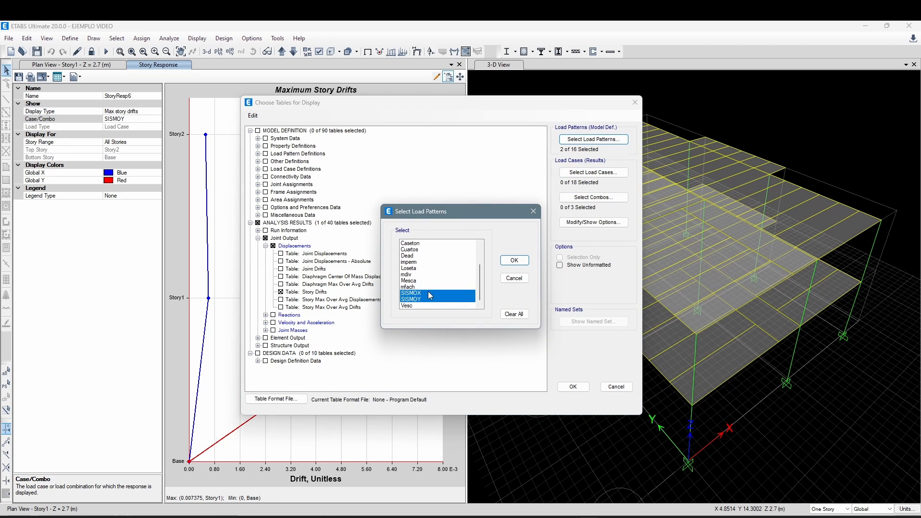
left_click(428, 292)
left_click(514, 260)
left_click(573, 386)
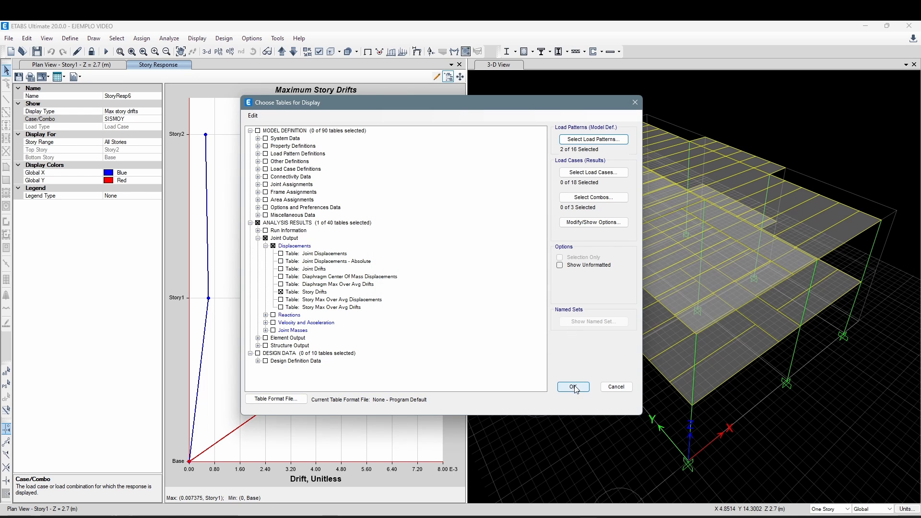
Check the table selector in the Story Drifts window and close the table.
left_click(535, 173)
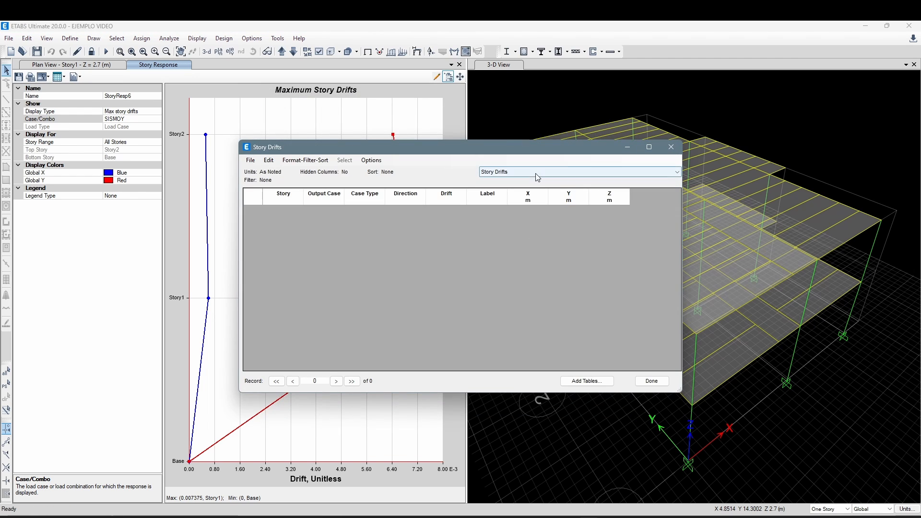
left_click(536, 179)
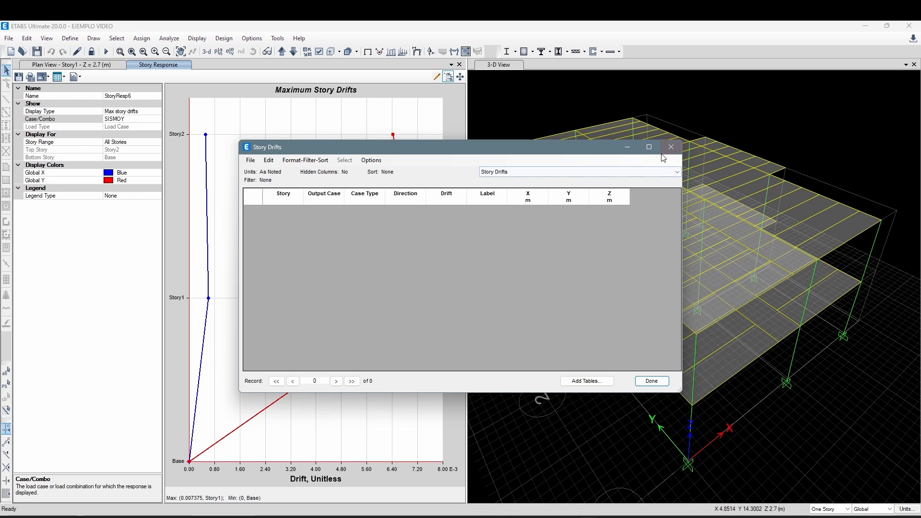
left_click(672, 147)
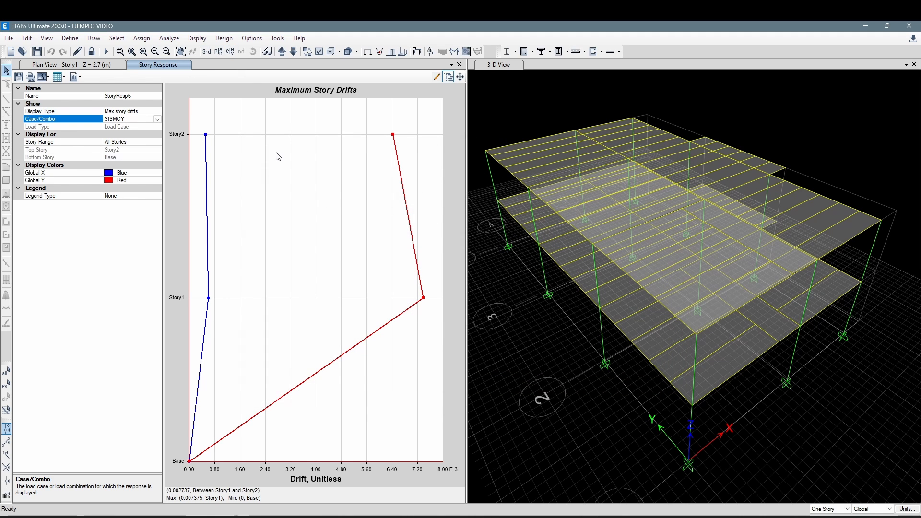
Open the table selection for display and select only SISMOX and SISMOY as the results load cases.
left_click(197, 38)
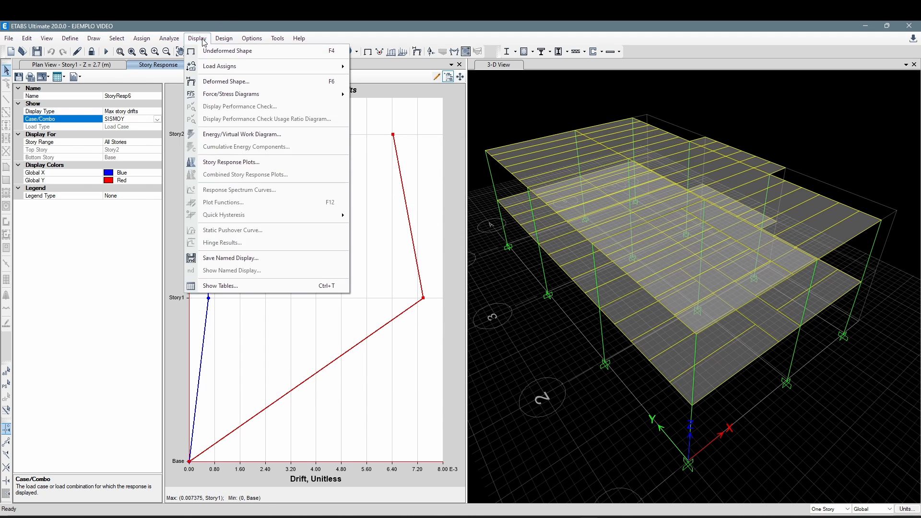
left_click(252, 286)
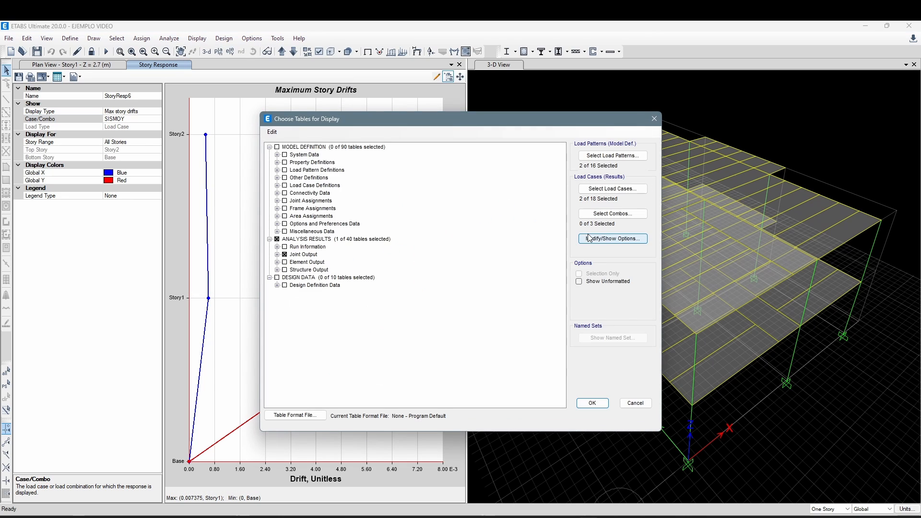
left_click(605, 189)
left_click(395, 279)
left_click(394, 272)
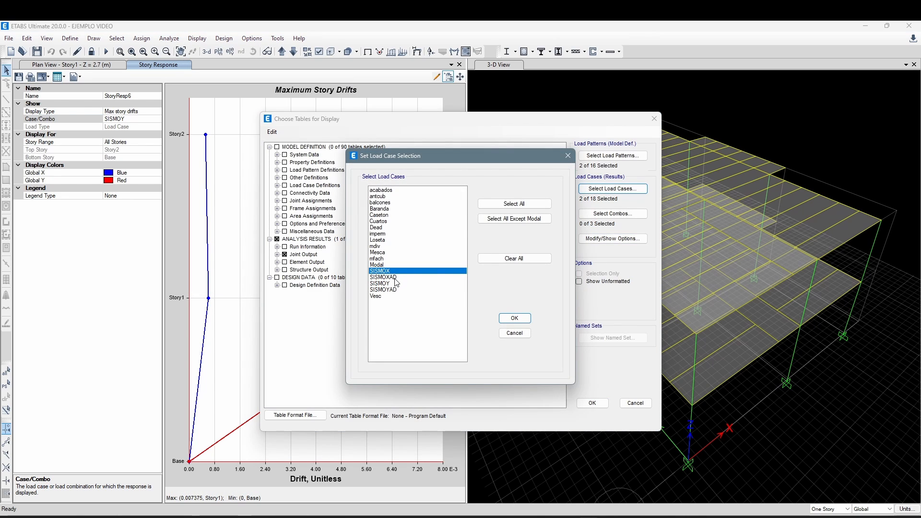
left_click(395, 284, "ctrl")
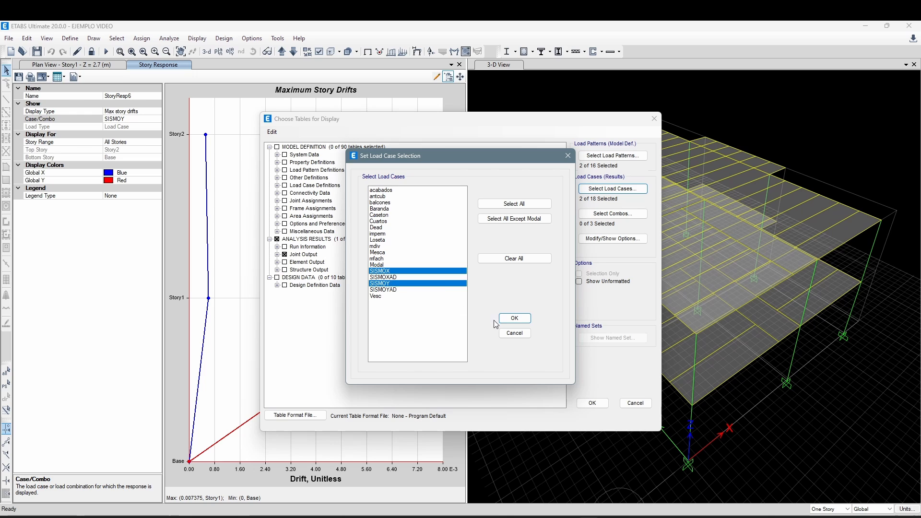
left_click(514, 318)
Check the load pattern selection and recheck the load case selection for the tables.
left_click(613, 155)
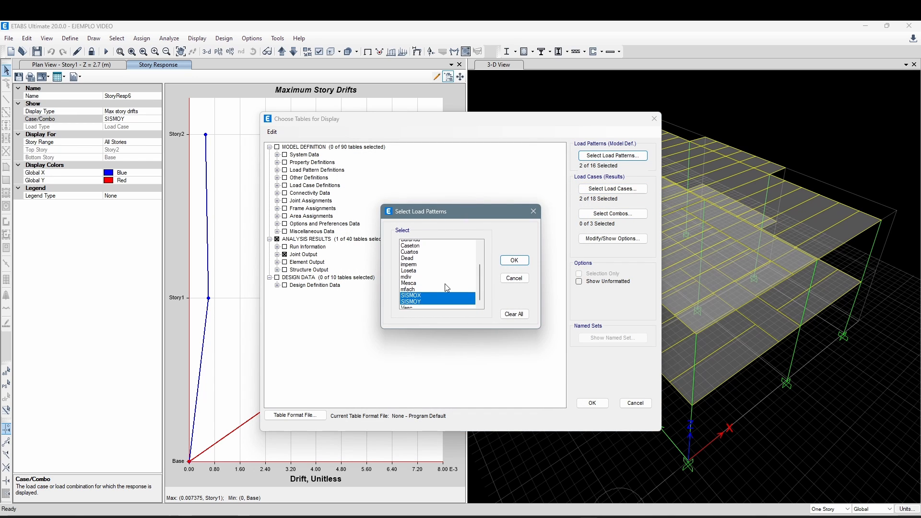
left_click(514, 260)
left_click(613, 189)
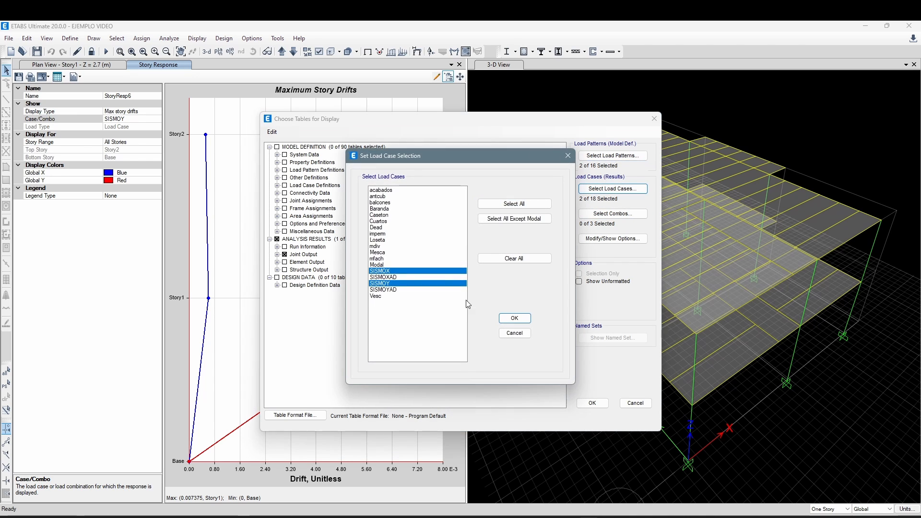
left_click(514, 318)
Clear all load patterns from the table selection.
left_click(613, 156)
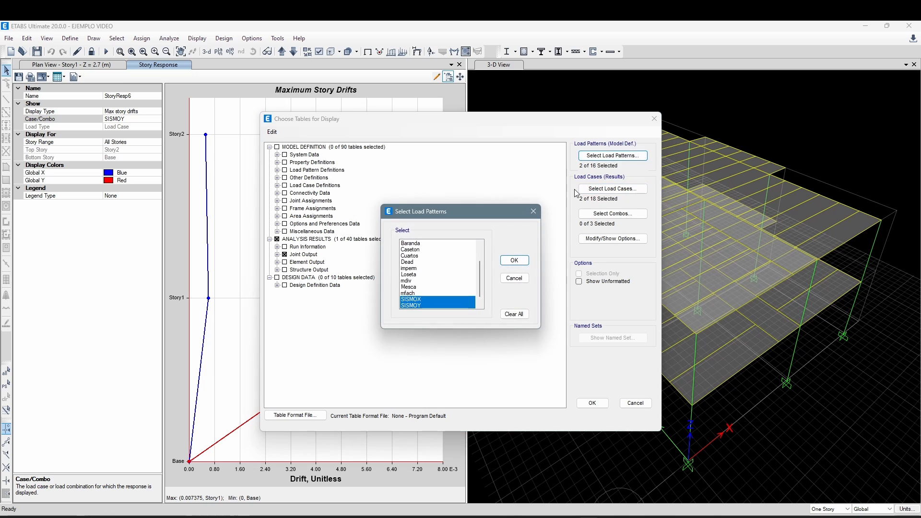
left_click(514, 314)
left_click(514, 260)
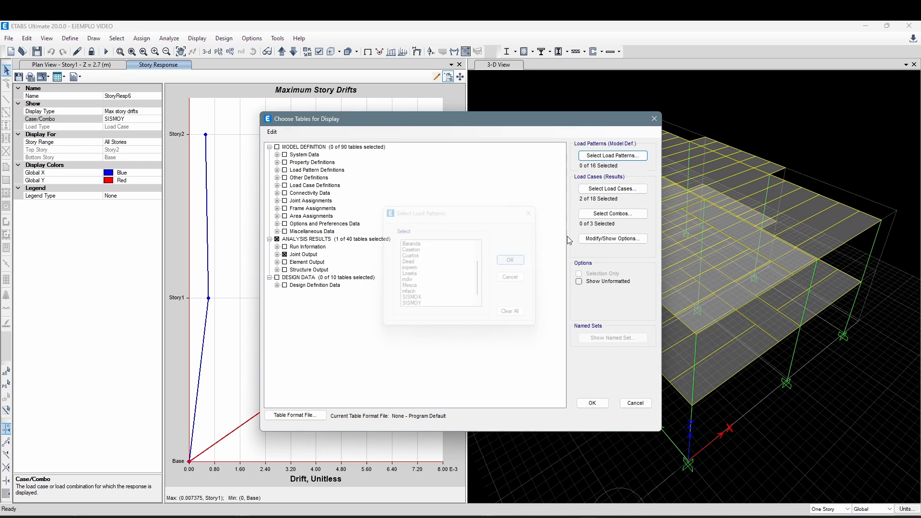
Reselect the SISMOX and SISMOY load cases and display the Story Drifts table.
left_click(607, 192)
left_click(405, 283)
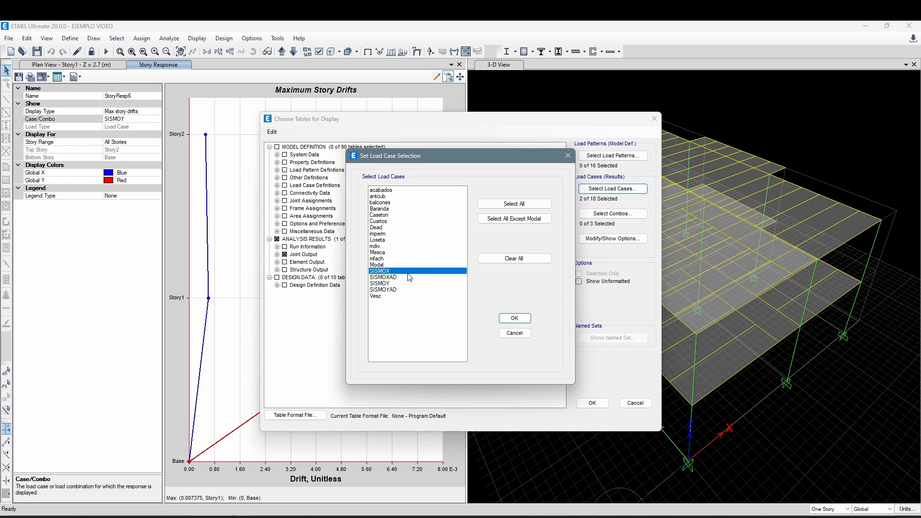
left_click(403, 283)
left_click(515, 319)
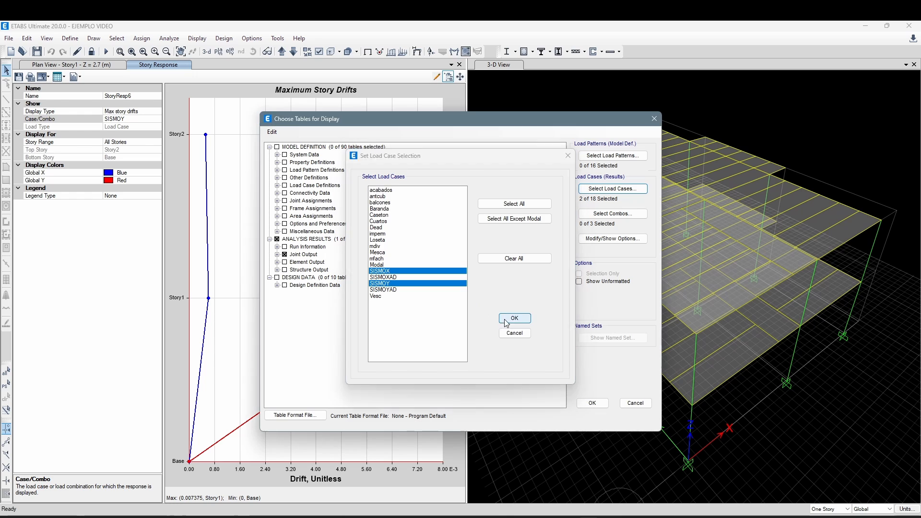
left_click(590, 404)
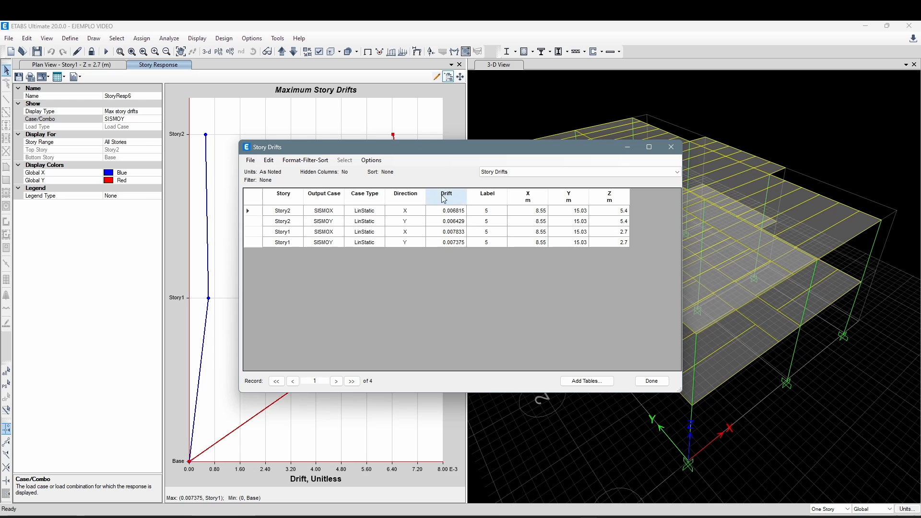
Examine which stories and seismic output cases the rows of the Story Drifts table cover.
left_click_drag(460, 146, 452, 137)
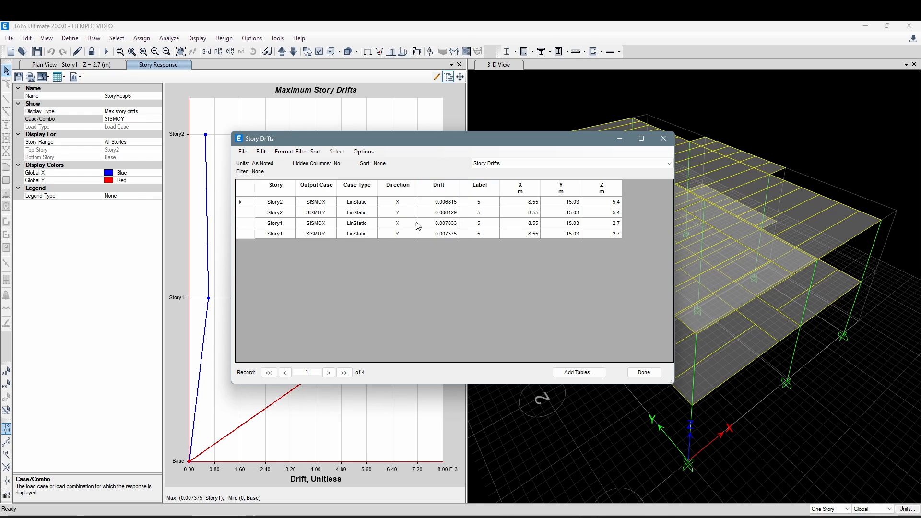
left_click(285, 205)
left_click(310, 202)
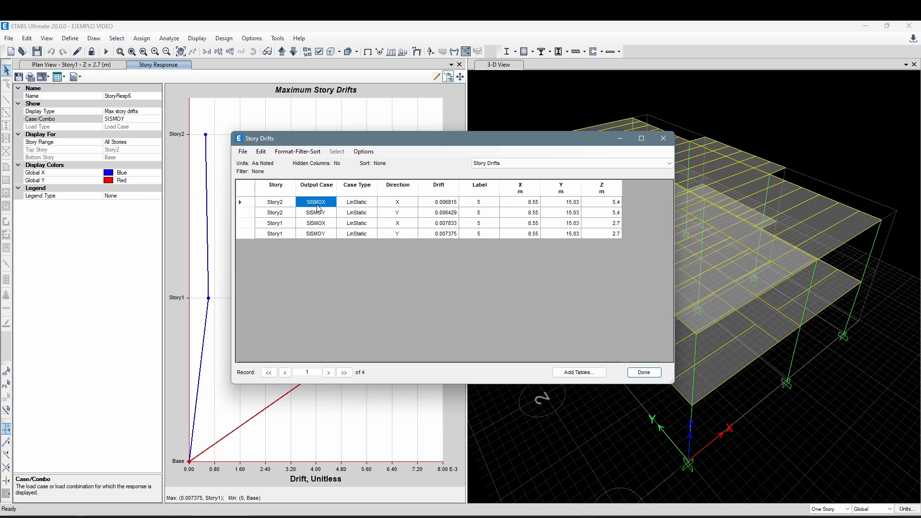
left_click(289, 214)
left_click(316, 214)
left_click(287, 205)
left_click(311, 205)
left_click(284, 212)
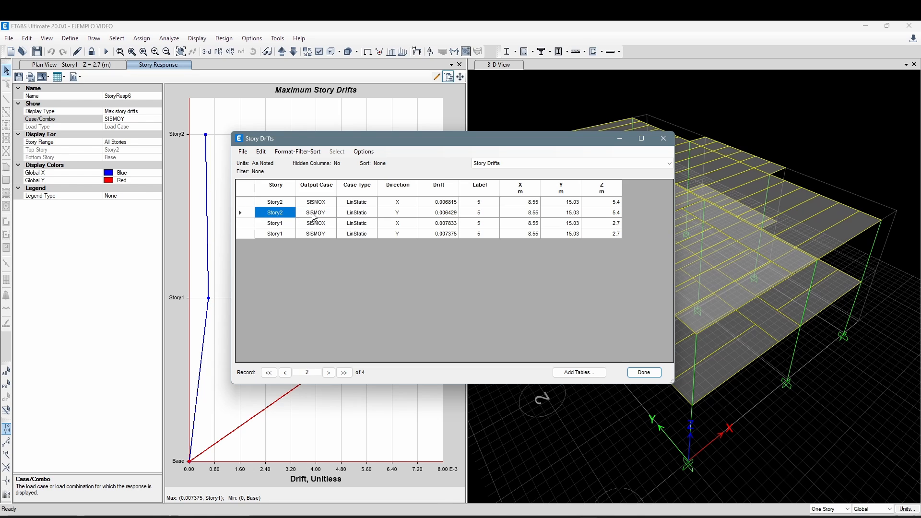
left_click(313, 214)
left_click(320, 203)
left_click(322, 212)
left_click(324, 233)
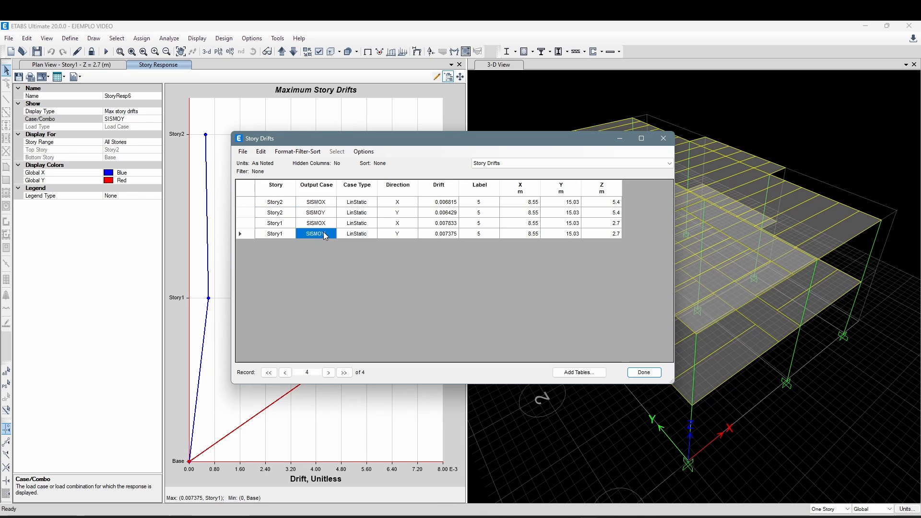
Examine the Drift column values for each story and seismic case in the Story Drifts table.
left_click(439, 202)
left_click(445, 188)
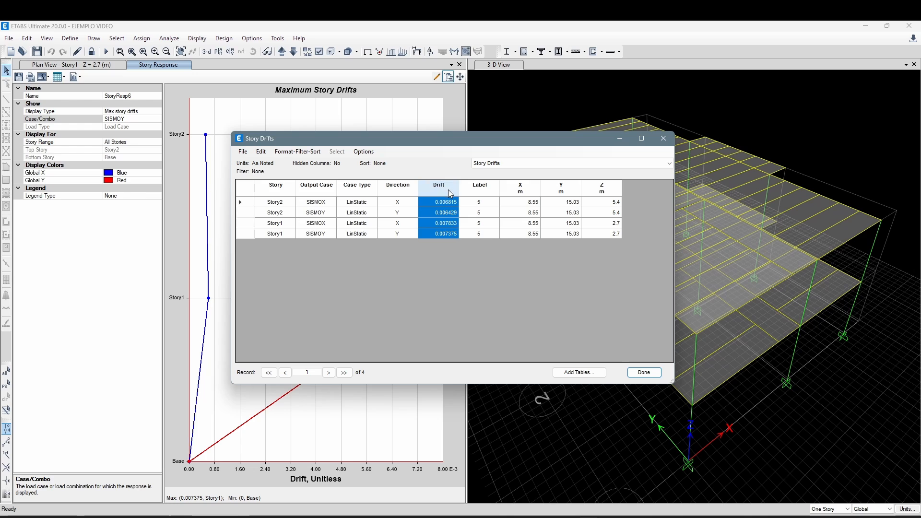
left_click(448, 203)
left_click(448, 213)
left_click(447, 224)
left_click(447, 233)
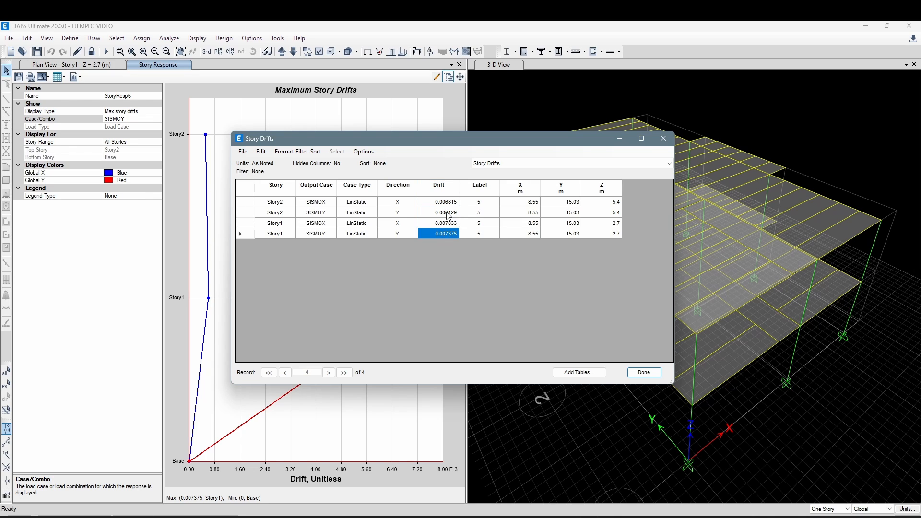
left_click(447, 213)
left_click(448, 222)
left_click(448, 202)
left_click(448, 213)
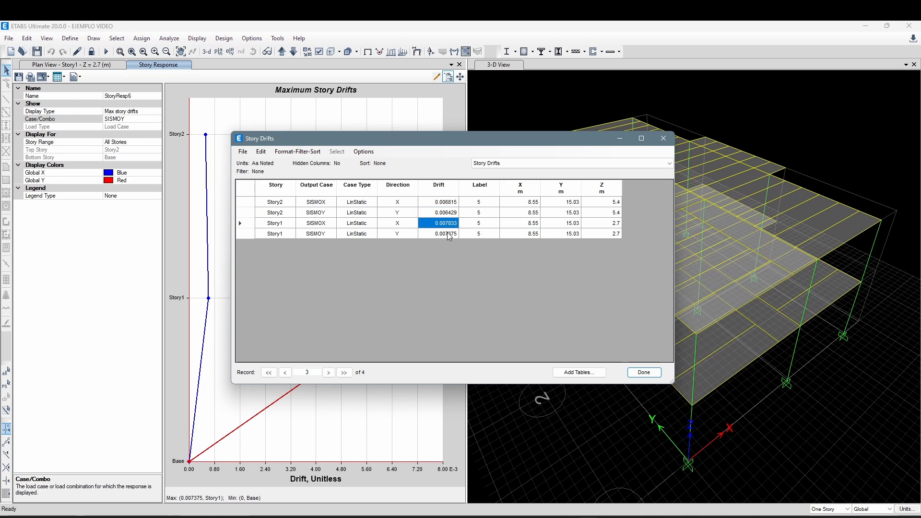
Place the Story Drifts table beside the response plot and compare the SISMOY drifts of Story2 and Story1 with the plot.
left_click_drag(407, 140, 640, 108)
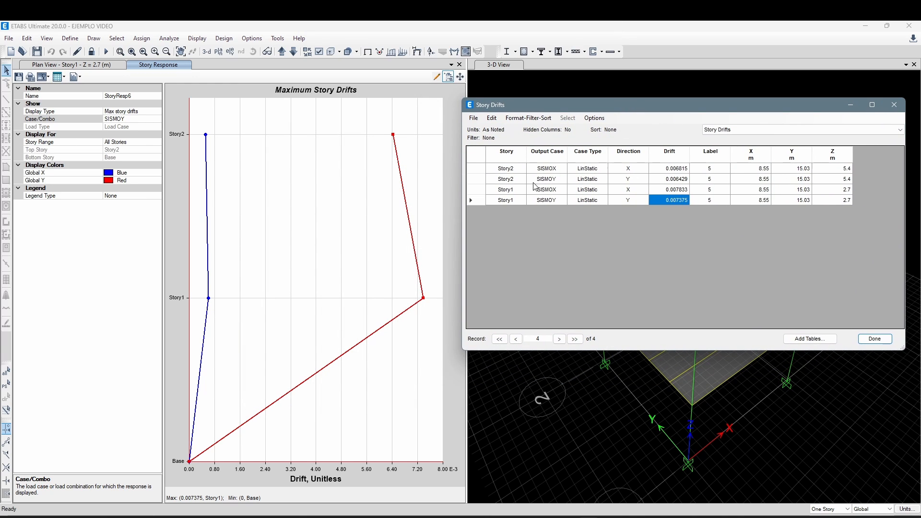
left_click_drag(506, 107, 510, 104)
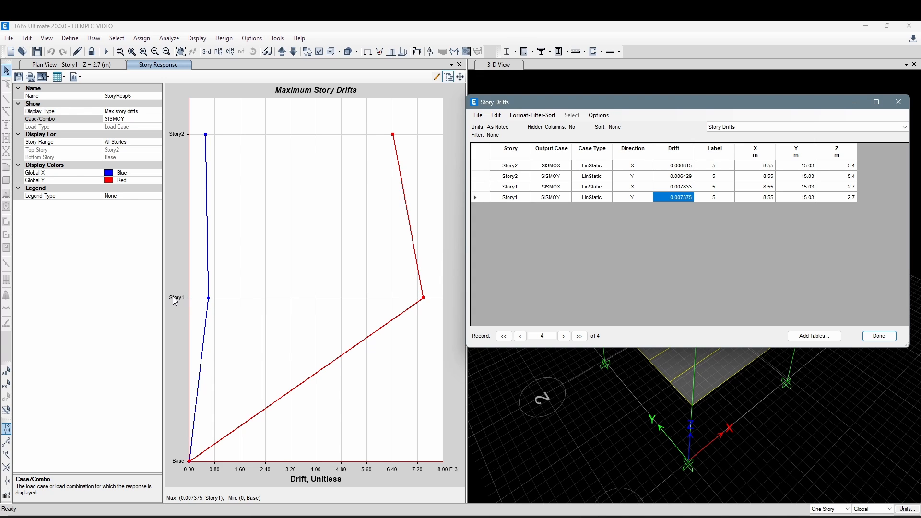
left_click_drag(686, 102, 674, 102)
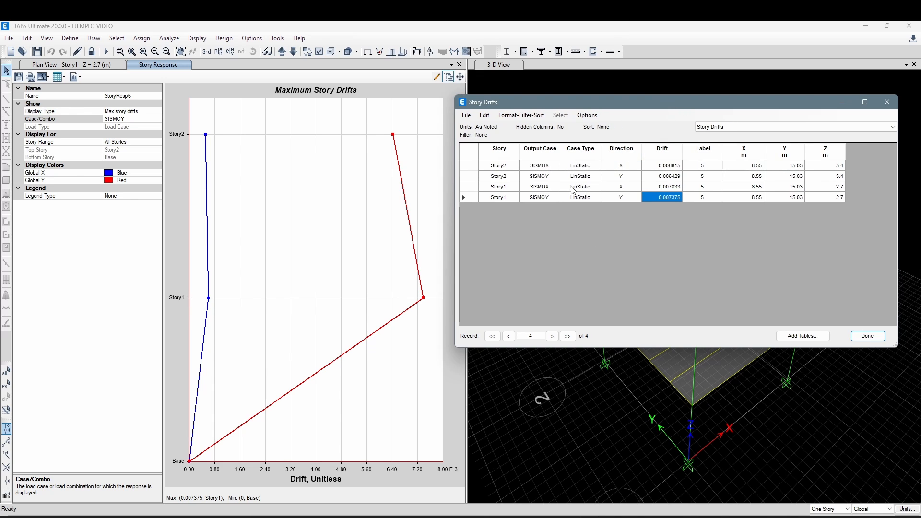
left_click(556, 176)
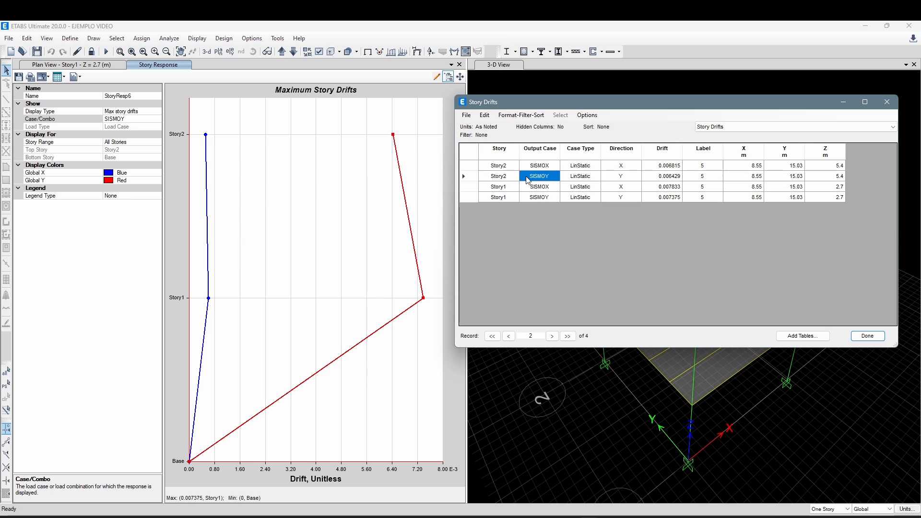
left_click(671, 180)
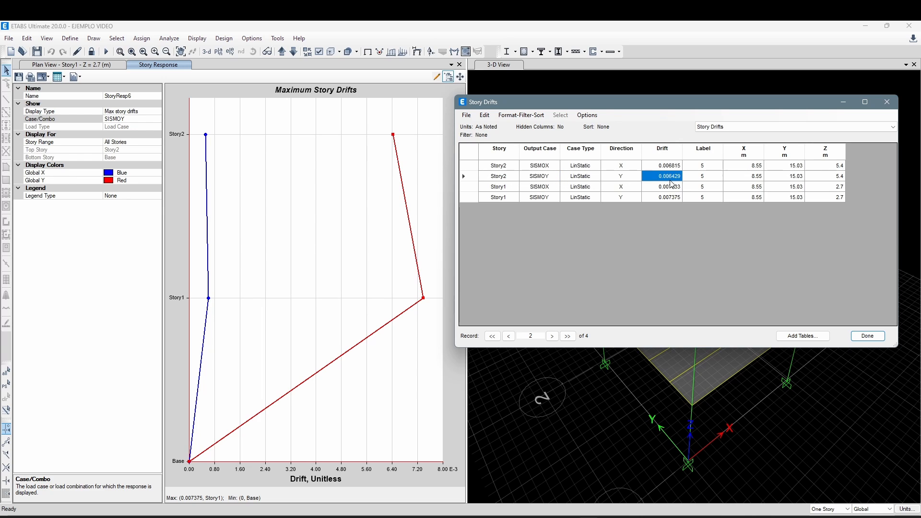
left_click(537, 198)
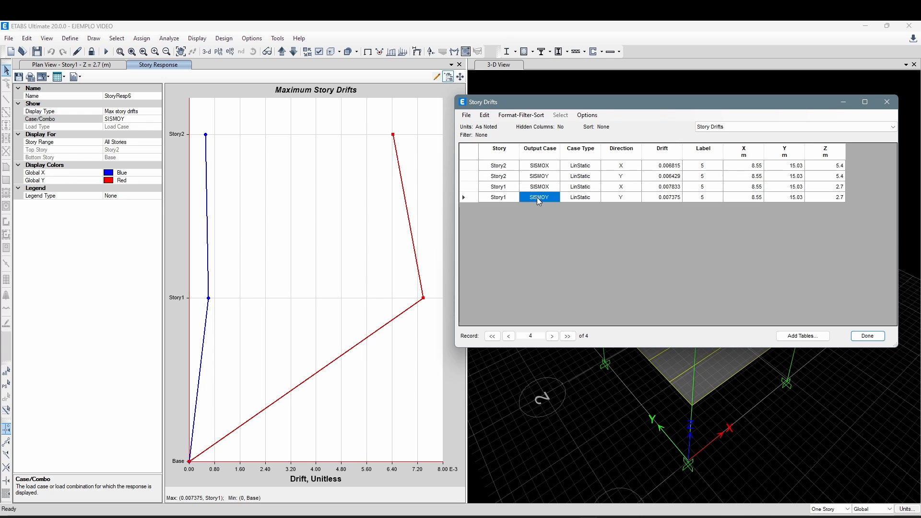
left_click(667, 200)
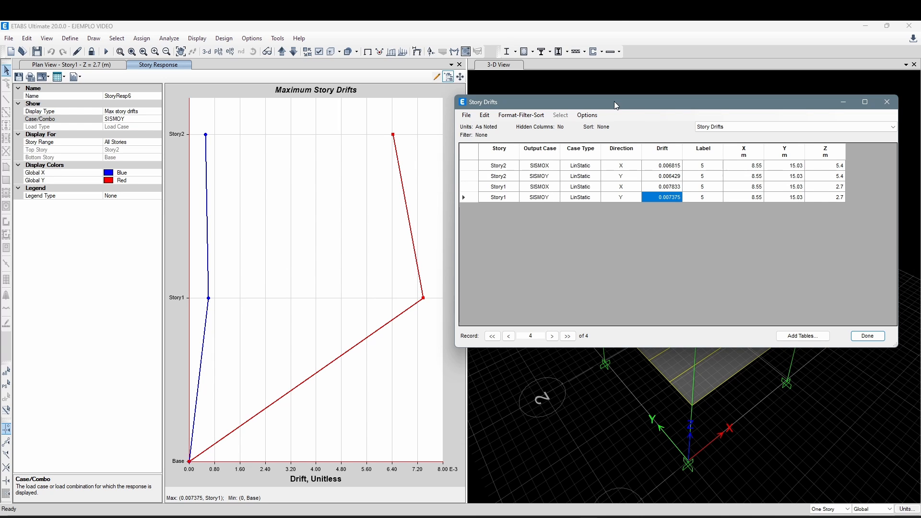
Move the Story Drifts table back over the plot and review all four drift values against the plotted maximum.
left_click_drag(617, 105, 464, 103)
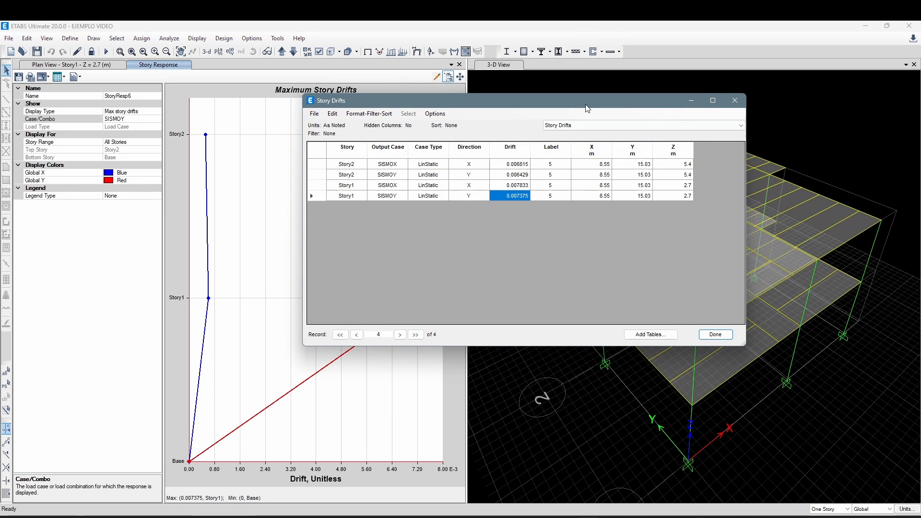
left_click_drag(546, 100, 538, 98)
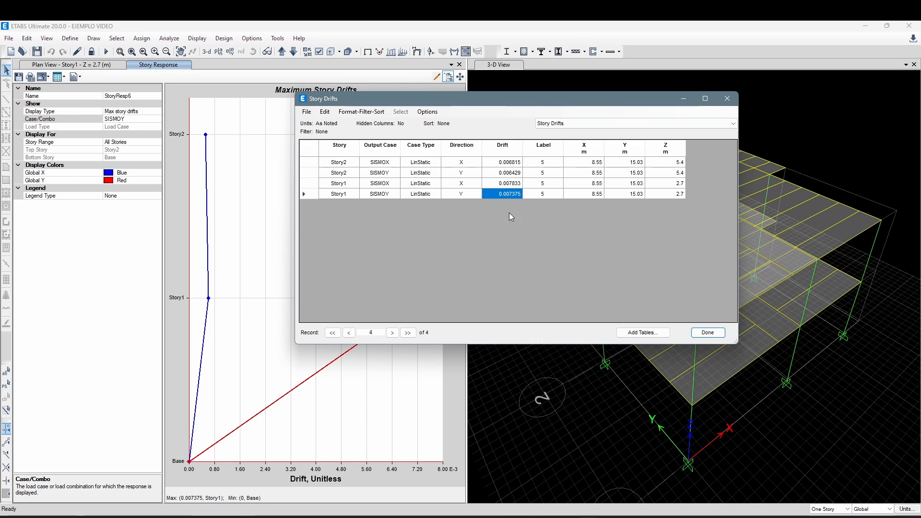
left_click(509, 186)
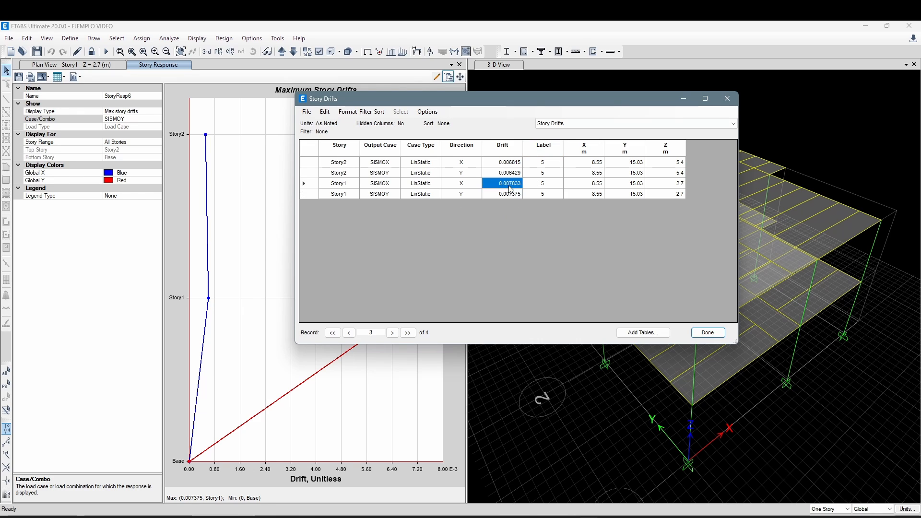
left_click(510, 175)
left_click(512, 164)
left_click(512, 171)
left_click(512, 184)
left_click(512, 192)
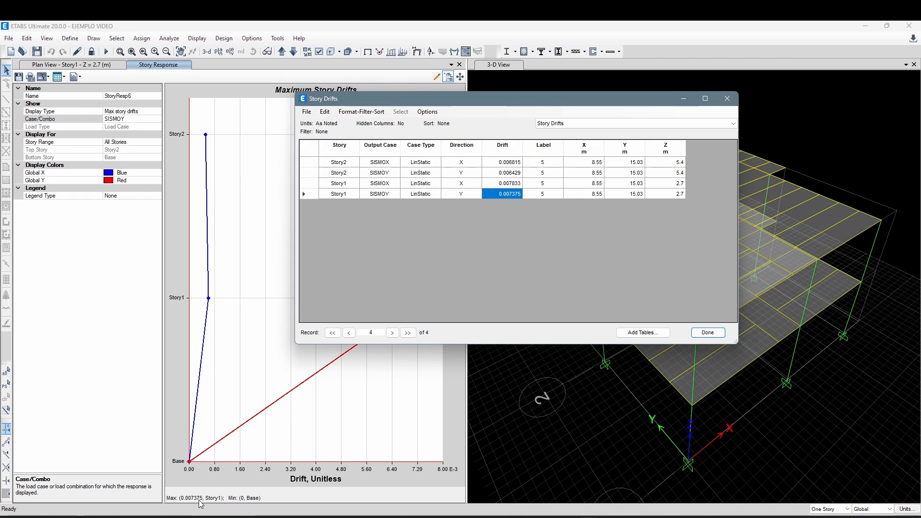
left_click(505, 163)
left_click(511, 174)
left_click(512, 182)
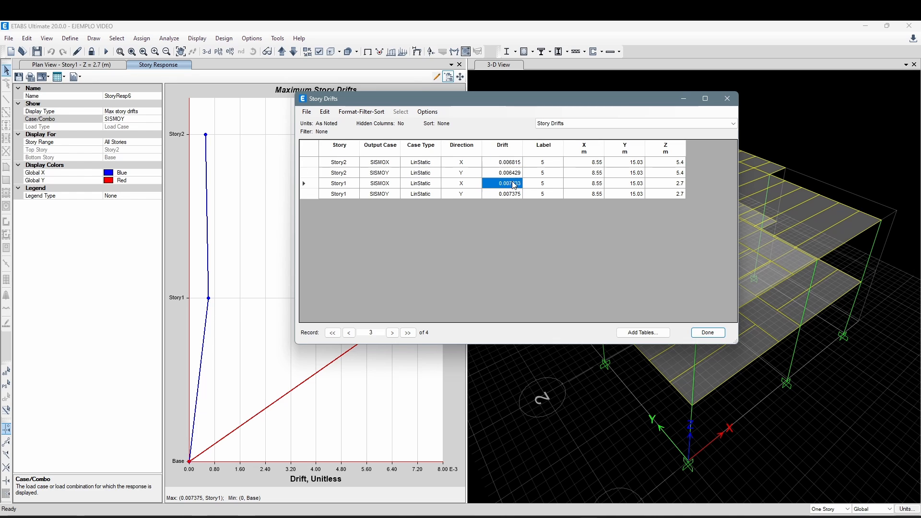
left_click(512, 193)
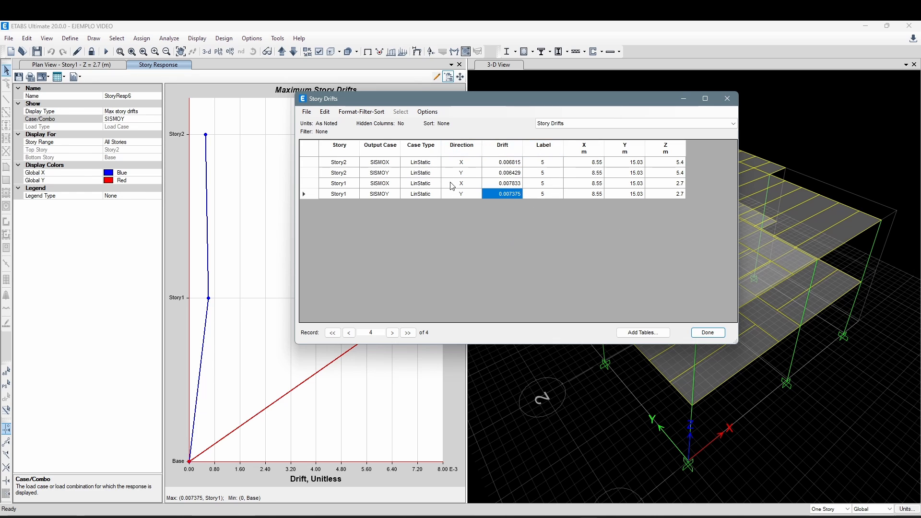
Export the current Story Drifts table to Excel and switch to the exported workbook Libro2.
left_click(306, 111)
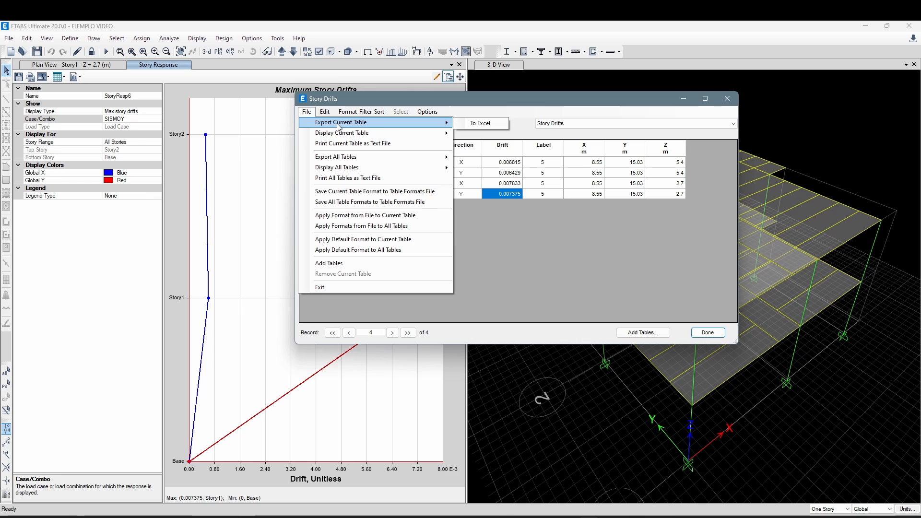
left_click(454, 97)
left_click(308, 112)
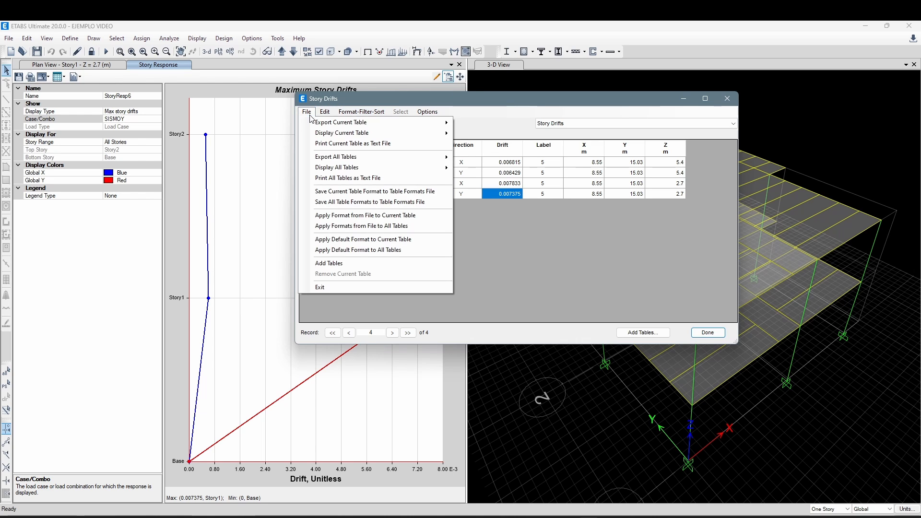
mouse_move(432, 122)
left_click(475, 126)
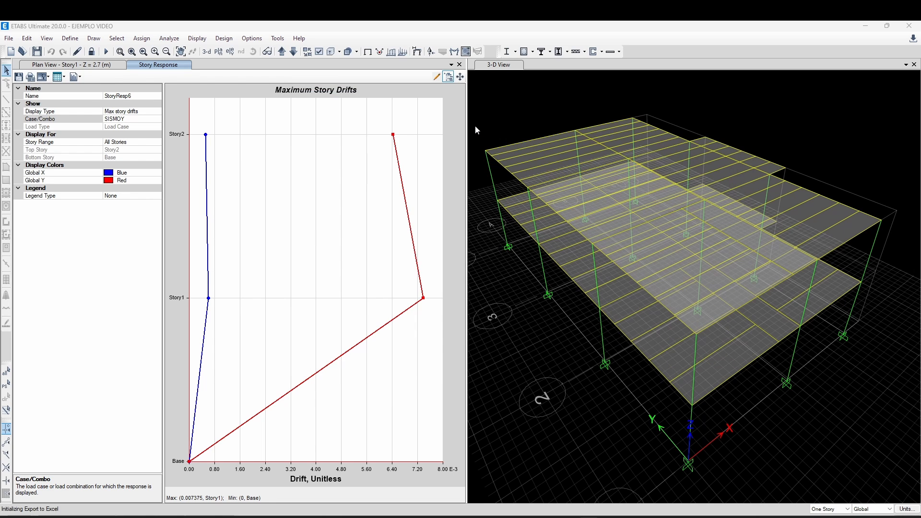
left_click(630, 517)
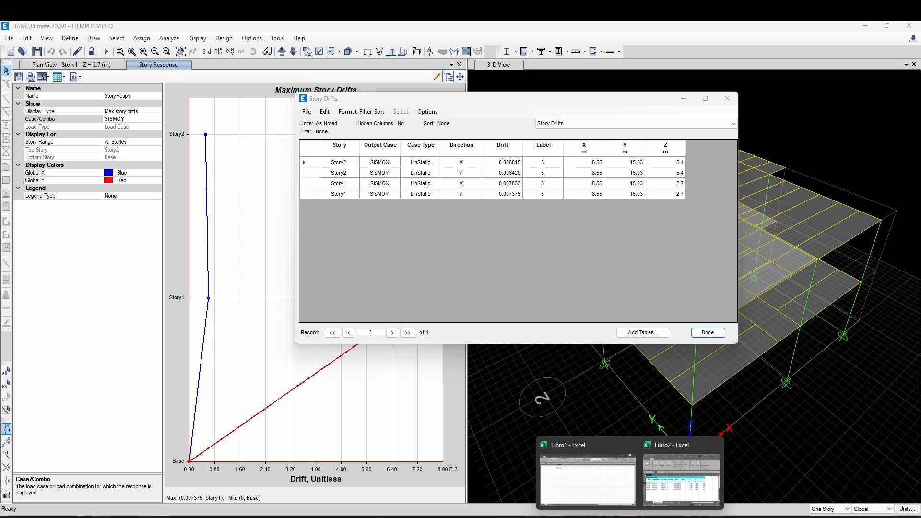
left_click(659, 486)
left_click(343, 267)
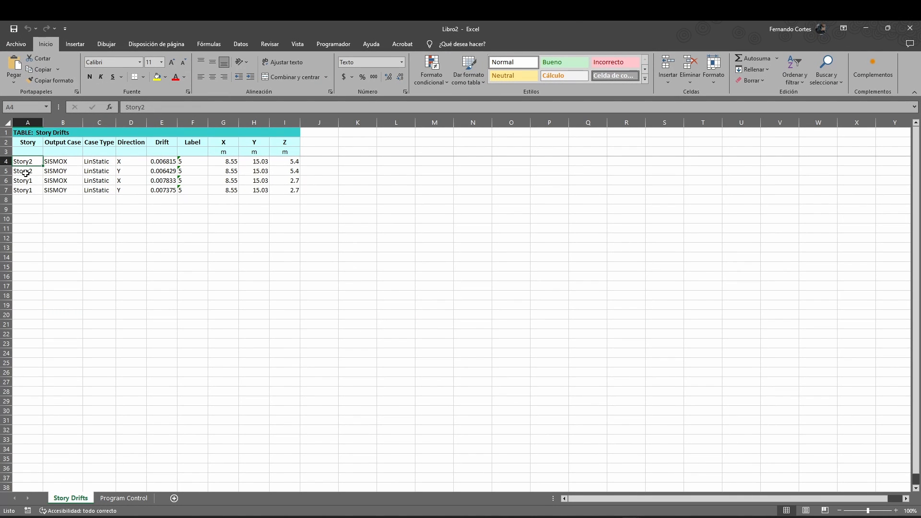
Delete the Label, X, Y and Z columns of the exported table together with the empty column J.
scroll(126, 189, "up", 4, "ctrl")
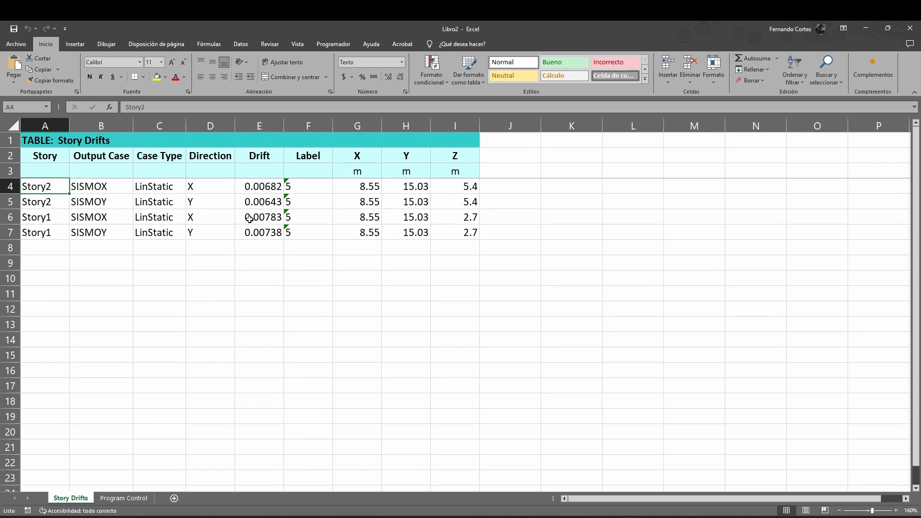
scroll(174, 242, "up", 3, "ctrl")
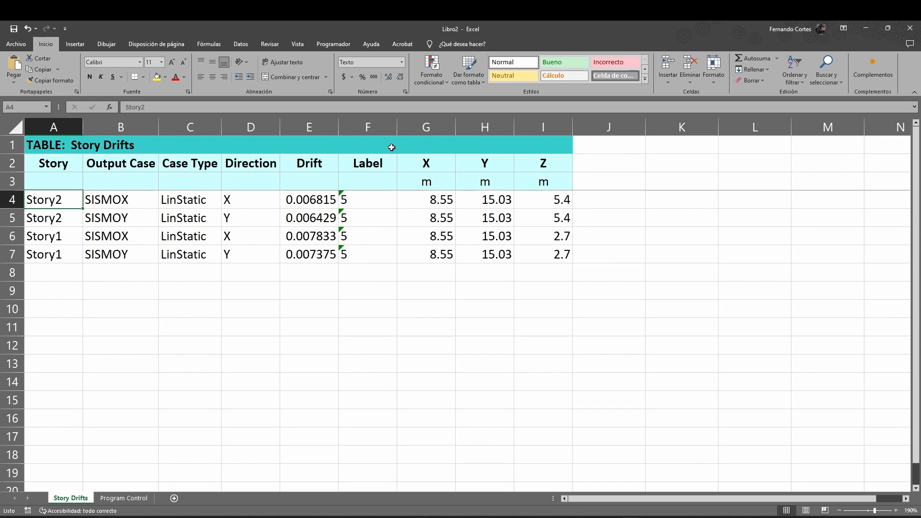
left_click_drag(367, 127, 580, 127)
right_click(440, 244)
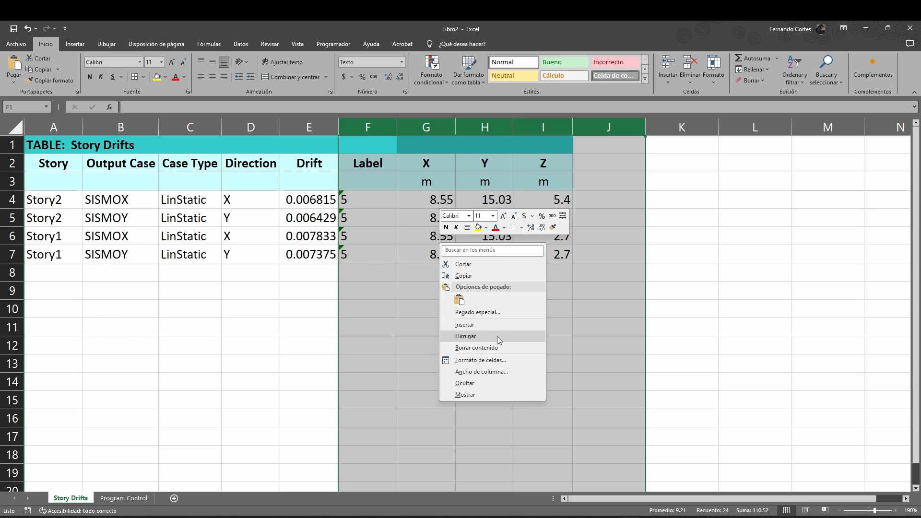
left_click(499, 340)
left_click(425, 289)
key("Down")
key("Down")
key("Down")
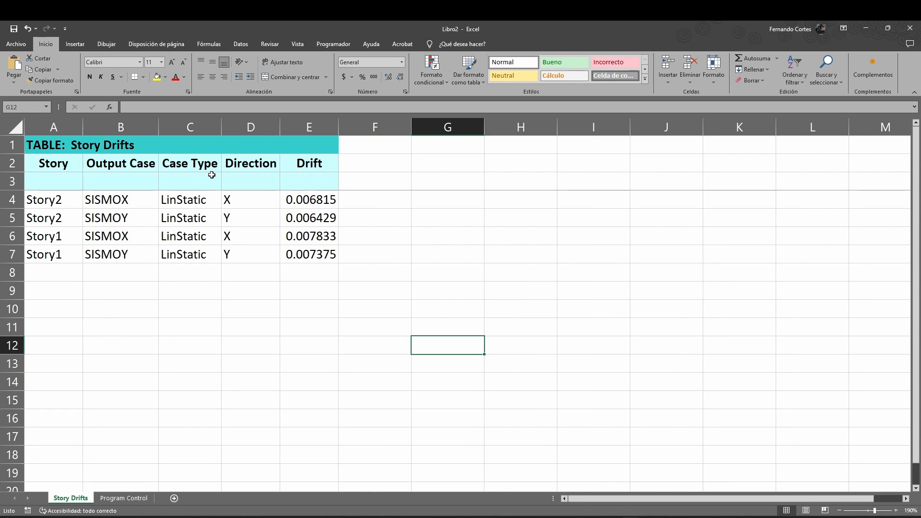
Delete the Case Type column from the Story Drifts sheet.
right_click(198, 128)
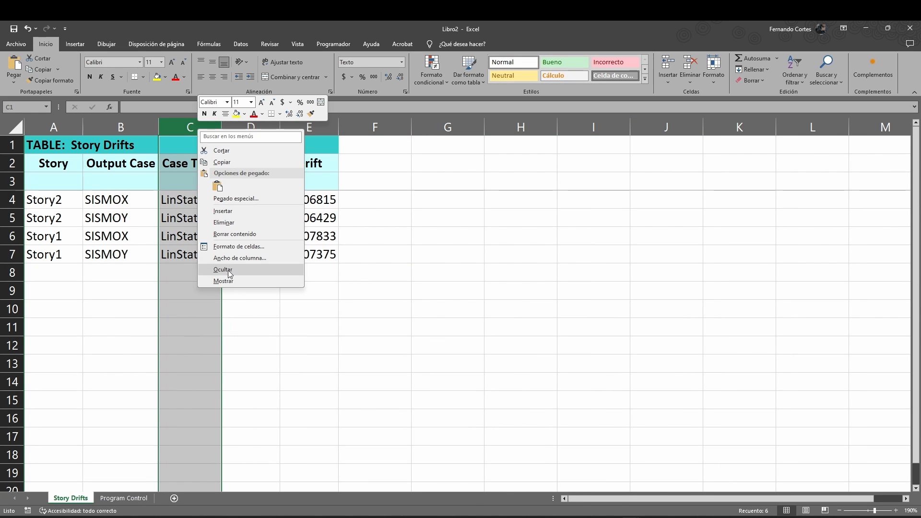
left_click(237, 227)
left_click(180, 198)
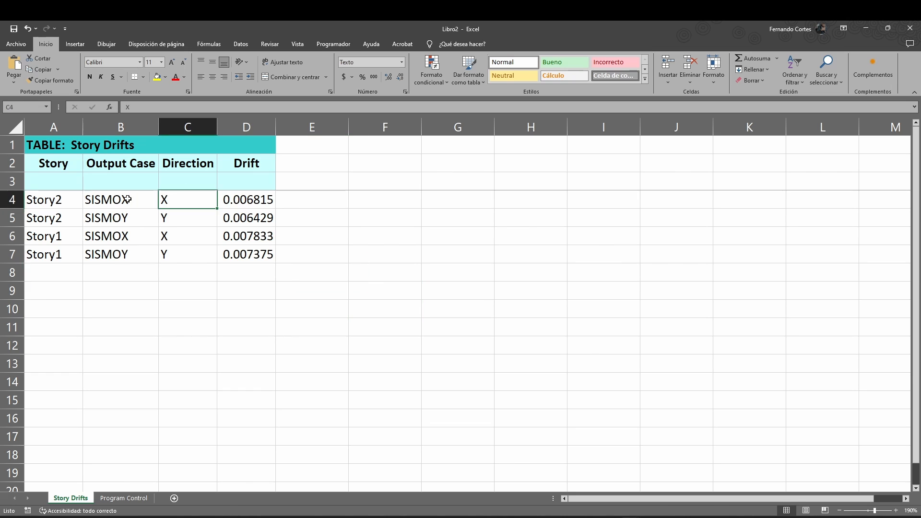
Check the Direction entries against their output cases and delete the Direction column.
left_click(127, 199)
left_click(189, 199)
left_click(181, 217)
right_click(186, 127)
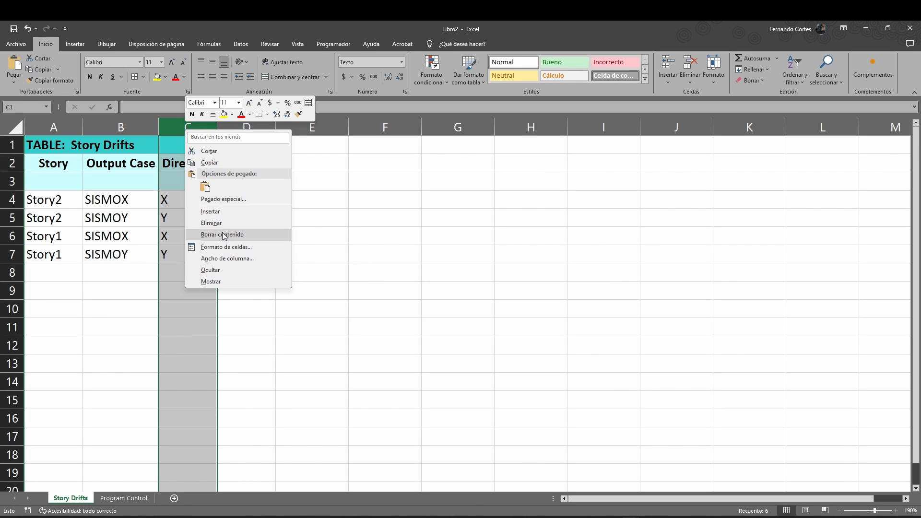
left_click(222, 225)
left_click_drag(367, 251, 355, 250)
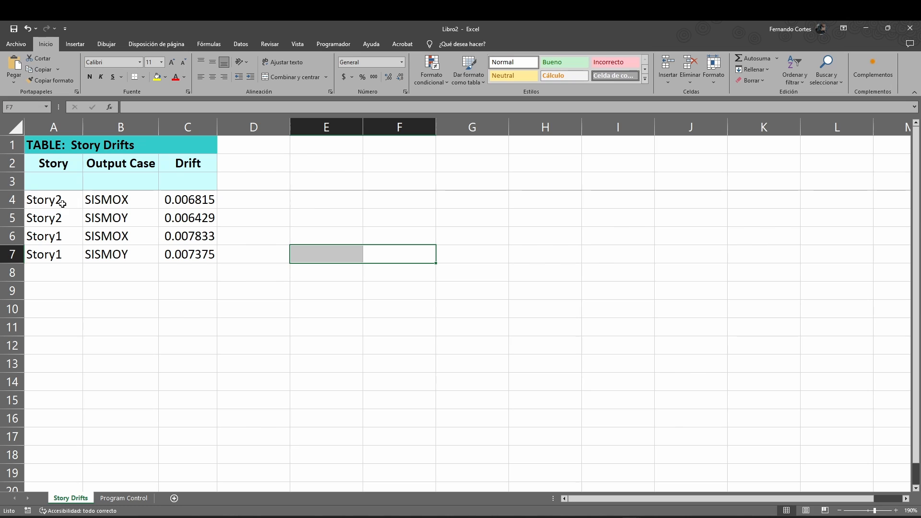
Read the trimmed table row by row, matching each story and seismic case to its drift.
left_click_drag(59, 202, 192, 204)
left_click_drag(48, 218, 231, 218)
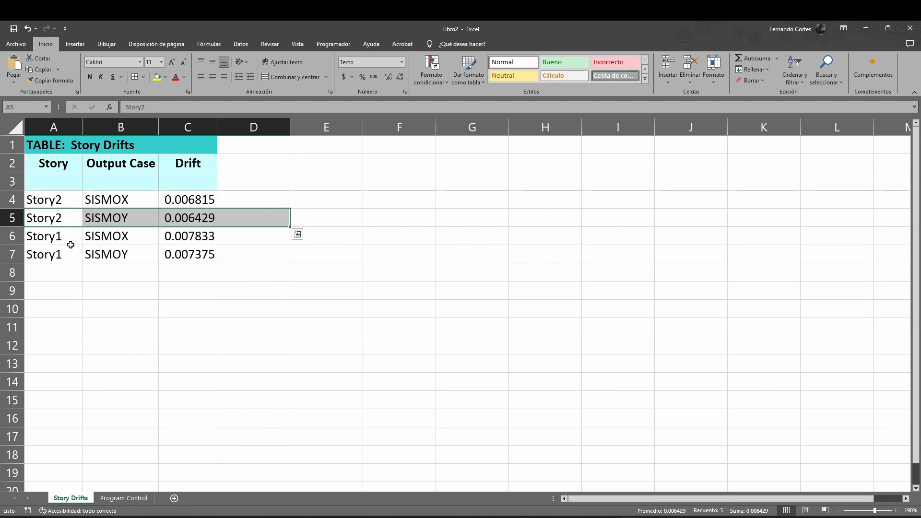
left_click_drag(70, 243, 181, 234)
left_click_drag(59, 254, 198, 254)
left_click(224, 307)
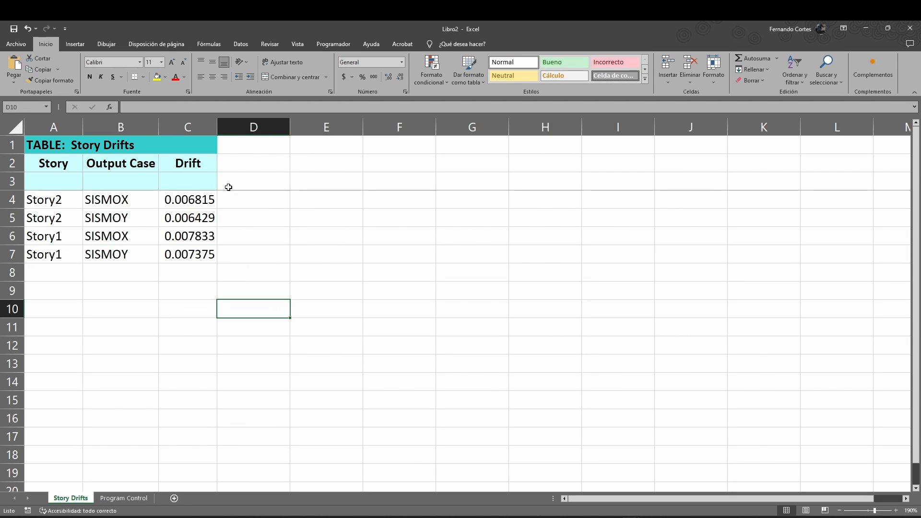
Label D3 as %, compute the percentage drifts in D4:D7 with =+C4*100 filled down, and centre them.
left_click(229, 185)
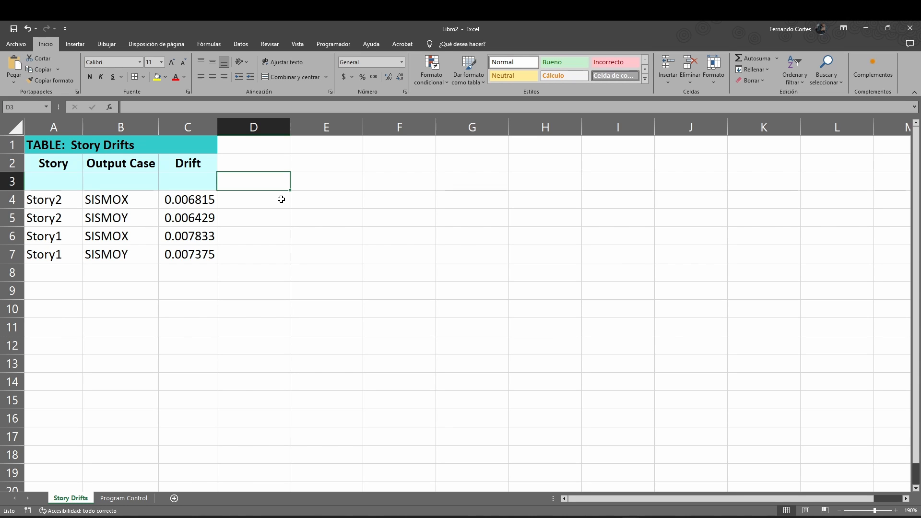
type("%")
key("Return")
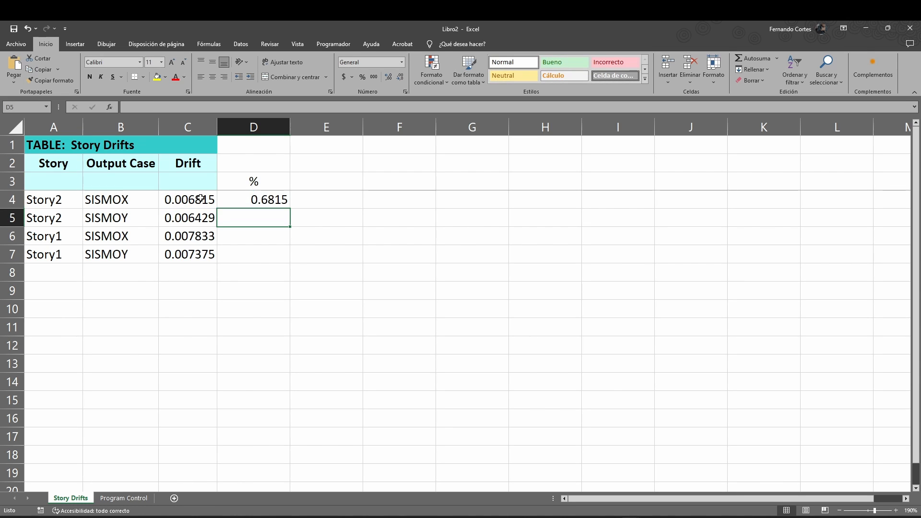
left_click(242, 199)
left_click_drag(290, 209, 291, 263)
left_click(213, 77)
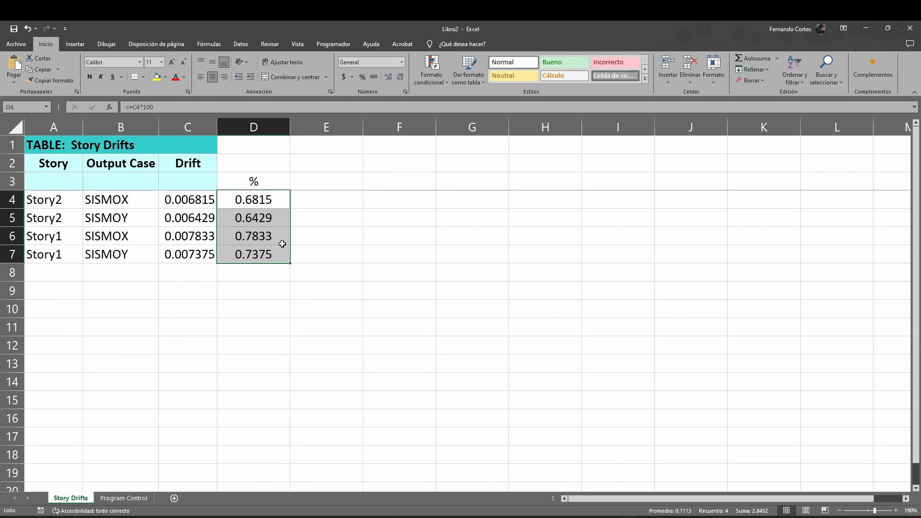
Compare the original Drift values in C4:C7 with the percentage values in D4:D7.
left_click(202, 215)
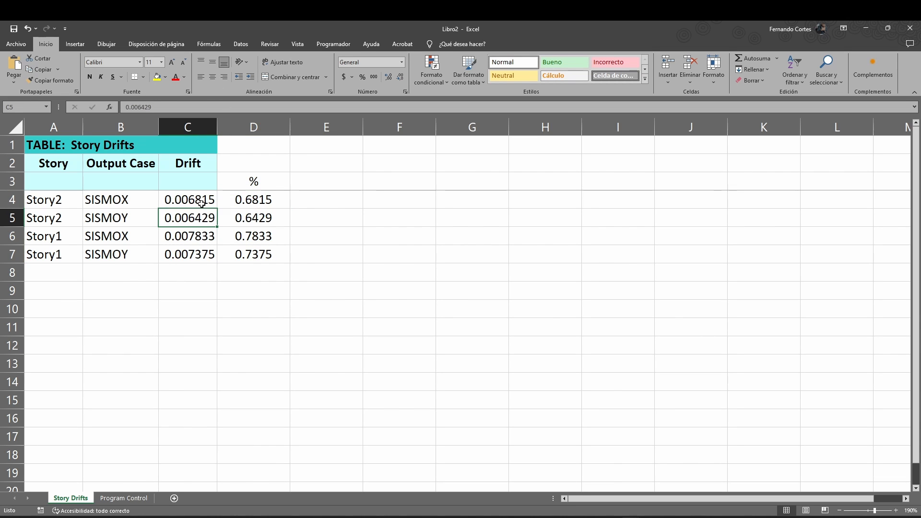
left_click_drag(202, 201, 200, 253)
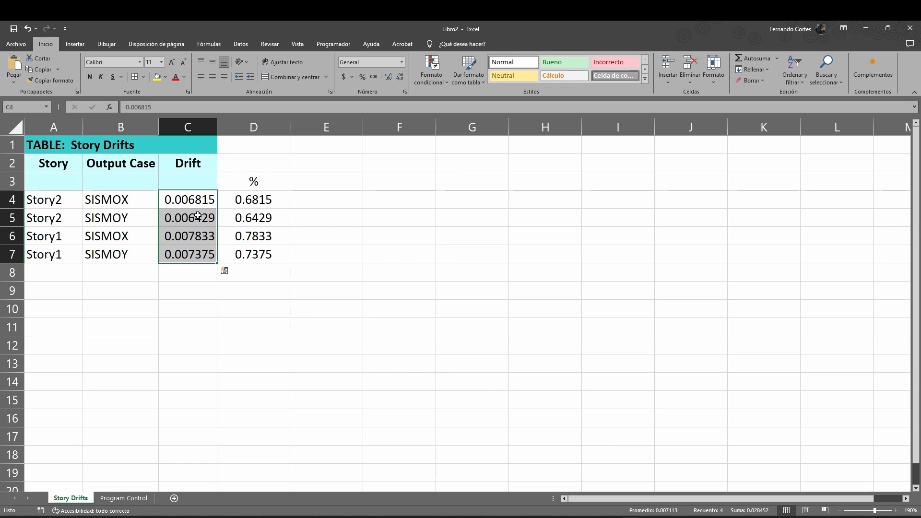
left_click(198, 181)
left_click_drag(197, 200, 202, 248)
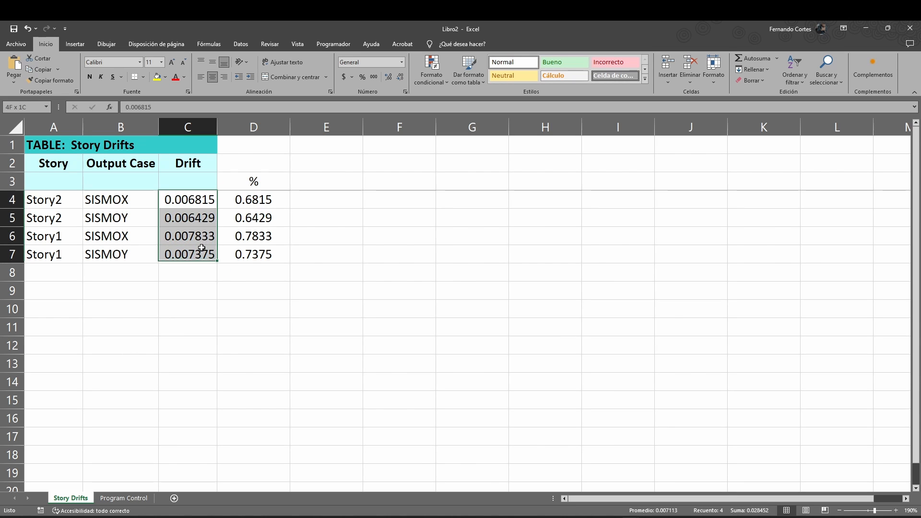
left_click(297, 233)
left_click(214, 216)
left_click(270, 214)
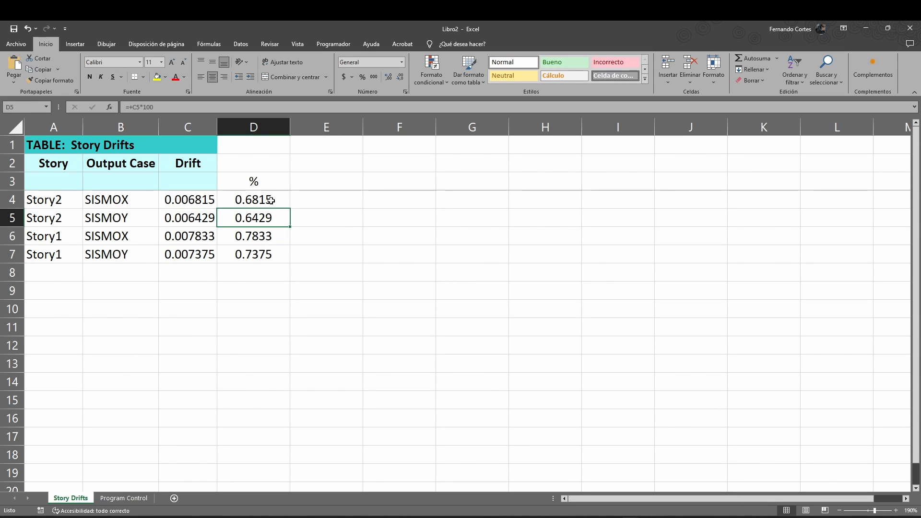
left_click_drag(270, 200, 265, 251)
Copy the Drift heading from C2 into D2 above the % label.
left_click(203, 165)
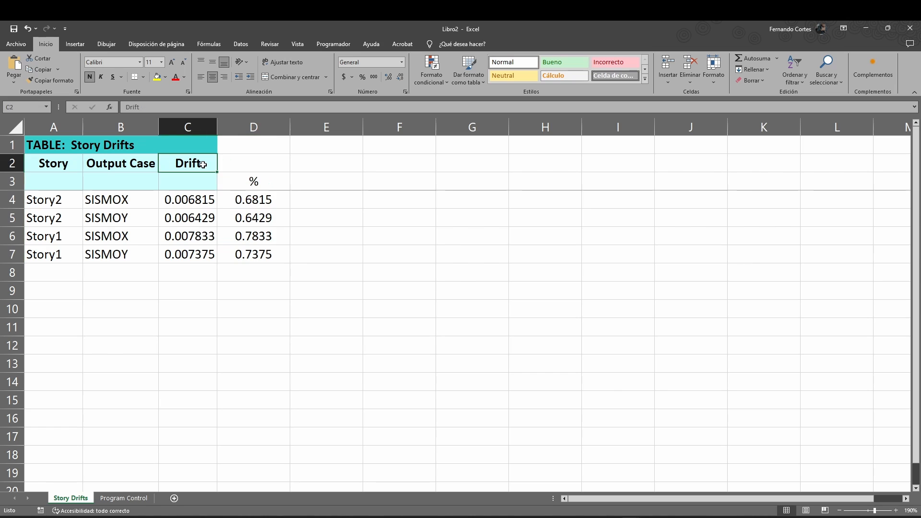
key("ctrl+c")
left_click(238, 163)
key("ctrl+v")
key("Escape")
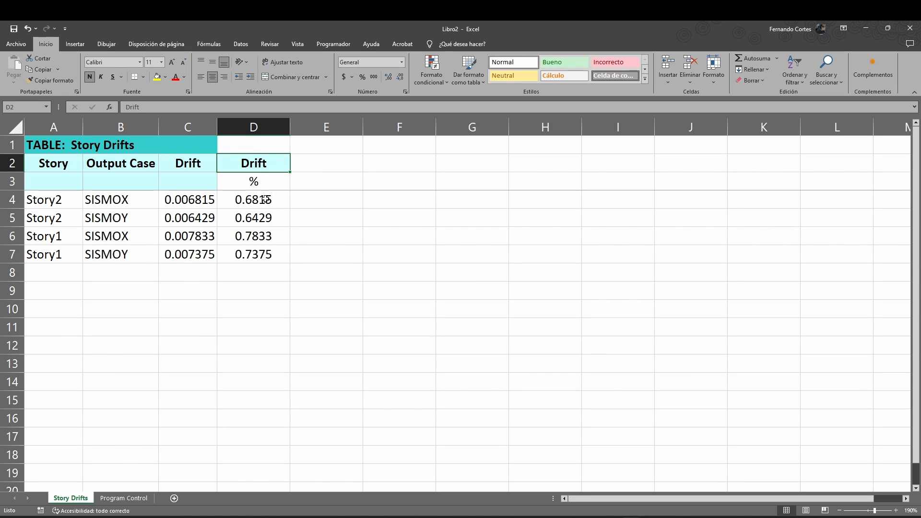
Review the percentage drifts, focusing on the Story1 values for SISMOX and SISMOY.
left_click(268, 196)
left_click_drag(268, 237, 268, 257)
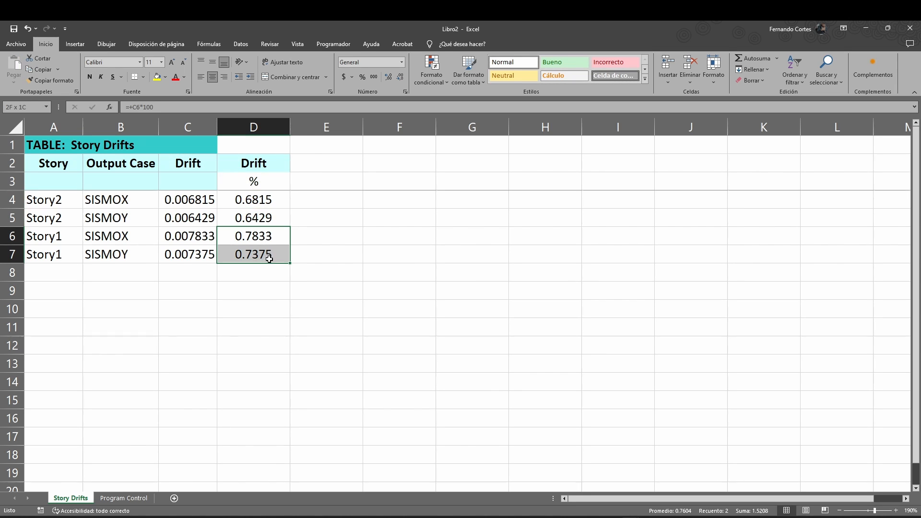
left_click(270, 291)
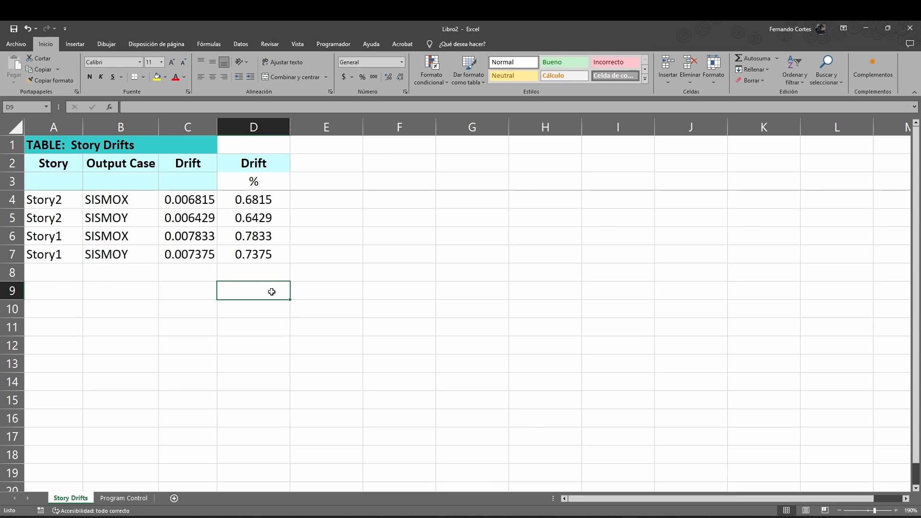
left_click(275, 238)
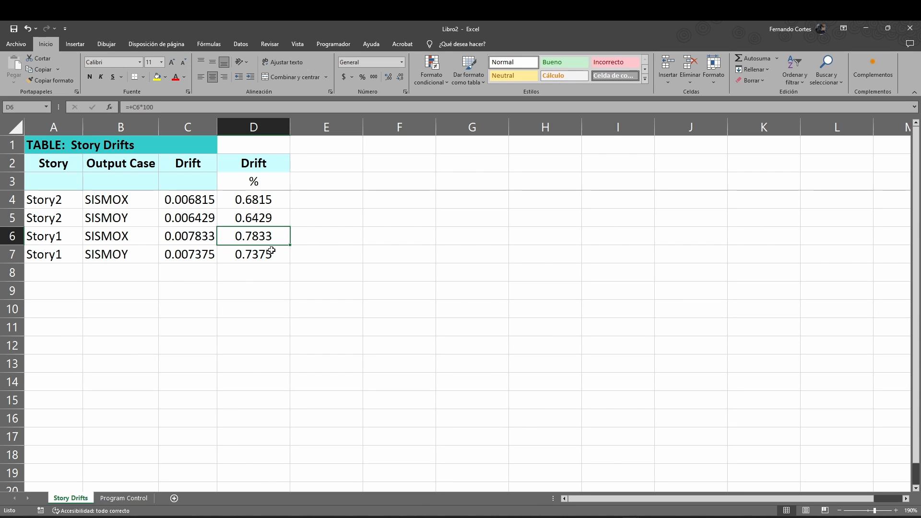
left_click(271, 254)
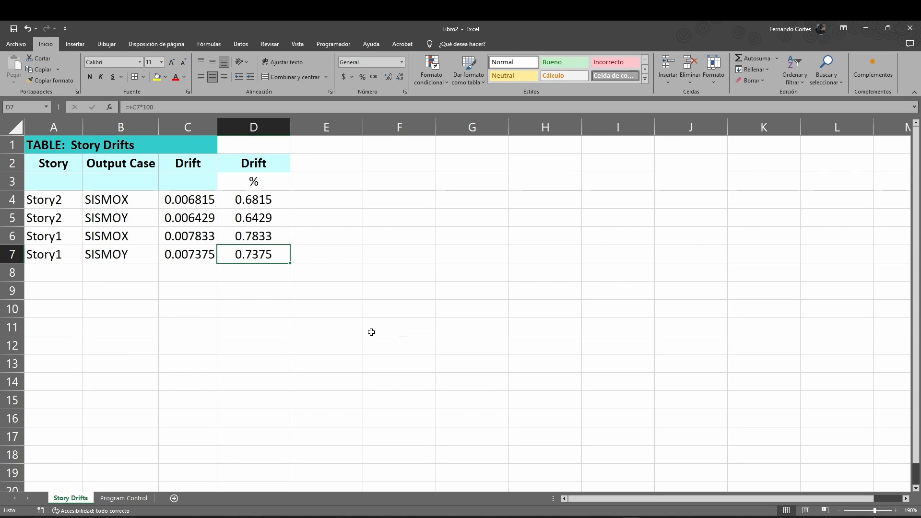
key("Down")
key("Down")
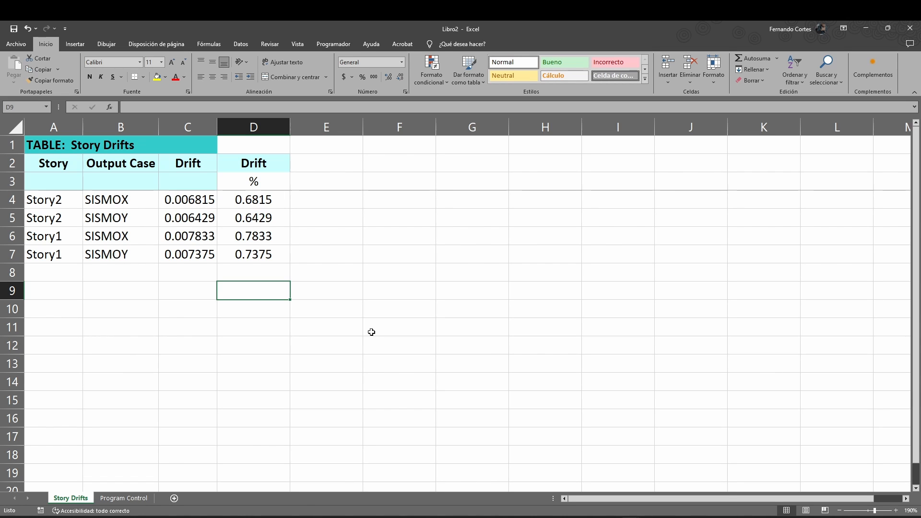
Switch back to ETABS and close the Story Drifts table and the Maximum Story Drifts plot.
left_click(508, 517)
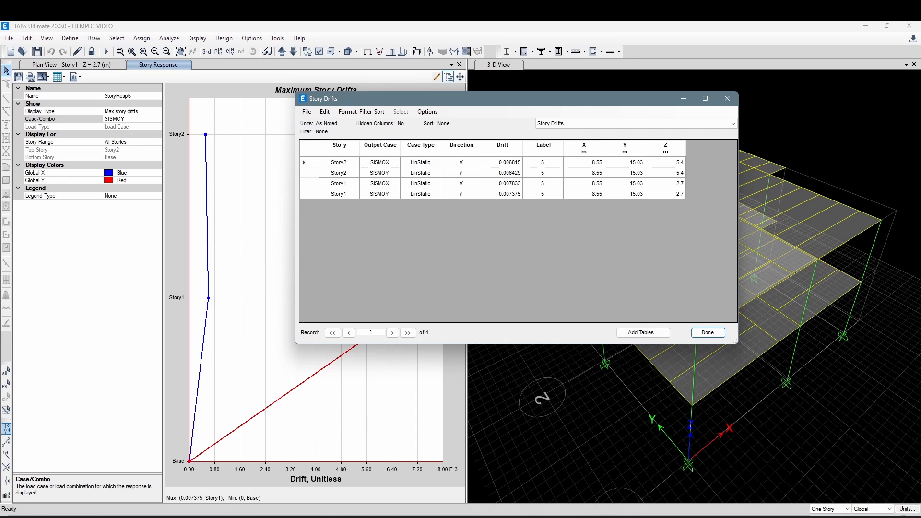
left_click(715, 334)
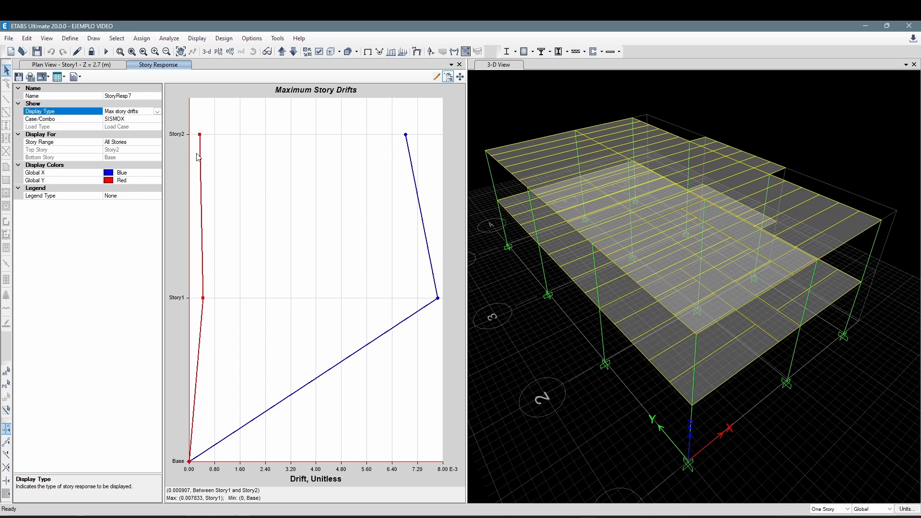
left_click(458, 65)
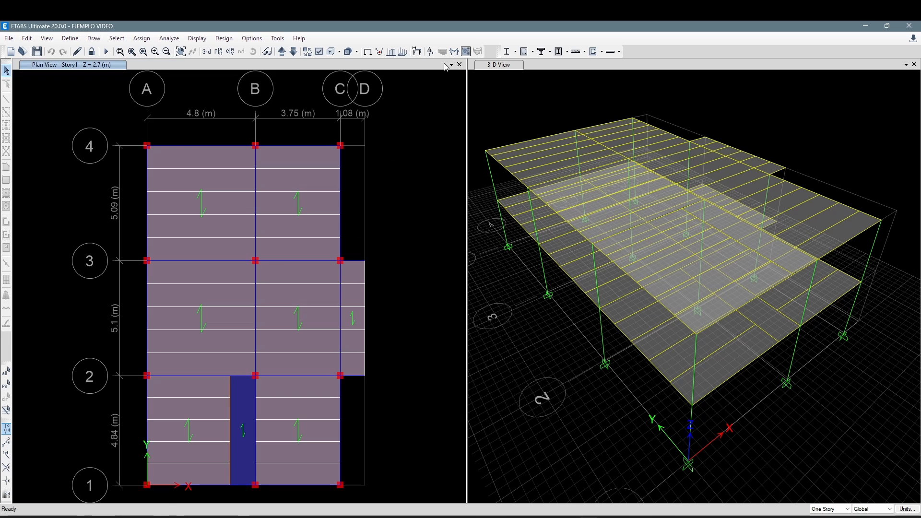
Unlock the model and accept the deletion of its analysis results.
left_click(92, 53)
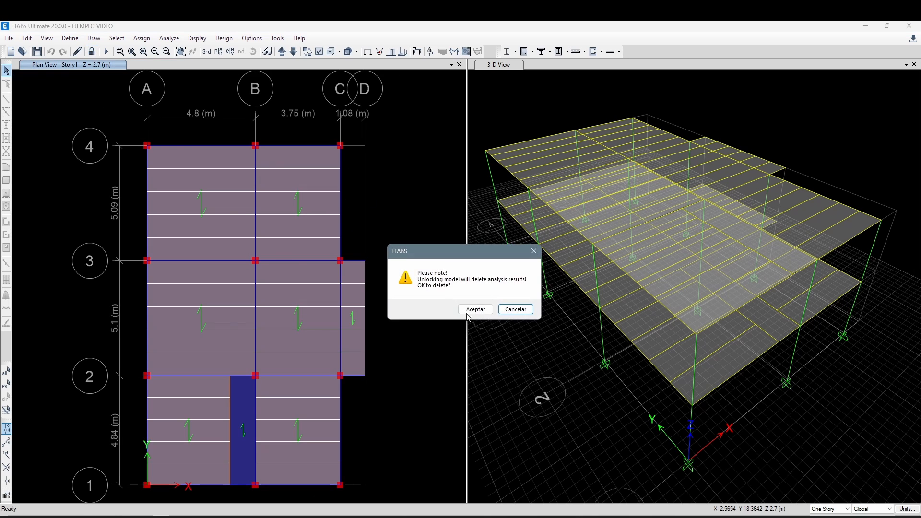
left_click(477, 312)
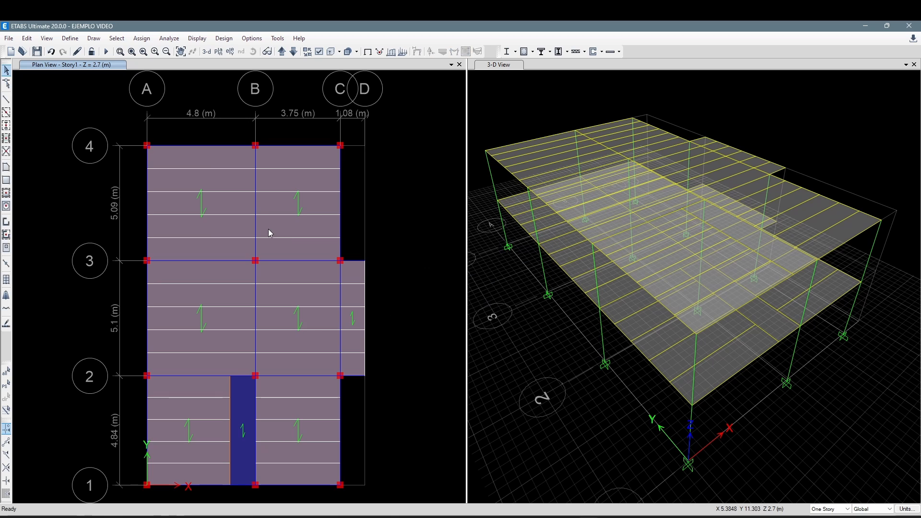
Set the depth and width of the COL30X30 frame section to 0.25 m.
left_click(70, 38)
mouse_move(120, 70)
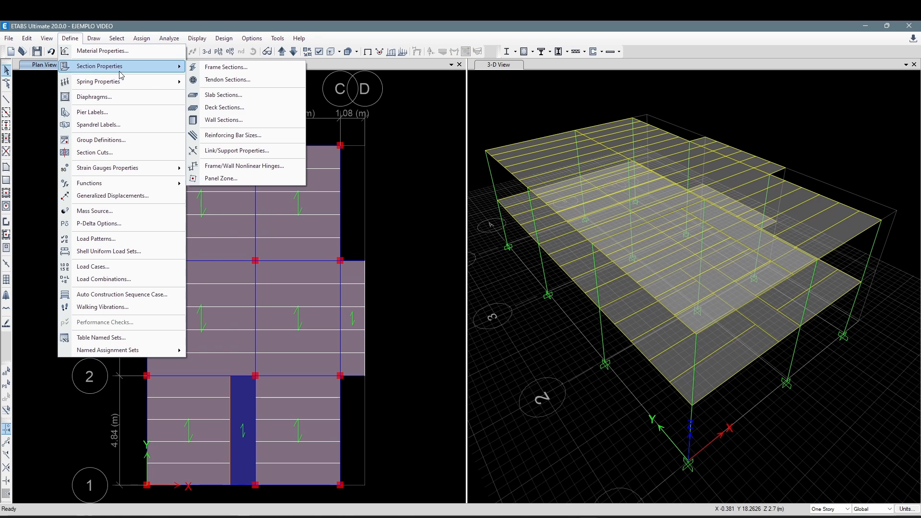
left_click(206, 68)
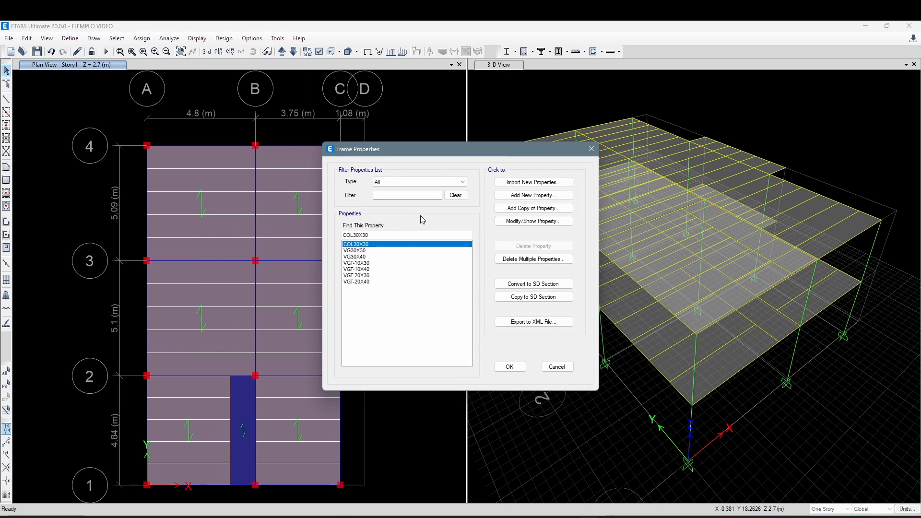
left_click(502, 221)
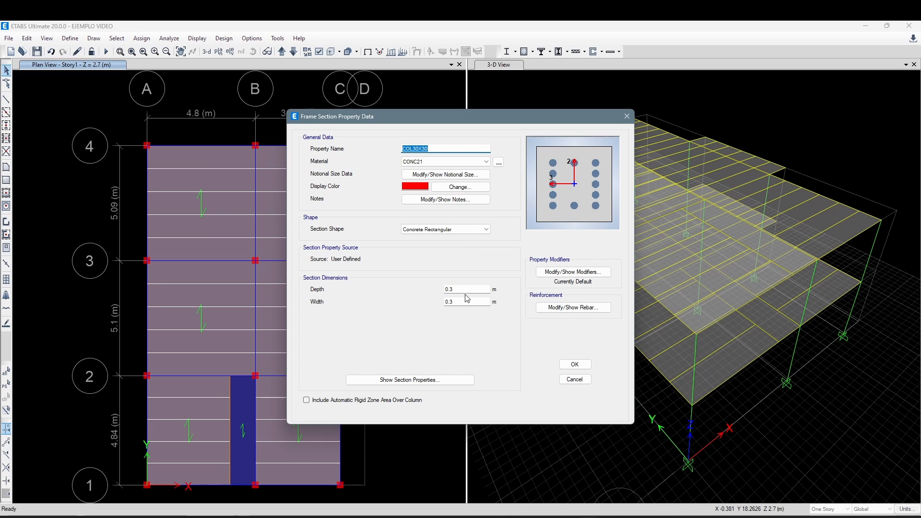
left_click(463, 290)
key("BackSpace")
type("25")
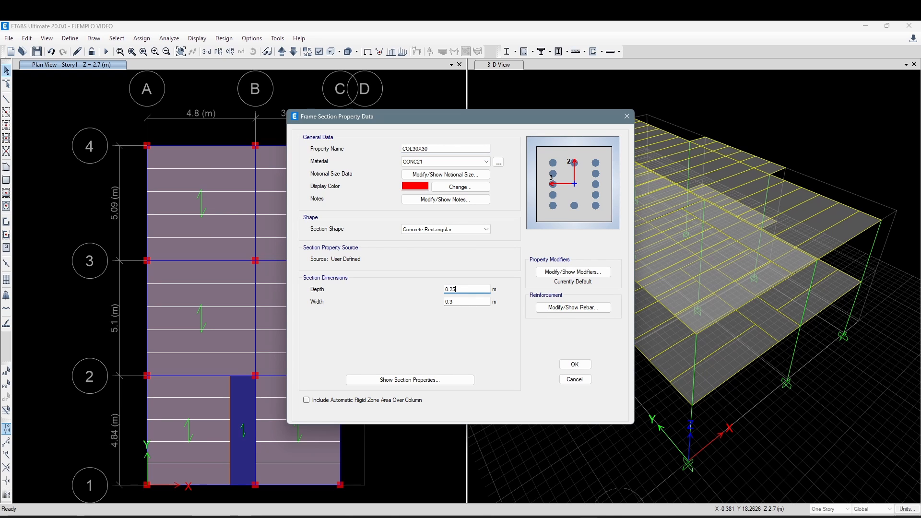
left_click(462, 303)
key("BackSpace")
type("25")
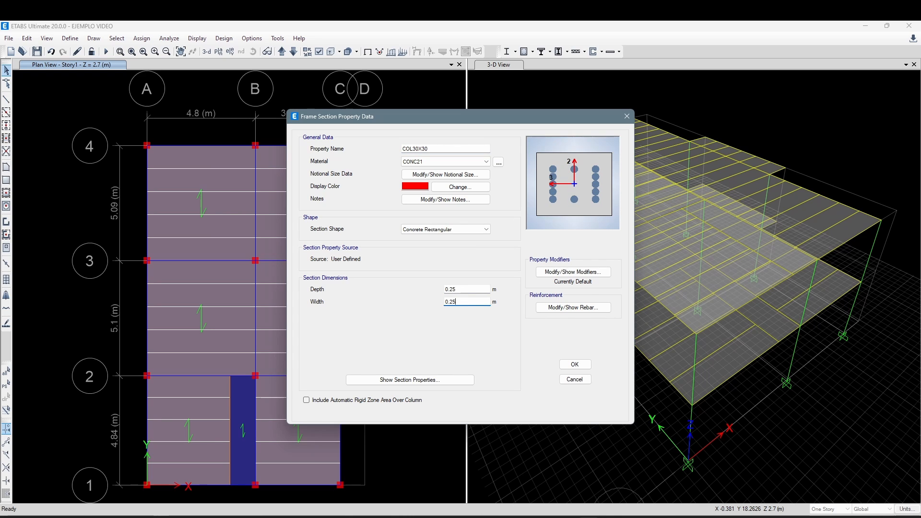
left_click(576, 365)
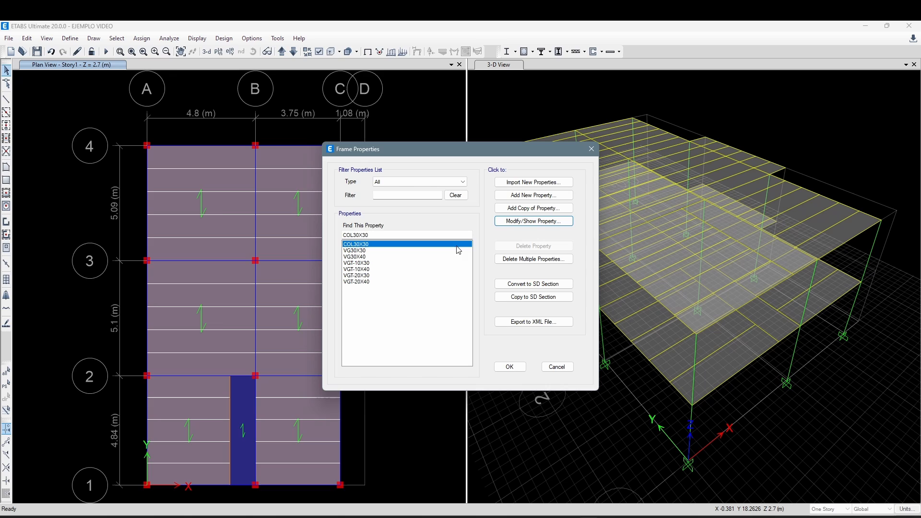
Set the depth of the VG30X40 beam section to 0.3 m and accept the frame property changes.
left_click(374, 251)
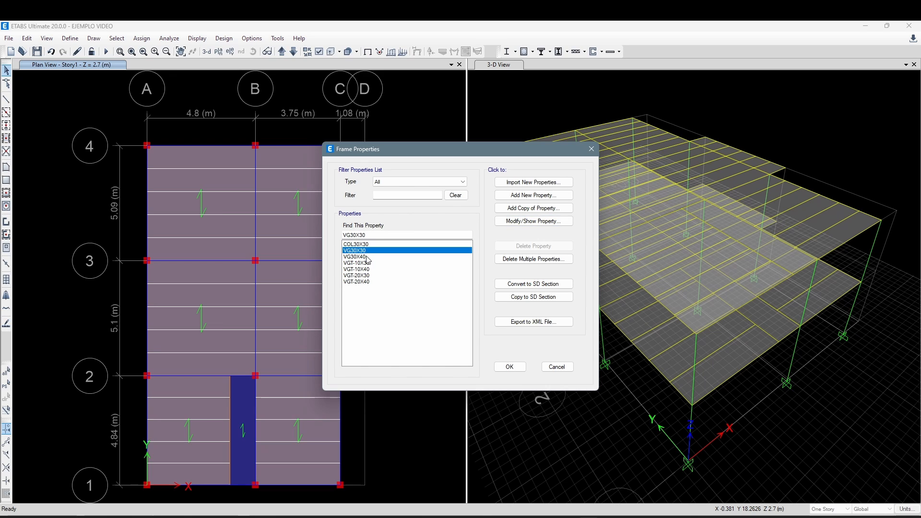
left_click(371, 258)
left_click(529, 222)
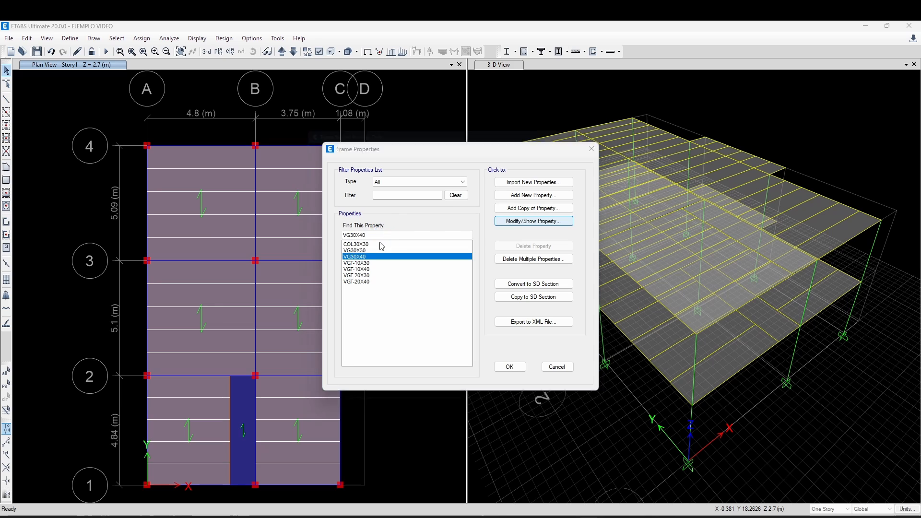
left_click(465, 290)
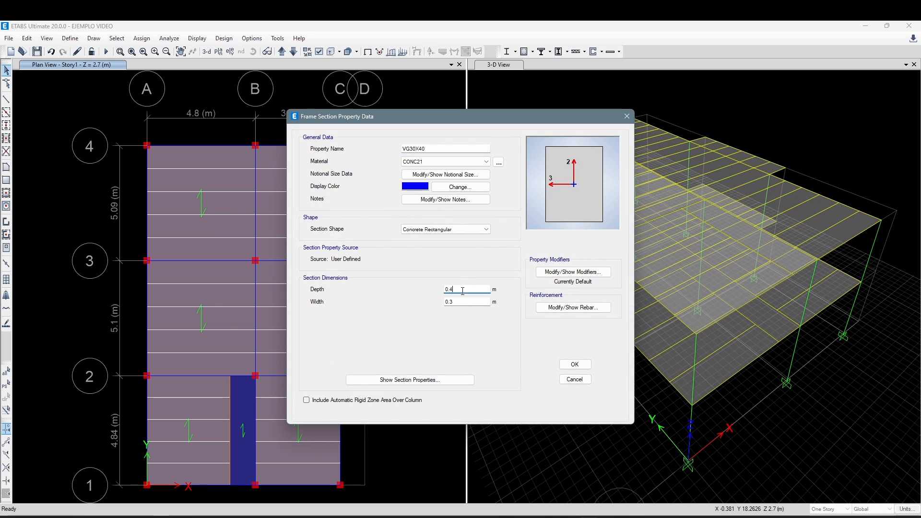
key("BackSpace")
type("23")
key("BackSpace")
key("BackSpace")
type("3")
left_click(466, 301)
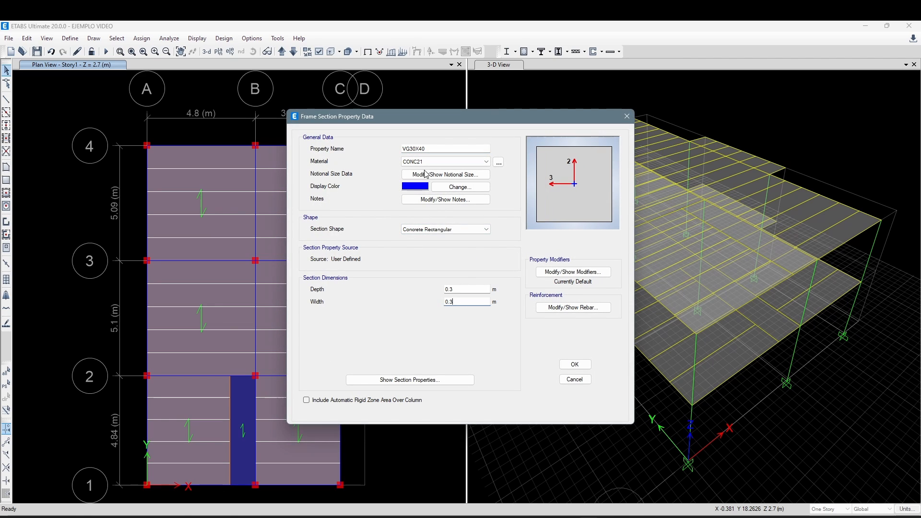
left_click(575, 365)
left_click(510, 367)
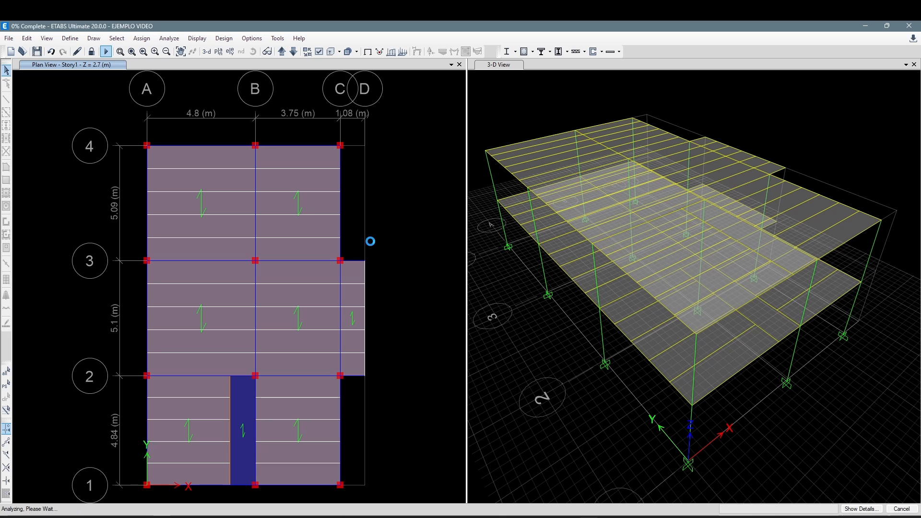
Run the analysis and plot the maximum story drifts for the SISMOX load case.
key("F5")
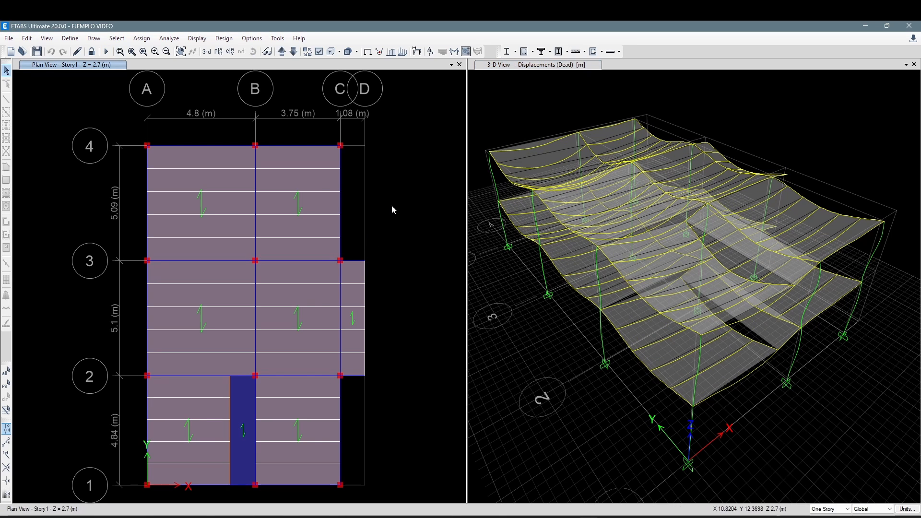
left_click(198, 39)
left_click(256, 162)
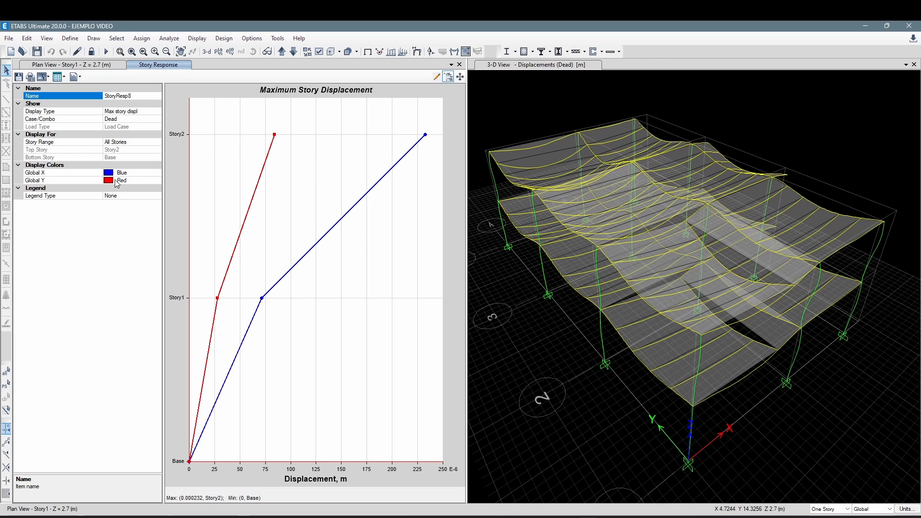
left_click(156, 119)
left_click(157, 119)
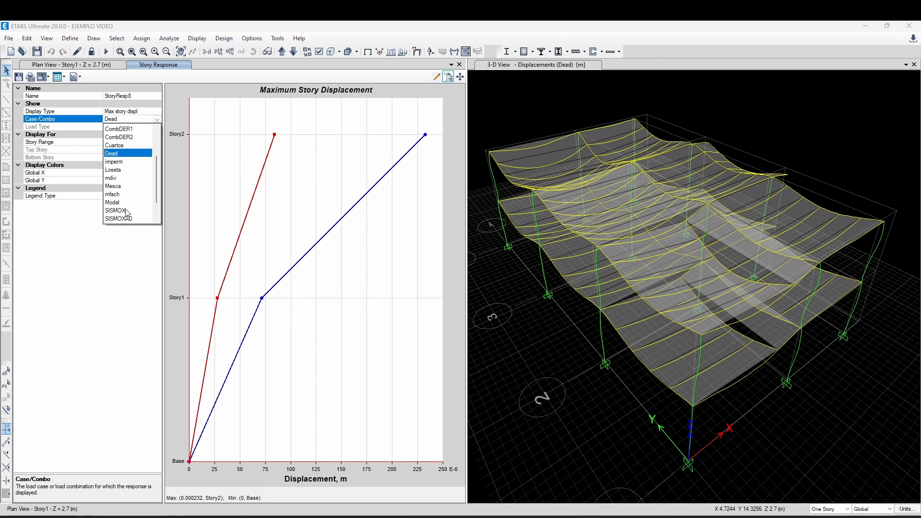
left_click(124, 150)
left_click(144, 111)
left_click(157, 111)
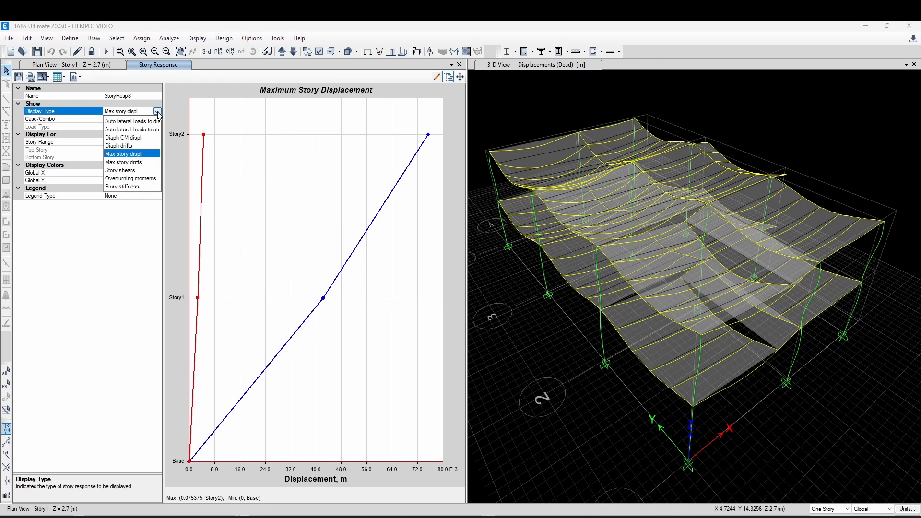
left_click(136, 163)
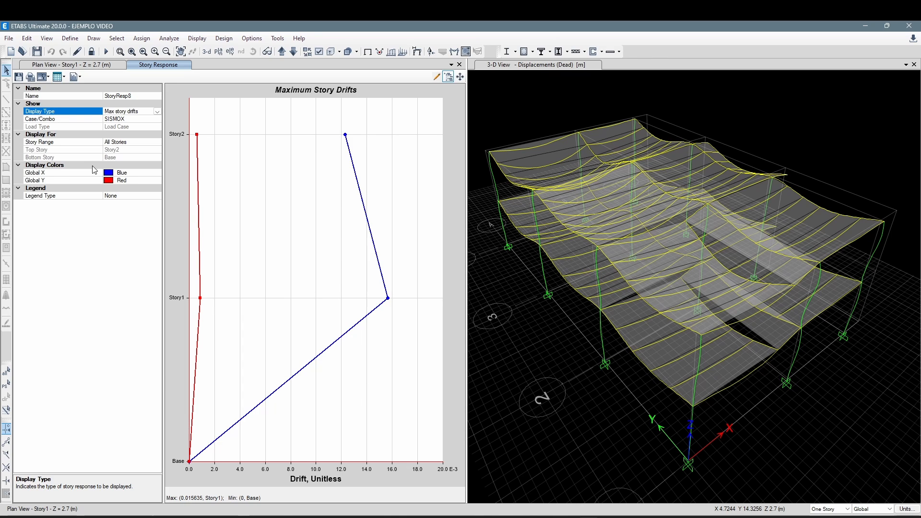
Change the story drift plot to the SISMOY load case.
left_click(134, 120)
left_click(157, 119)
scroll(136, 169, "down", 2)
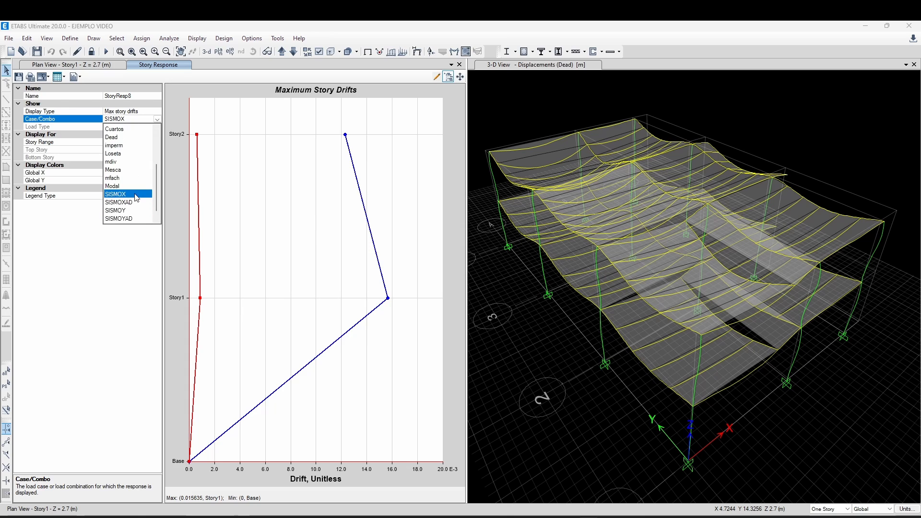
left_click(127, 211)
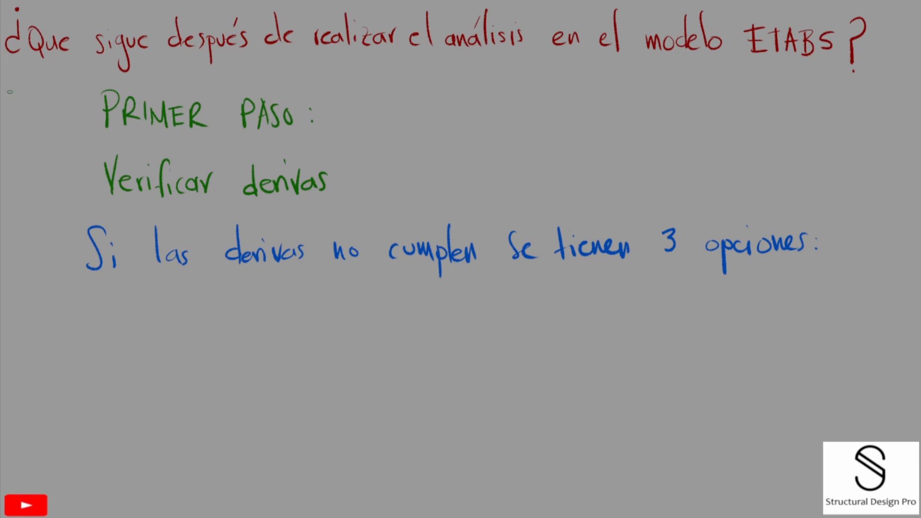
left_click_drag(243, 279, 291, 274)
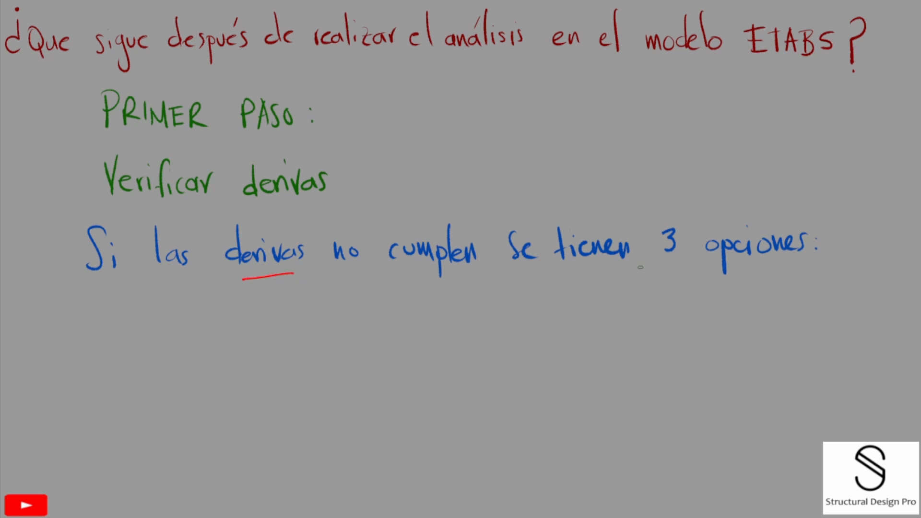
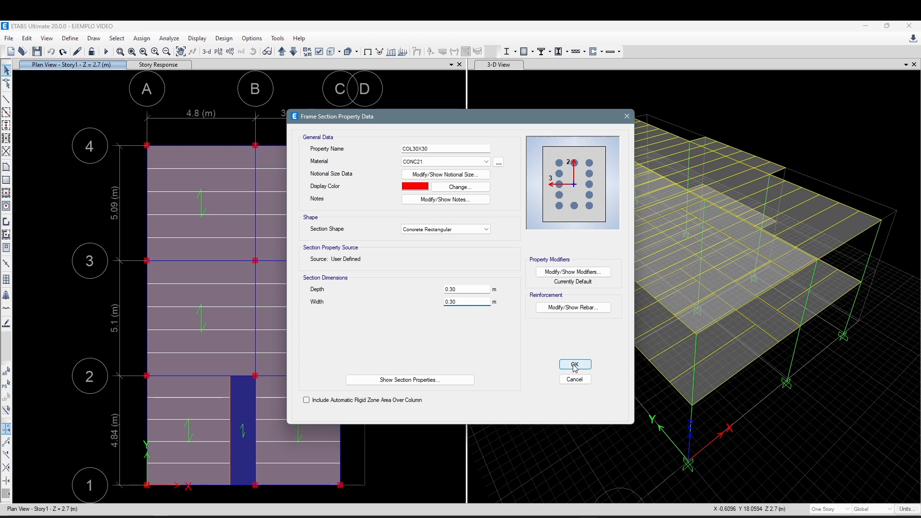
Accept the COL30X30 section with 0.30 m depth and width, close the frame properties, and rerun the analysis.
left_click(568, 364)
left_click(522, 369)
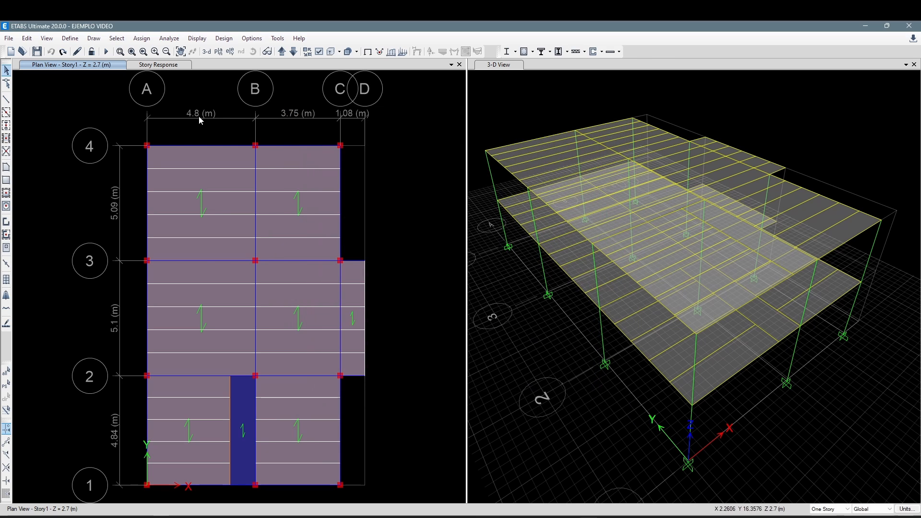
left_click(91, 51)
left_click(104, 53)
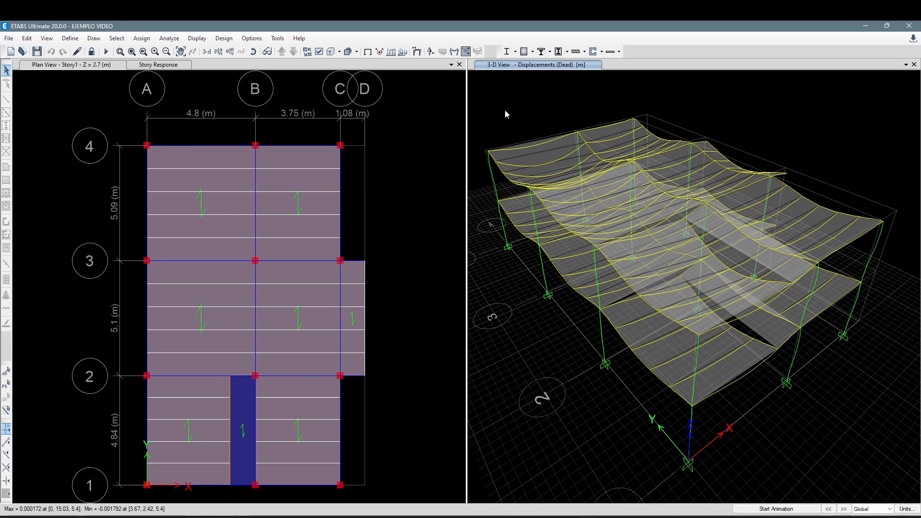
Bring up the existing story response plot and close it.
left_click(197, 38)
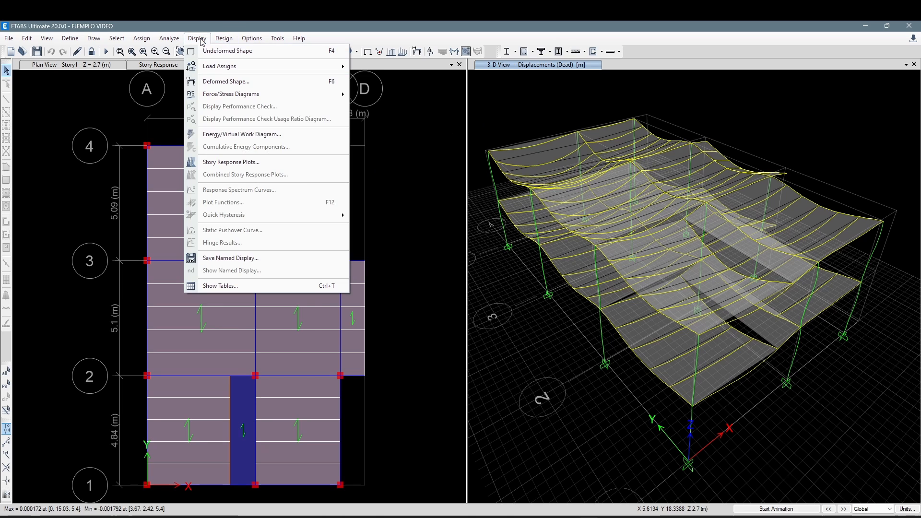
left_click(196, 38)
left_click(172, 67)
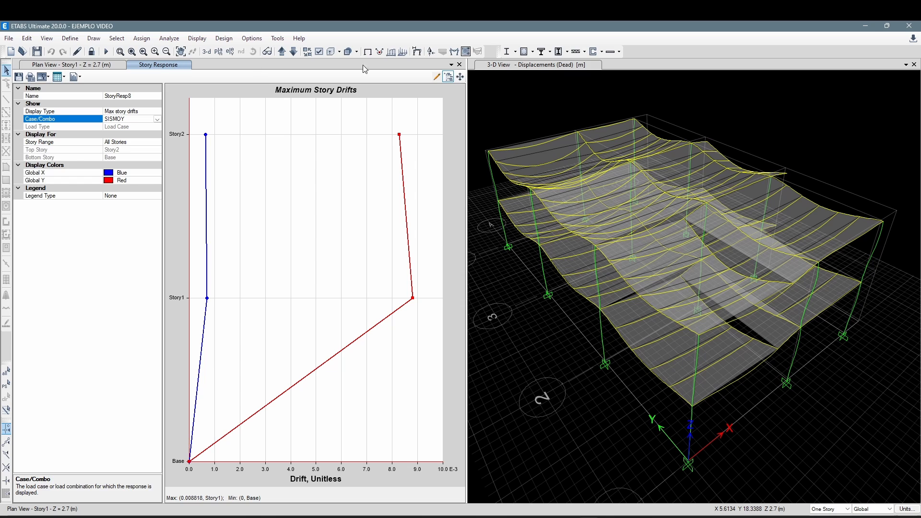
left_click(459, 65)
Create a new story response plot of the maximum story drifts for SISMOX.
left_click(196, 38)
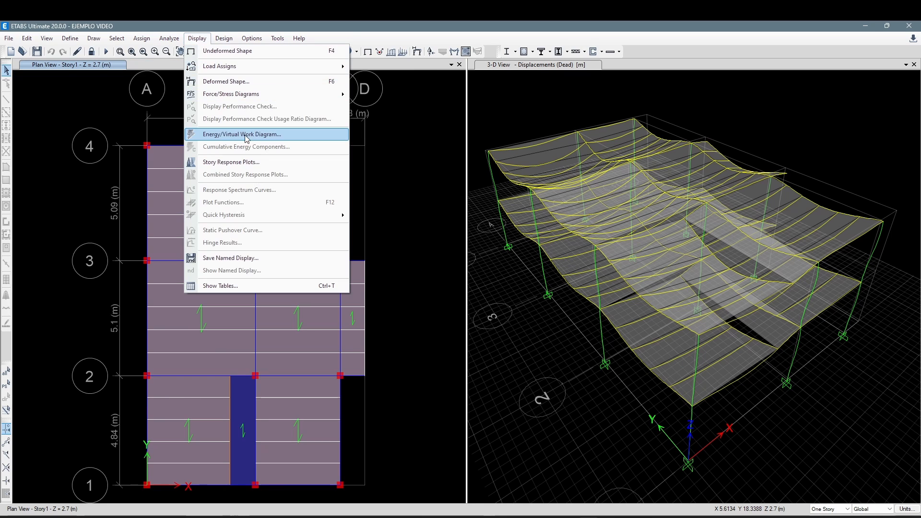
left_click(258, 162)
left_click(148, 121)
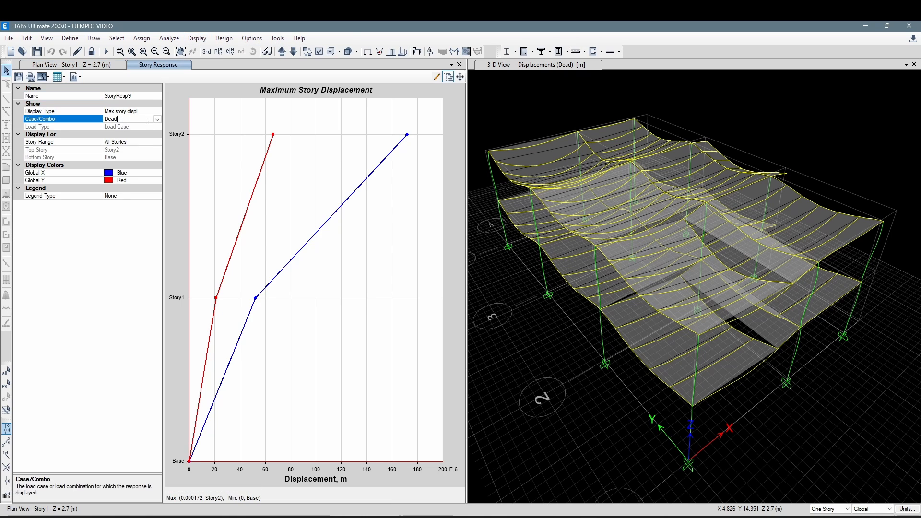
left_click(157, 119)
scroll(139, 178, "down", 2)
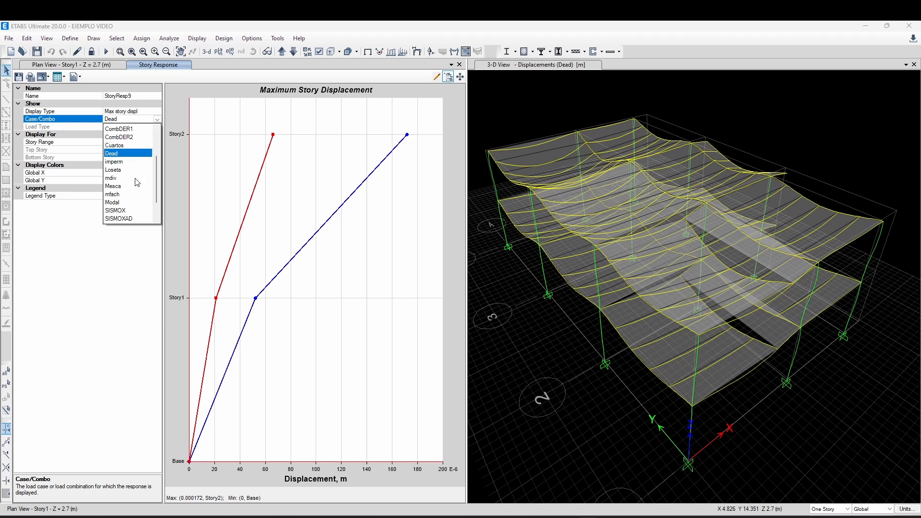
left_click(131, 211)
left_click(149, 113)
left_click(157, 111)
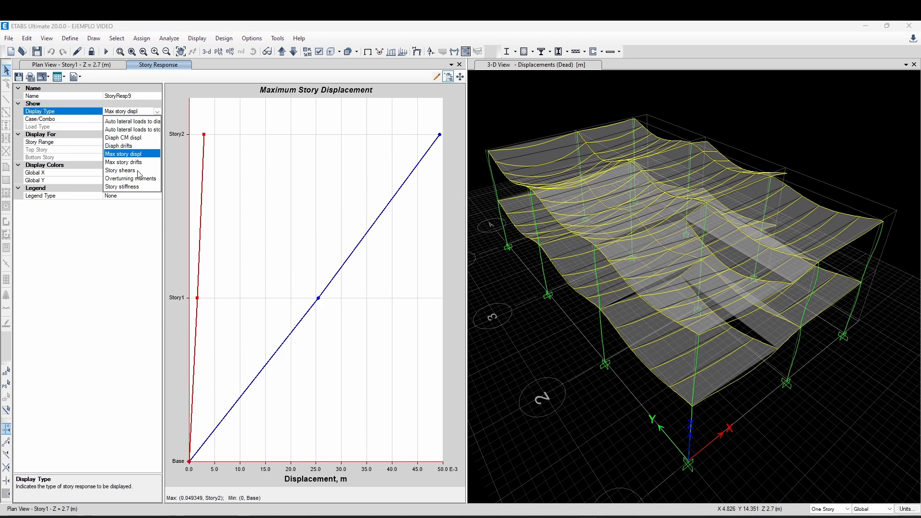
left_click(136, 163)
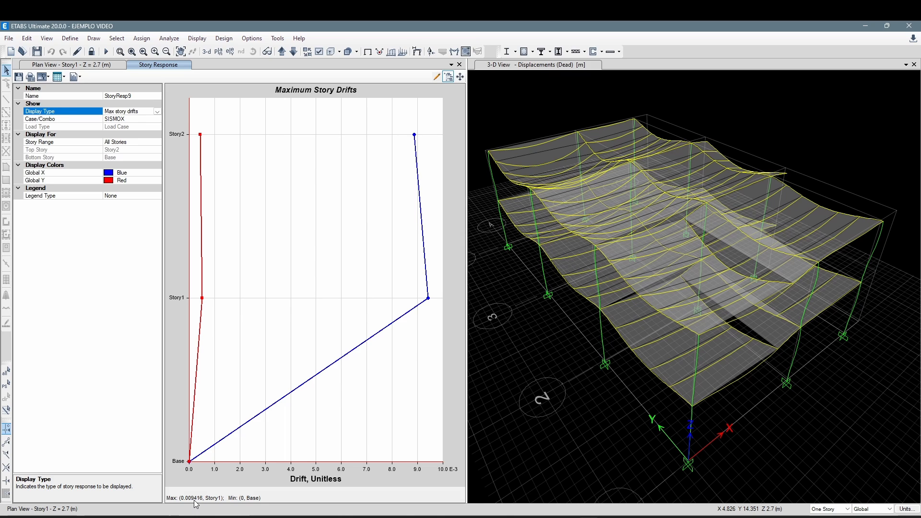
Compare the maximum story drifts by switching the plot to SISMOY and back to SISMOX.
left_click(137, 119)
left_click(157, 119)
left_click(120, 188)
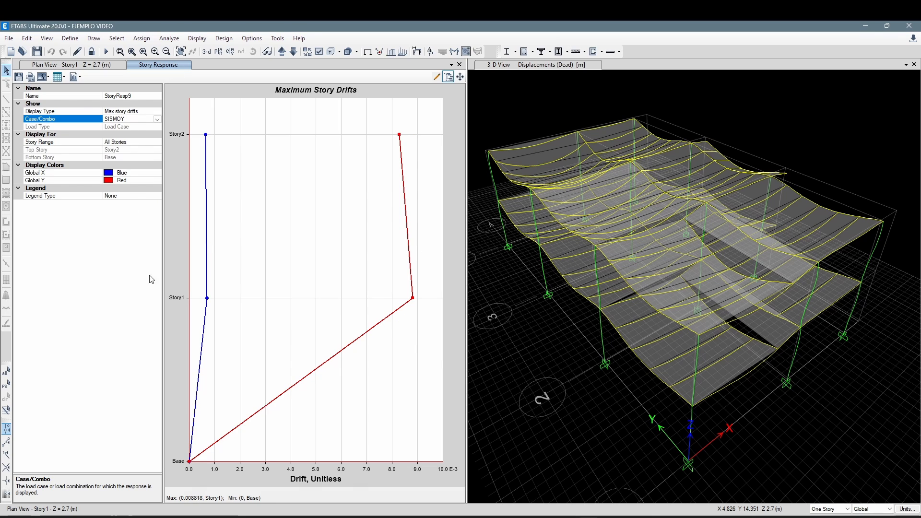
left_click(157, 119)
left_click(135, 207)
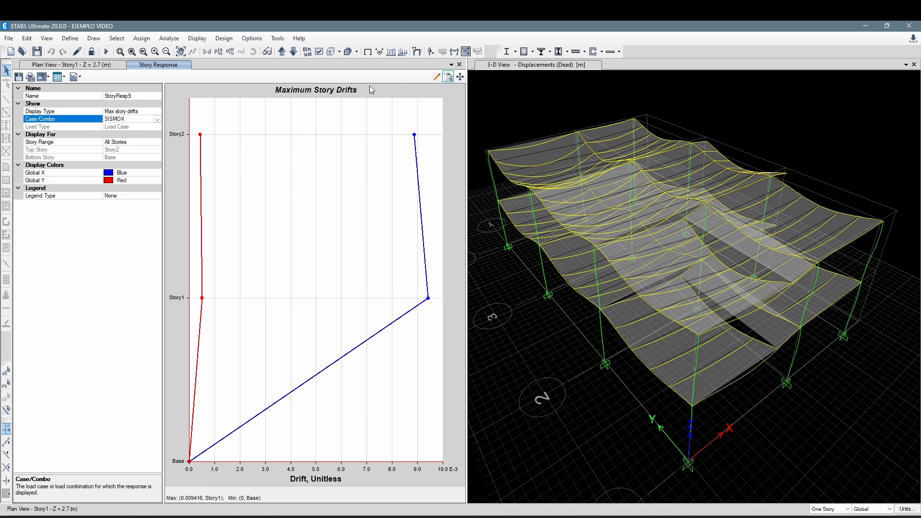
Close the story drift plot and unlock the model, accepting the deletion of its analysis results.
left_click(460, 64)
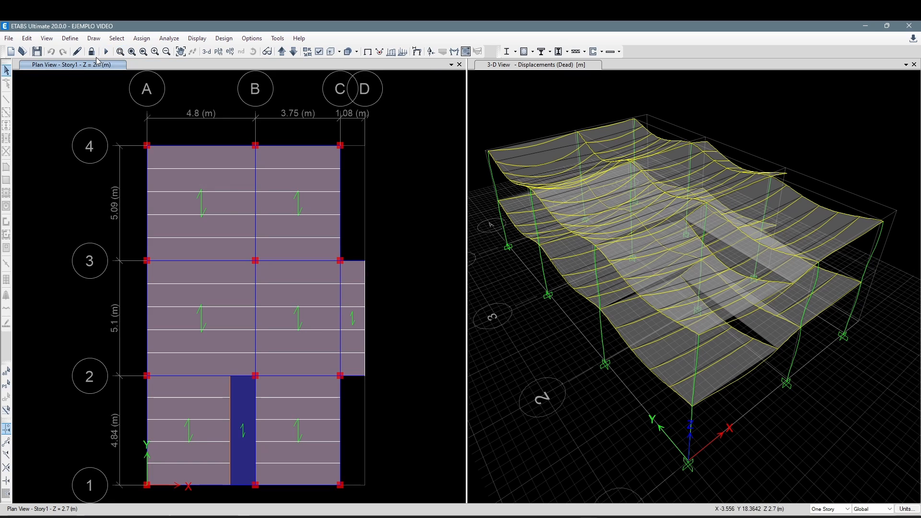
left_click(92, 51)
left_click(474, 309)
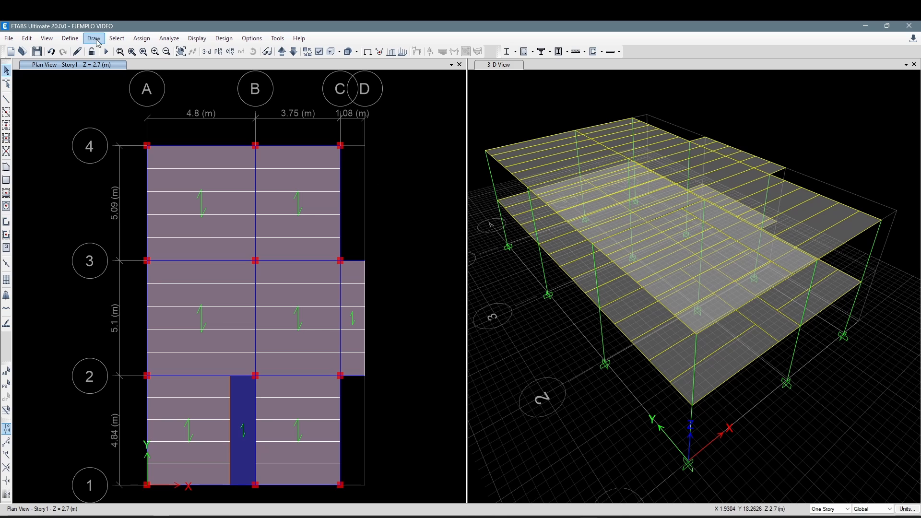
Set the VG30X40 frame section's depth to 0.4 m, keeping the width at 0.3 m, and rerun the analysis.
left_click(141, 38)
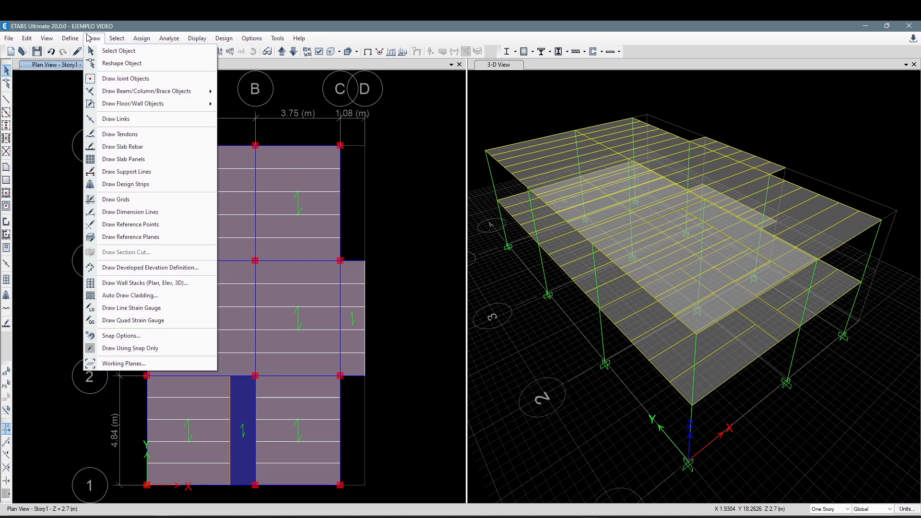
mouse_move(125, 69)
left_click(213, 72)
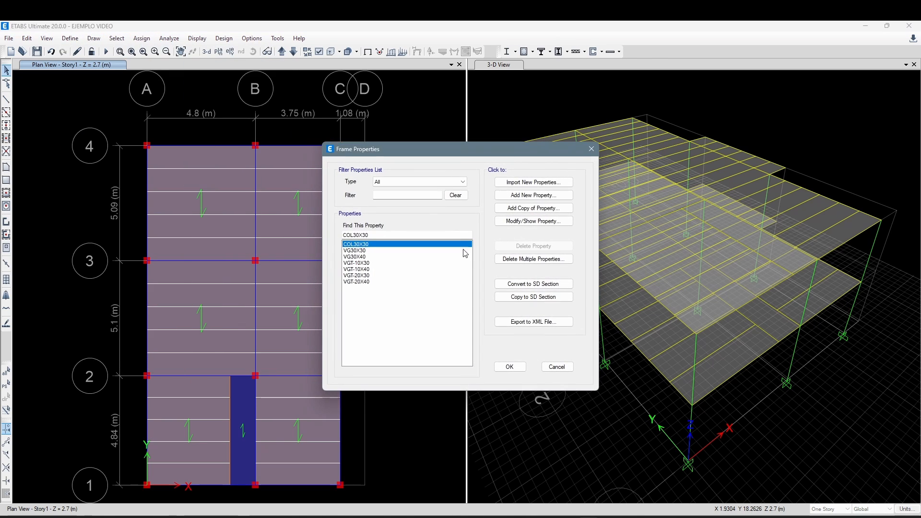
left_click(370, 258)
left_click(527, 221)
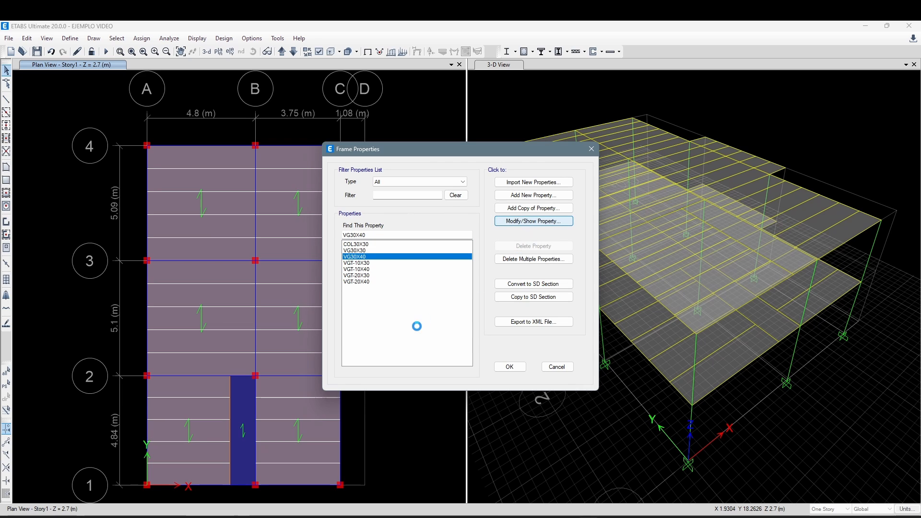
left_click(463, 303)
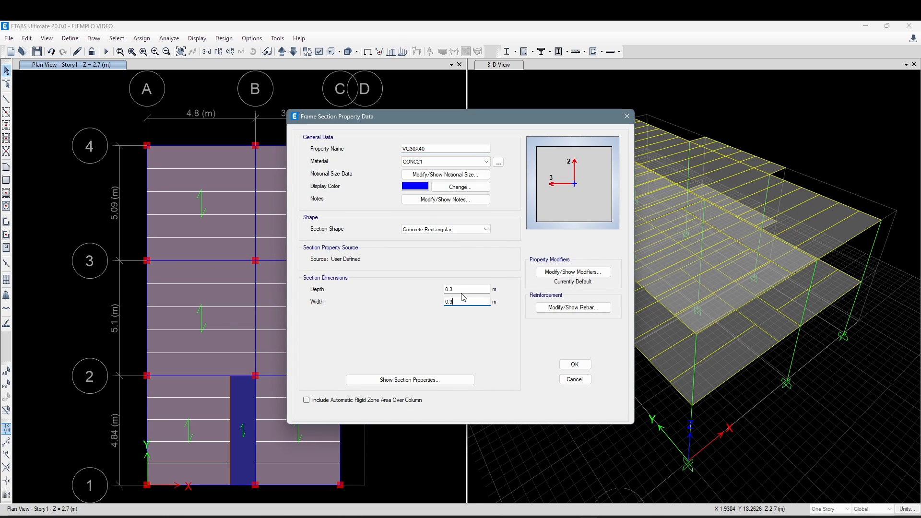
left_click(463, 291)
left_click(463, 302)
left_click(462, 292)
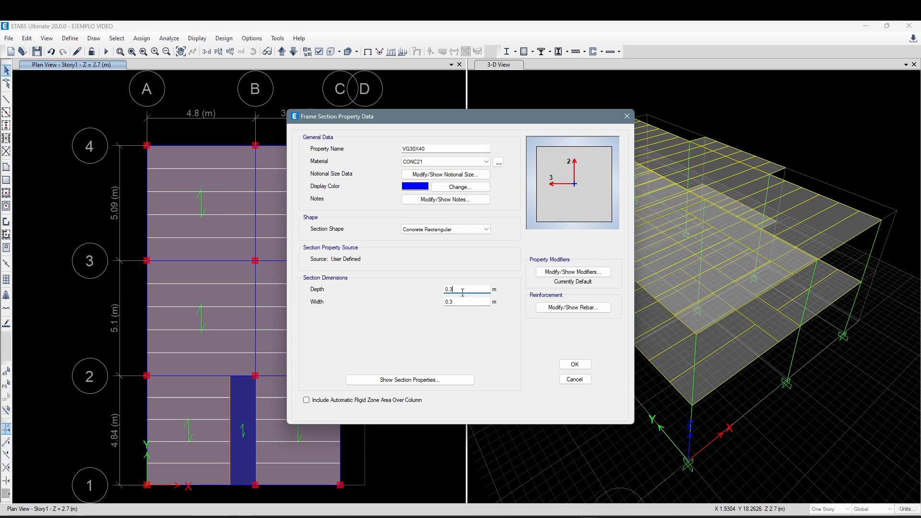
key("BackSpace")
type("4")
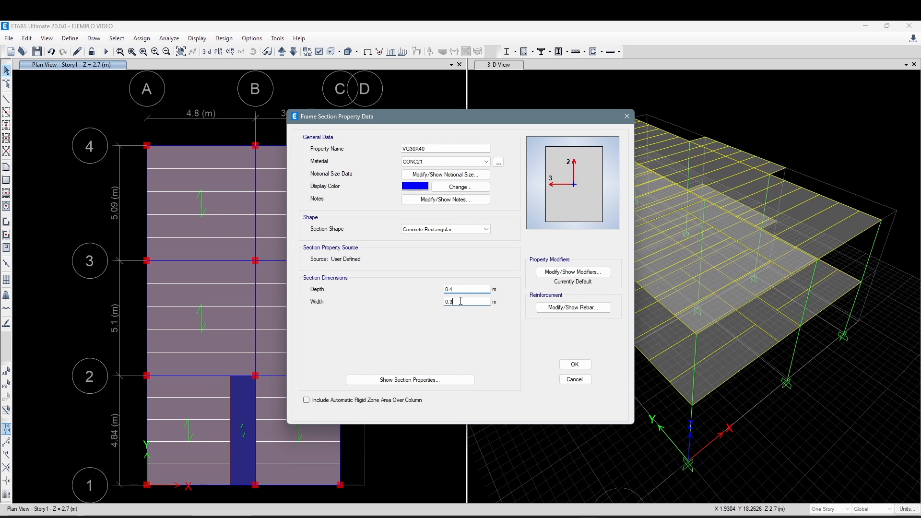
left_click(455, 301)
left_click(571, 365)
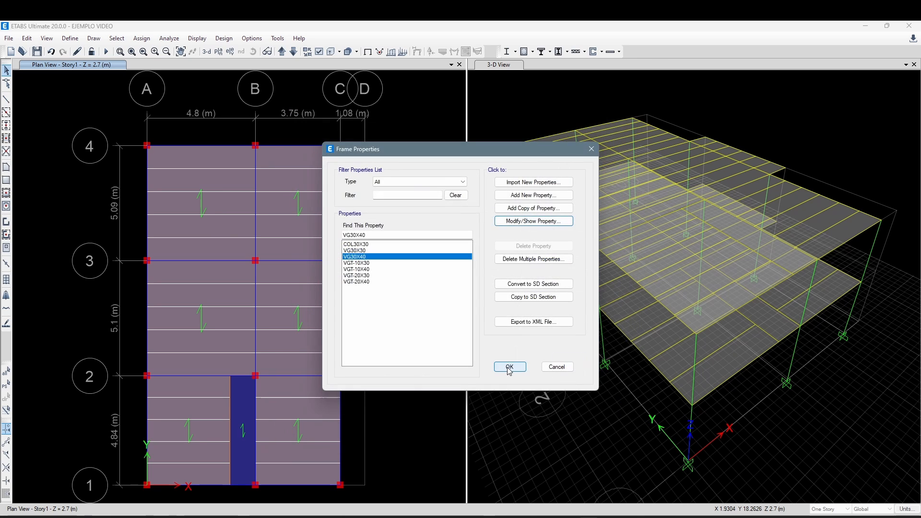
left_click(509, 367)
left_click(105, 52)
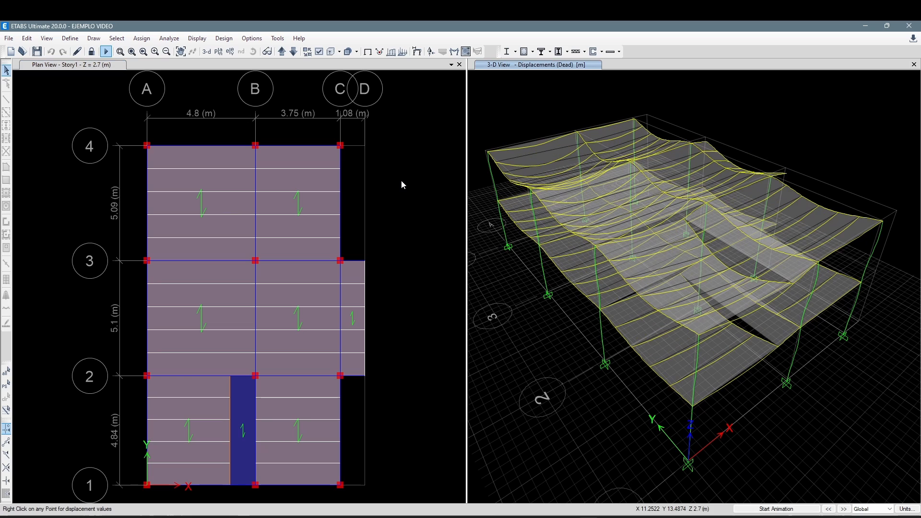
Plot the maximum story drifts for SISMOX in a new story response plot and close the plot after checking it.
left_click(194, 39)
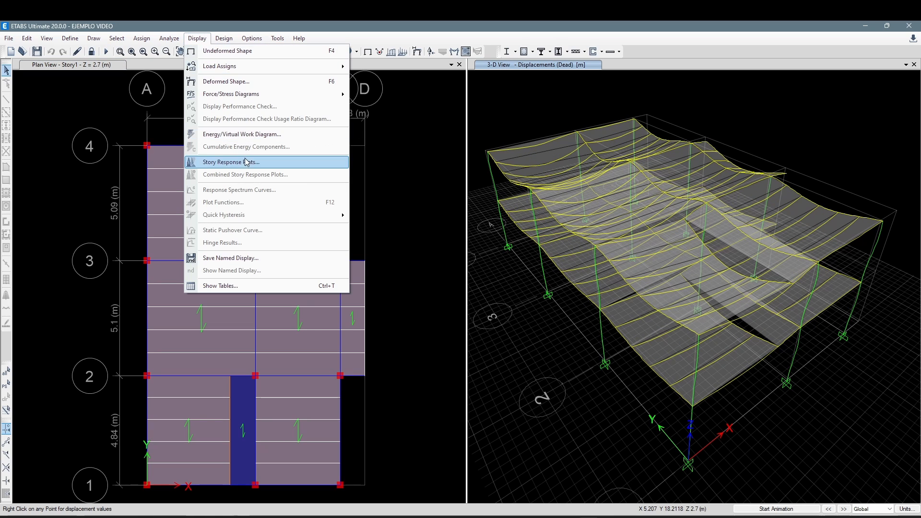
left_click(230, 163)
left_click(152, 119)
left_click(157, 119)
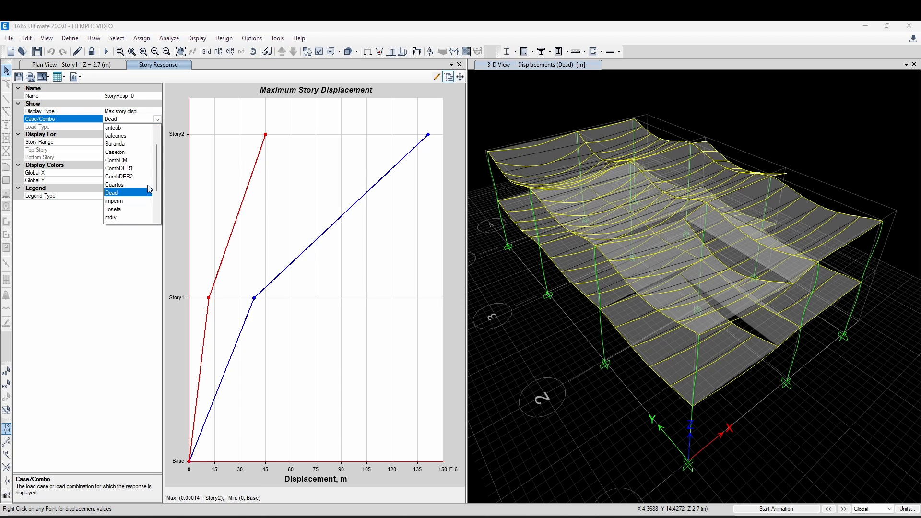
scroll(130, 216, "down", 2)
left_click(131, 211)
left_click(141, 112)
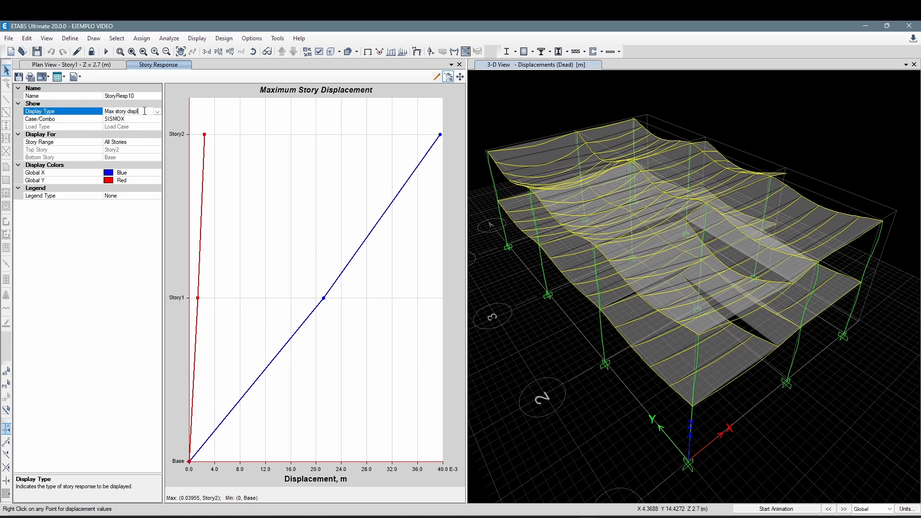
left_click(157, 111)
left_click(141, 163)
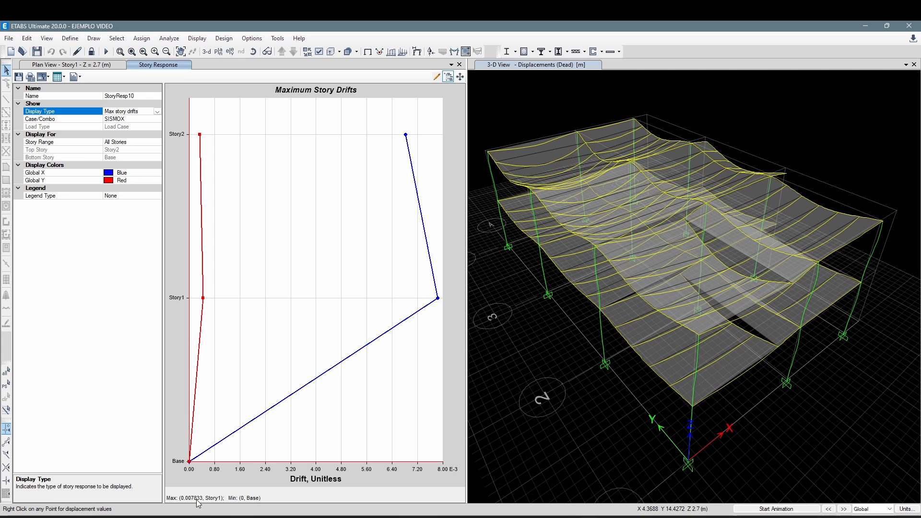
left_click(460, 64)
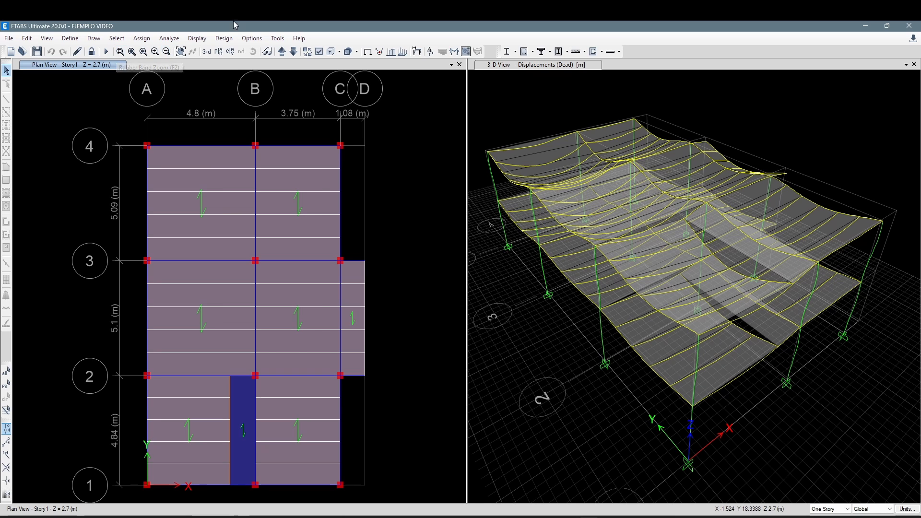
Review the property data of the CONC21 material and leave the material definitions without changes.
left_click(70, 37)
left_click(96, 55)
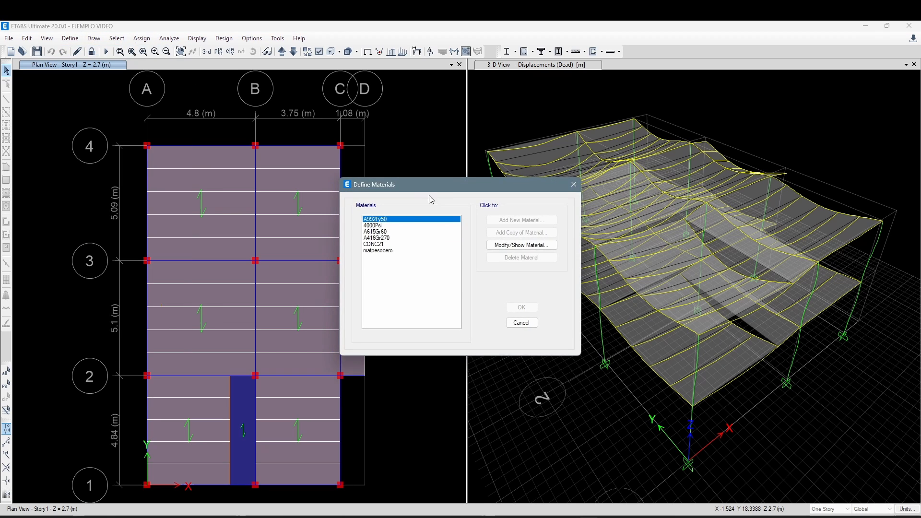
left_click(383, 244)
left_click(512, 245)
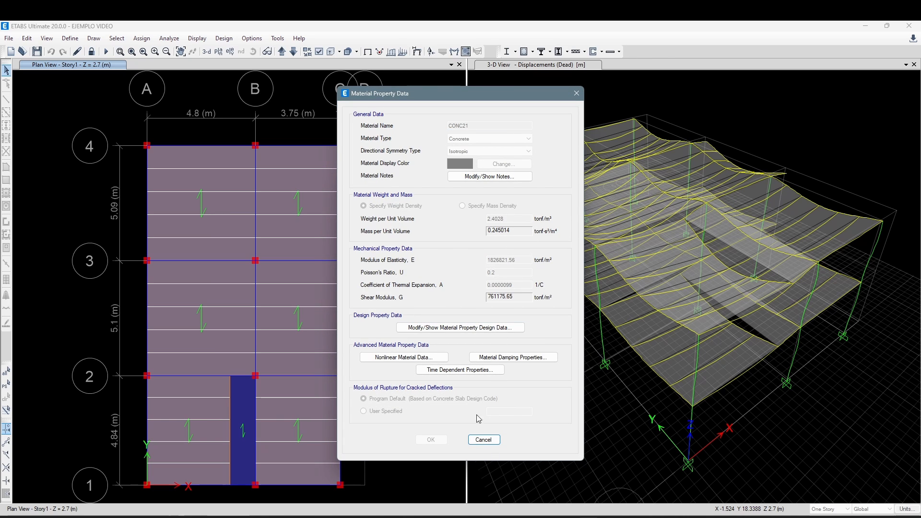
left_click(482, 439)
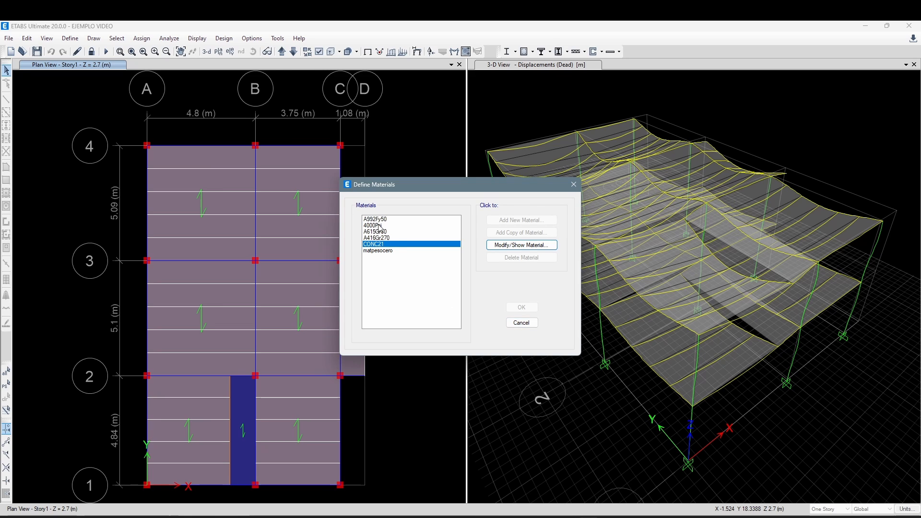
left_click(528, 322)
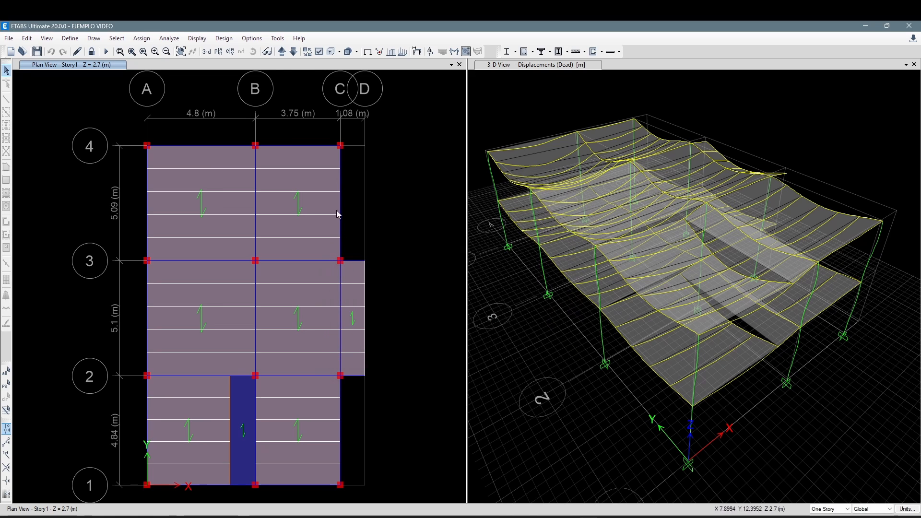
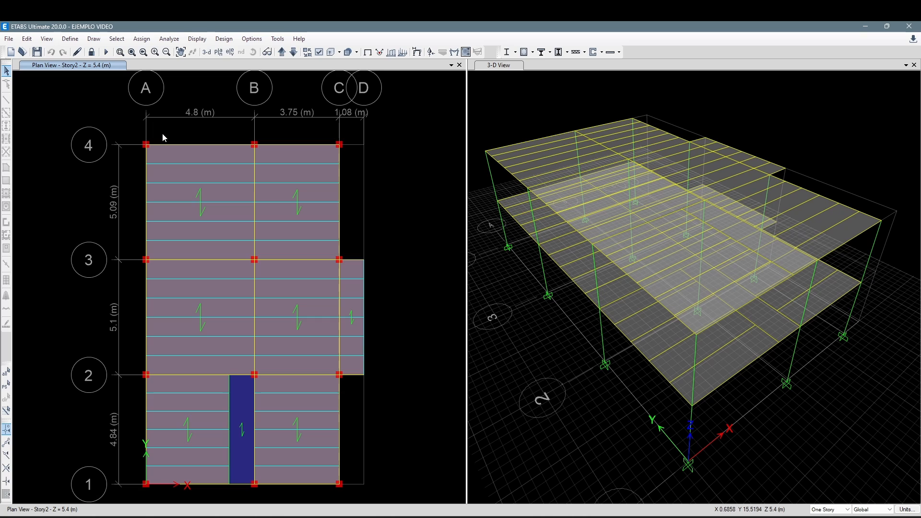
Select the four Story2 corner joints at grid intersections A-4, C-4, A-1 and C-1.
left_click(146, 144)
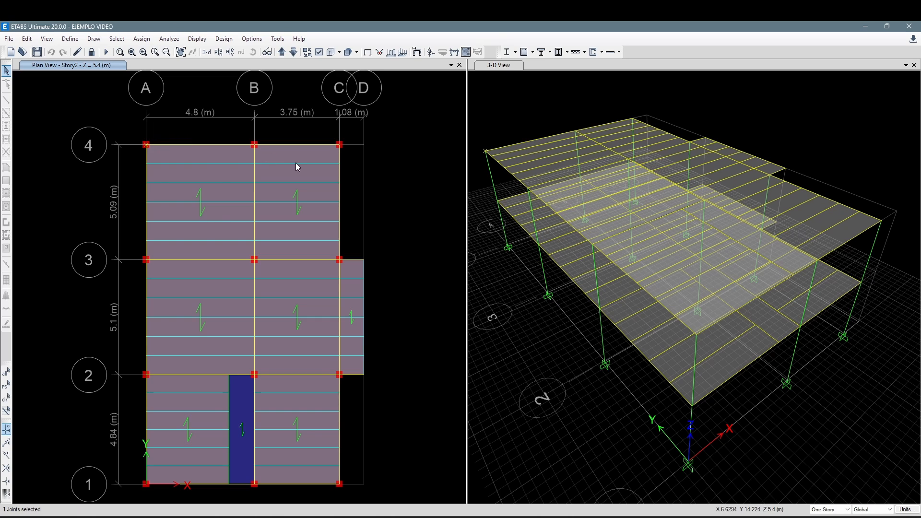
left_click(341, 146)
left_click(147, 484)
left_click(339, 484)
Choose only the Joint Displacements table from the joint output analysis results for display.
left_click(197, 39)
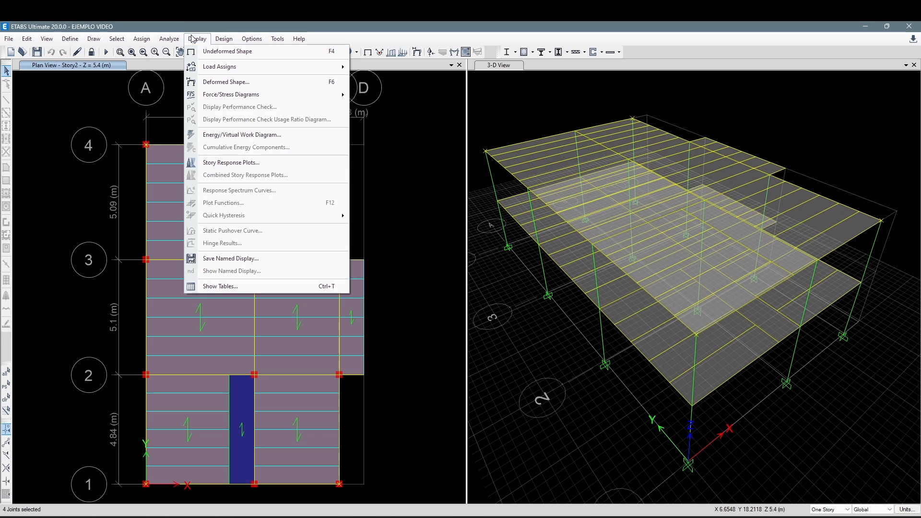
left_click(258, 287)
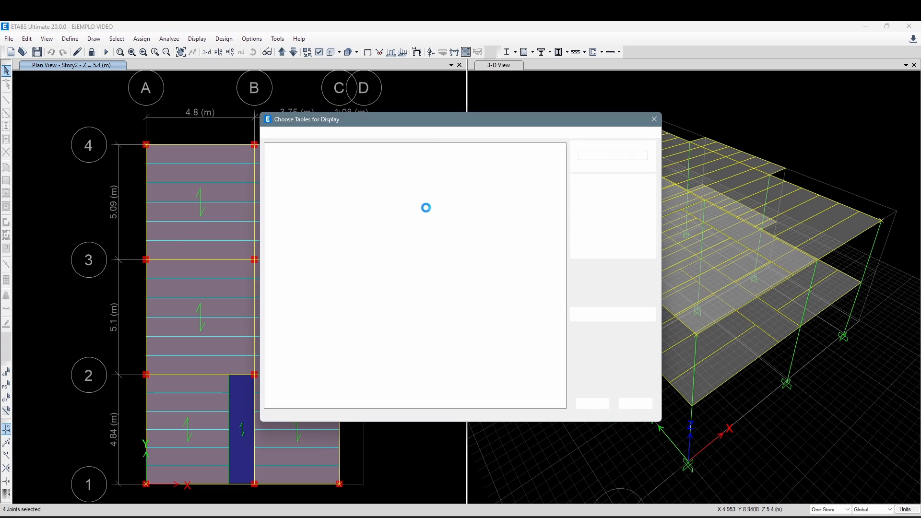
left_click(284, 255)
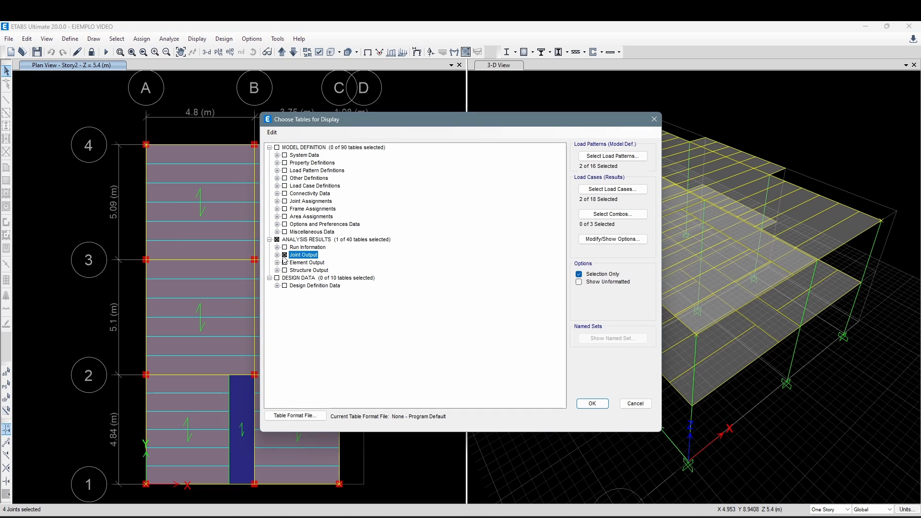
left_click(285, 255)
left_click(278, 255)
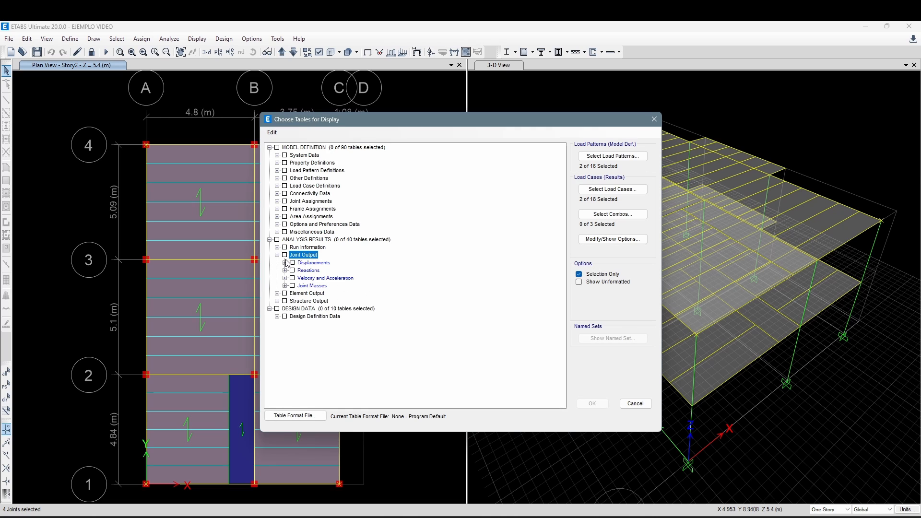
left_click(285, 263)
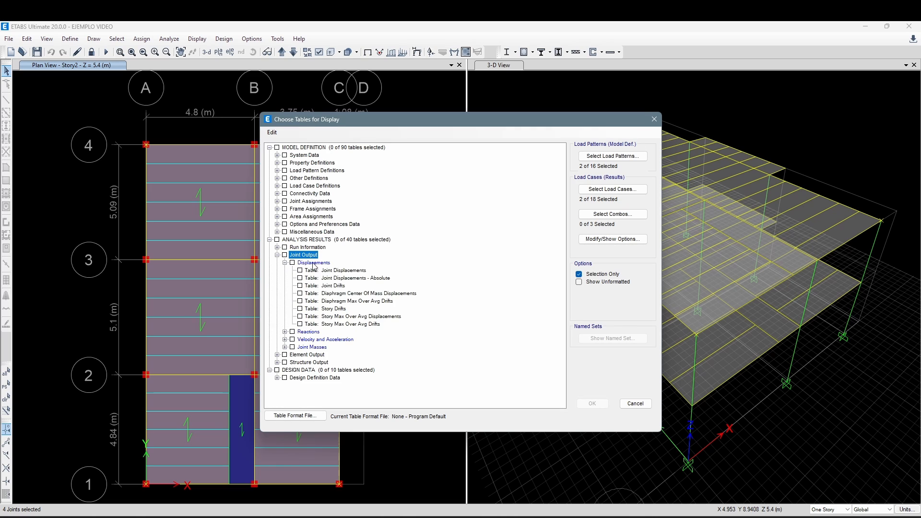
left_click(301, 271)
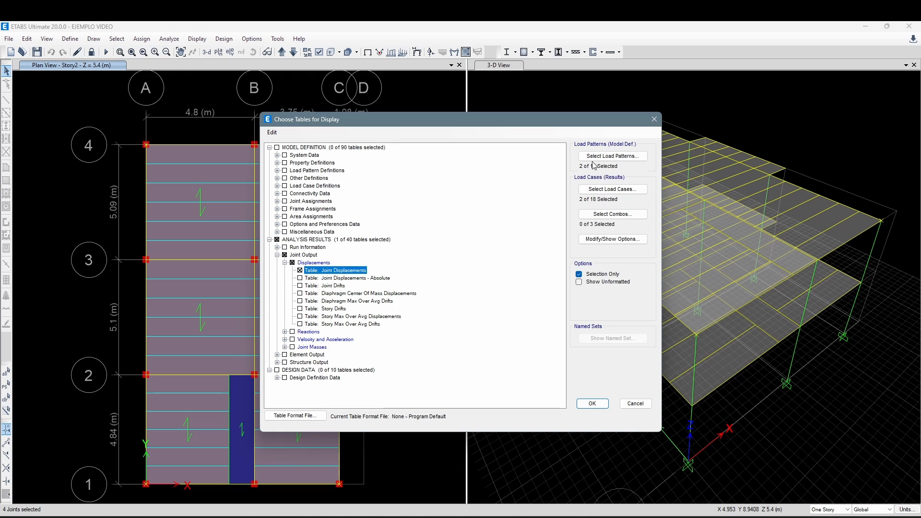
Limit the table results to the SISMOX and SISMOY load cases and show the Joint Displacements table.
left_click(604, 188)
left_click(388, 273)
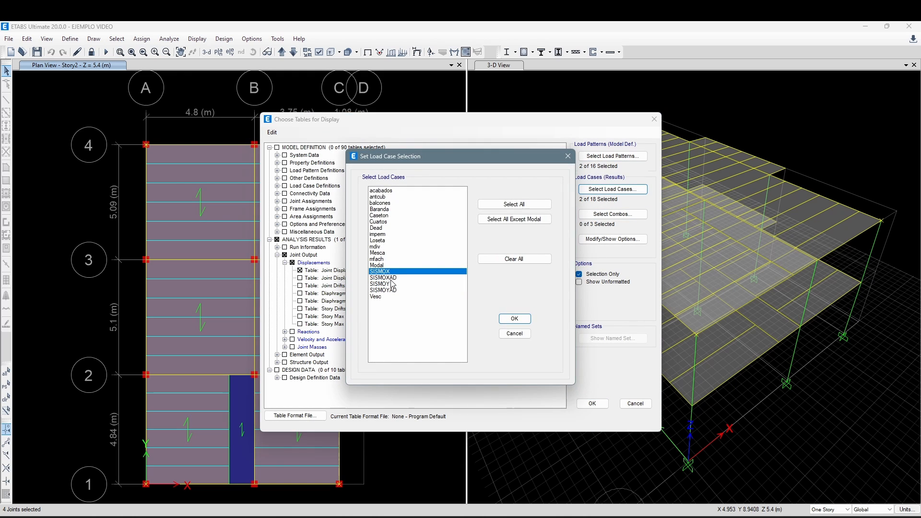
left_click(391, 284, "ctrl")
left_click(514, 319)
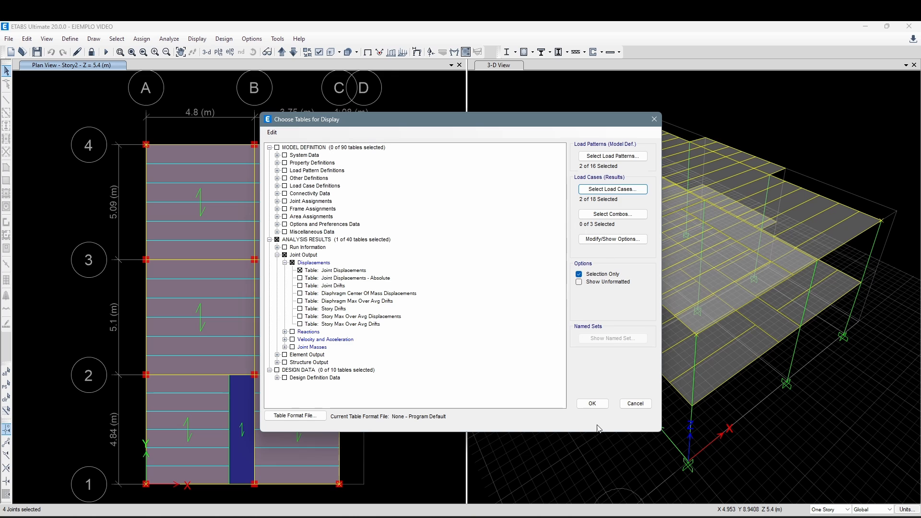
left_click(595, 405)
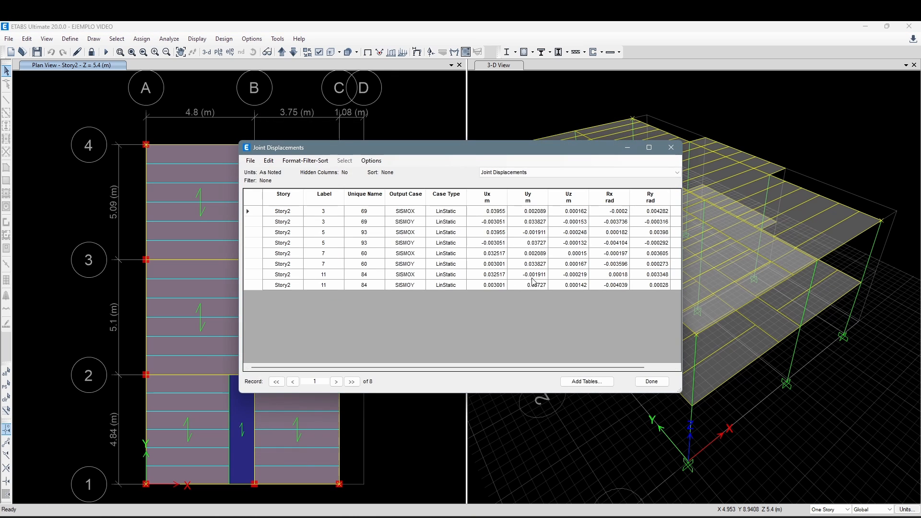
Export the Joint Displacements table to Excel and switch to the Libro4 workbook containing it.
left_click(250, 161)
mouse_move(336, 172)
left_click(424, 172)
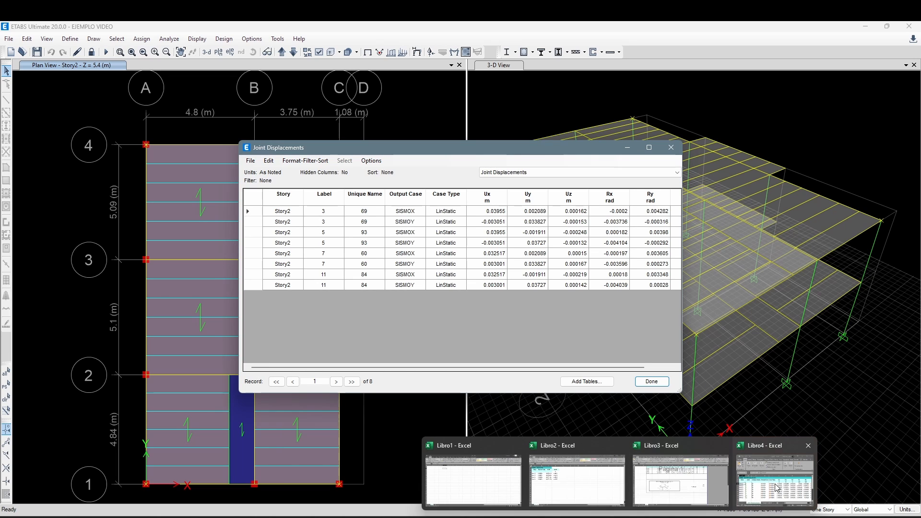
left_click(763, 475)
left_click(349, 268)
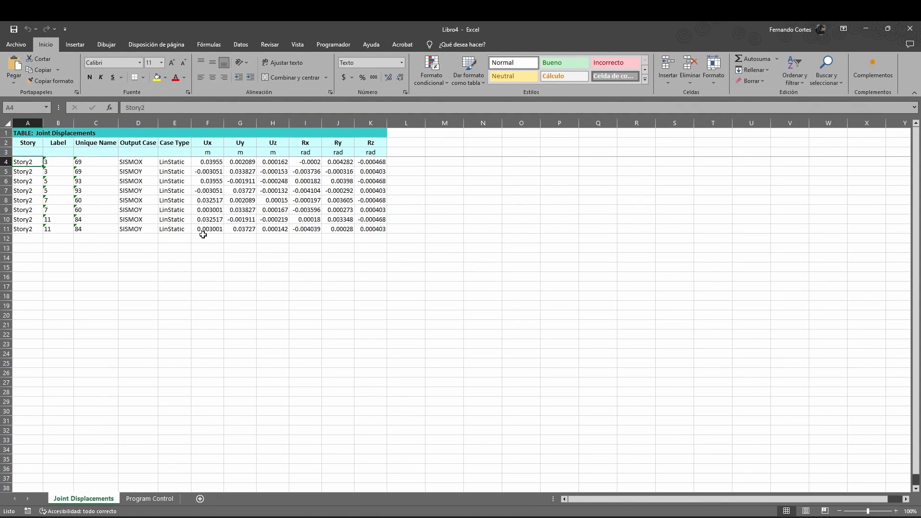
Delete the Uz, Rx, Ry and Rz columns from the Joint Displacements sheet.
scroll(203, 234, "up", 7, "ctrl")
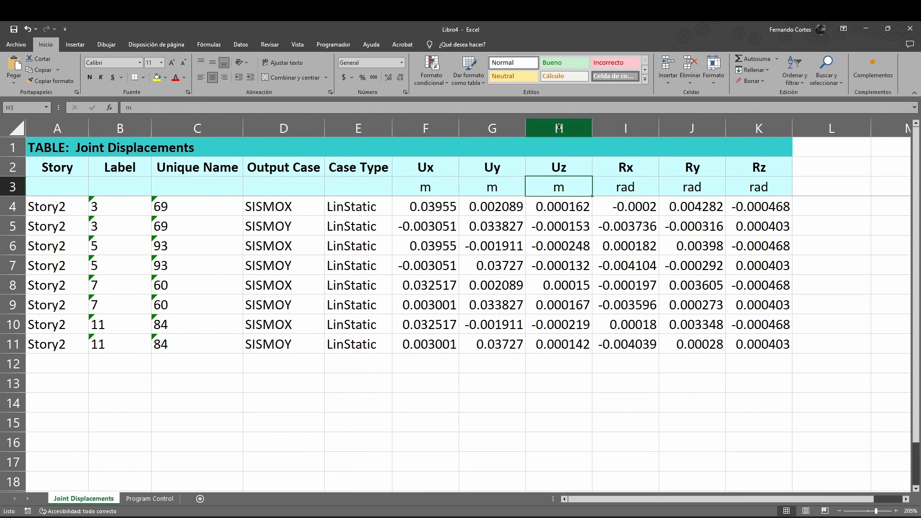
left_click_drag(559, 128, 768, 131)
left_click(691, 226)
left_click_drag(559, 128, 758, 128)
right_click(621, 290)
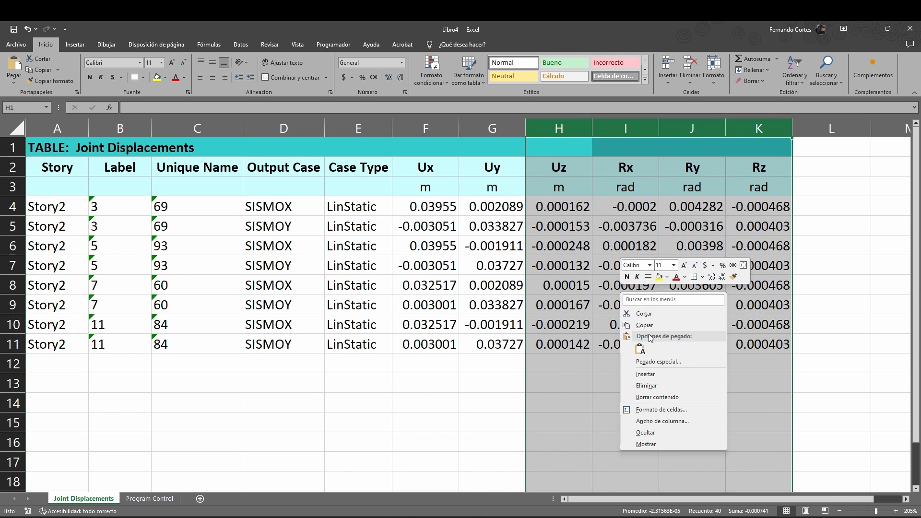
left_click(667, 384)
left_click_drag(427, 206, 494, 344)
left_click_drag(427, 344, 494, 349)
left_click(479, 419)
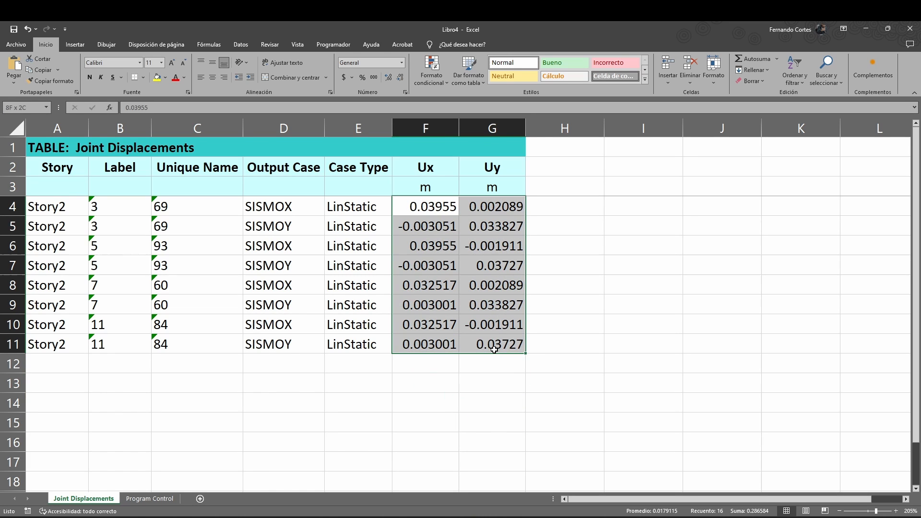
left_click(546, 387)
Delete the Unique Name column from the Joint Displacements sheet.
left_click(201, 130)
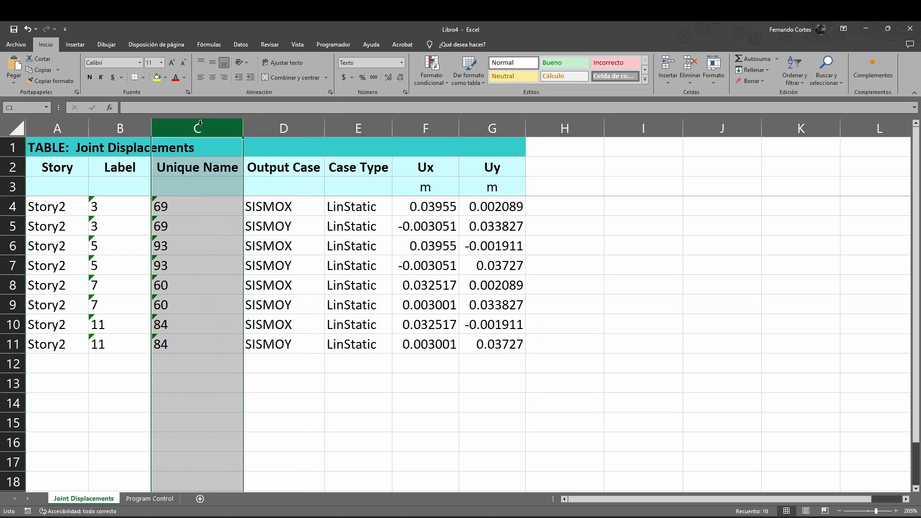
right_click(201, 127)
left_click(237, 223)
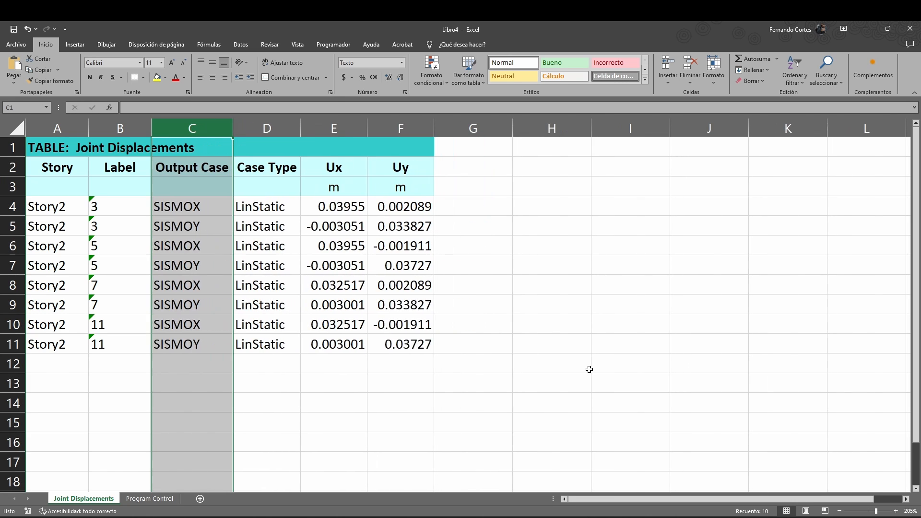
Examine the joint labels and the seismic load cases listed in the Label and Output Case columns.
left_click(588, 367)
left_click(135, 168)
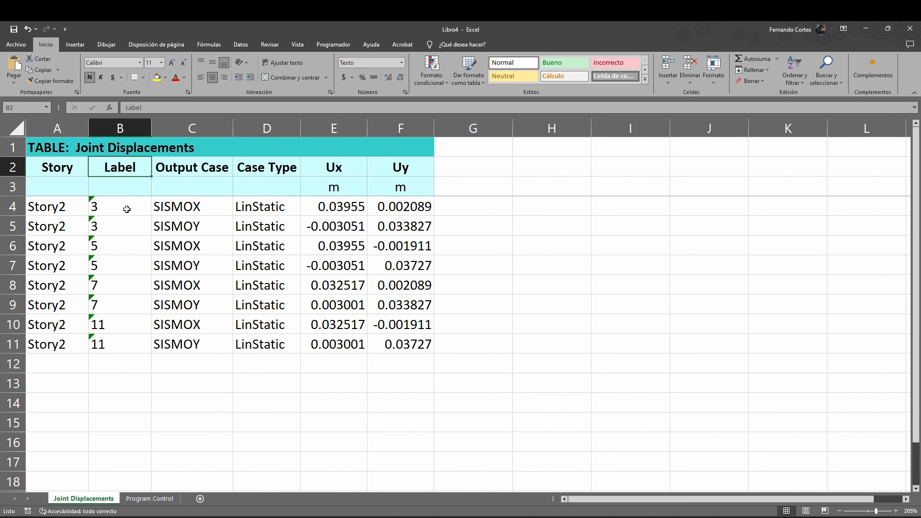
left_click_drag(126, 209, 122, 335)
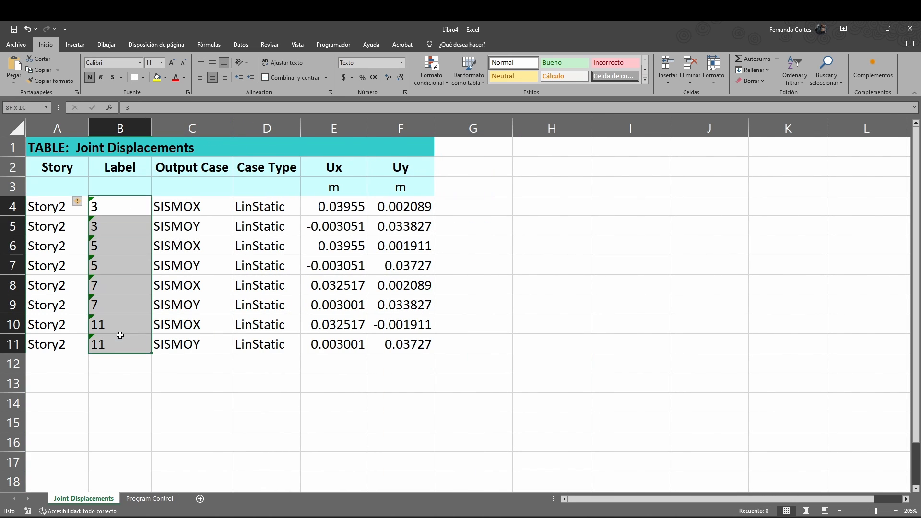
left_click(114, 208)
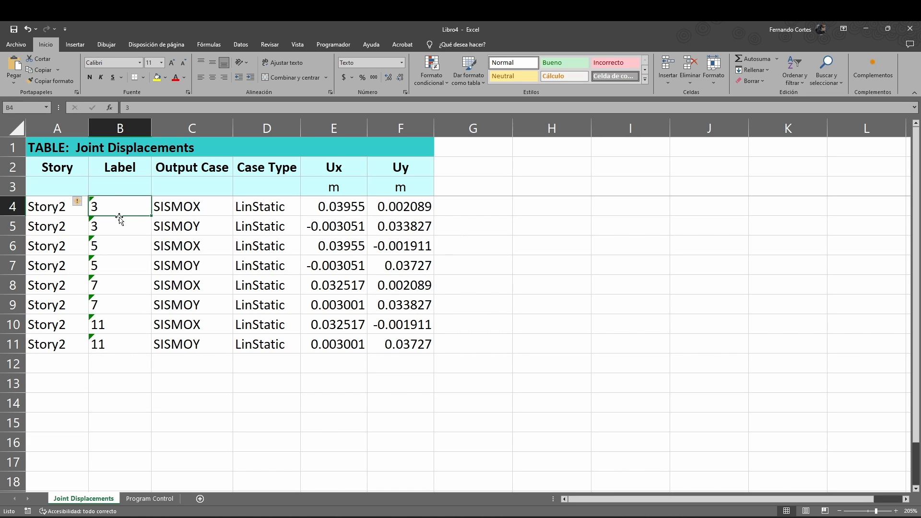
left_click(118, 226)
left_click(118, 246)
left_click(119, 266)
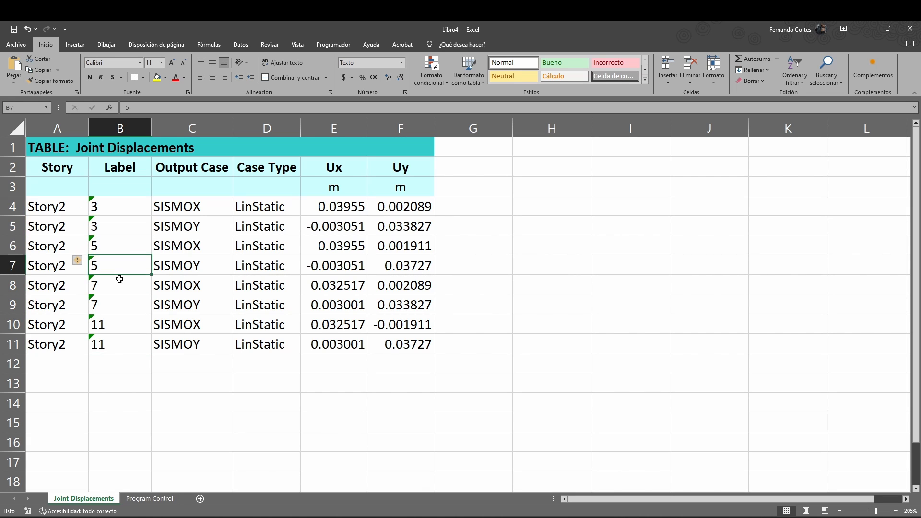
left_click(119, 285)
left_click(119, 305)
left_click(119, 325)
left_click(127, 344)
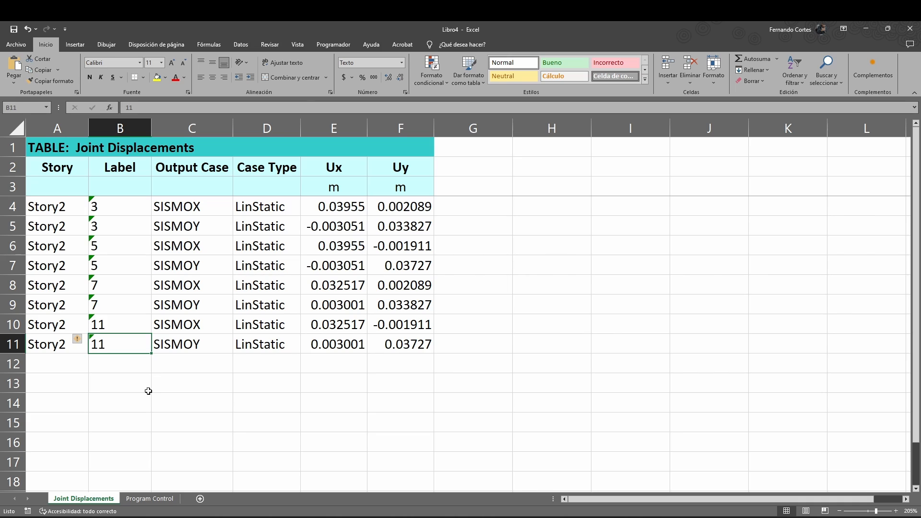
left_click(148, 391)
left_click_drag(201, 207, 204, 221)
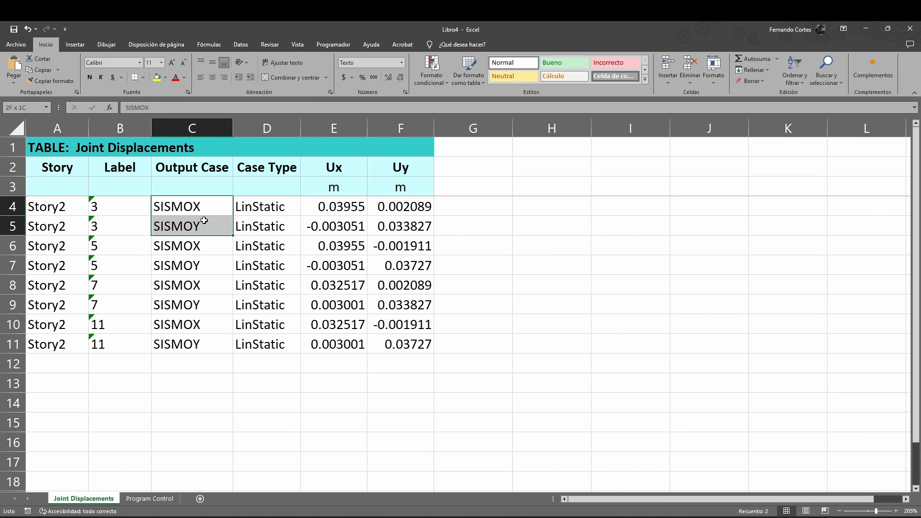
left_click(212, 211)
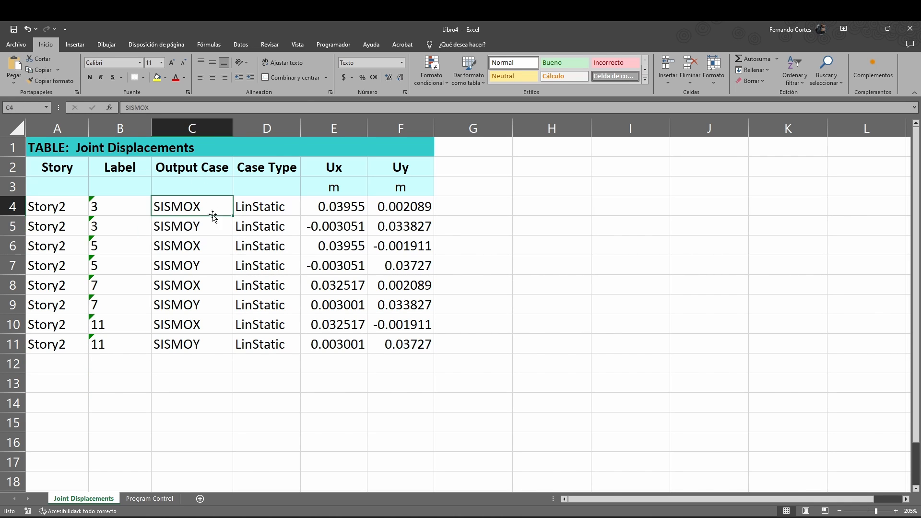
left_click(214, 225)
Delete the Case Type column from the Joint Displacements sheet.
left_click(272, 210)
left_click(271, 128)
right_click(272, 128)
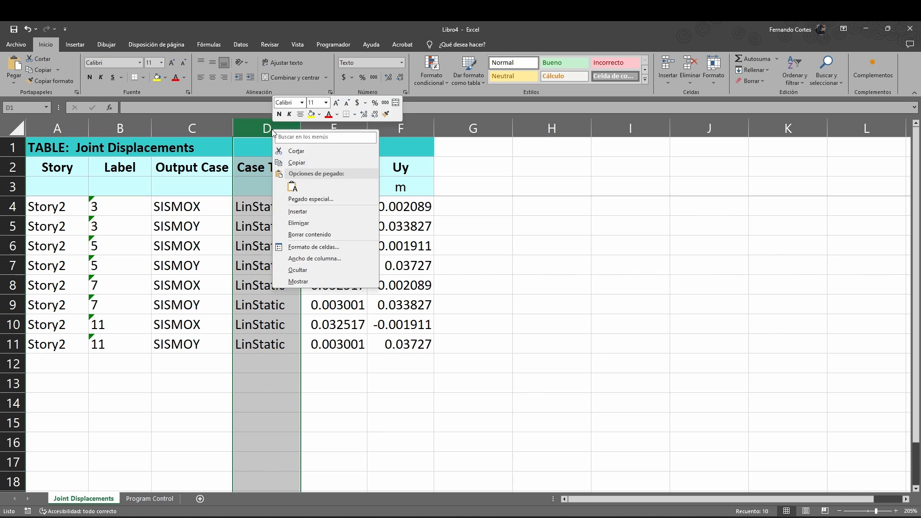
left_click(309, 223)
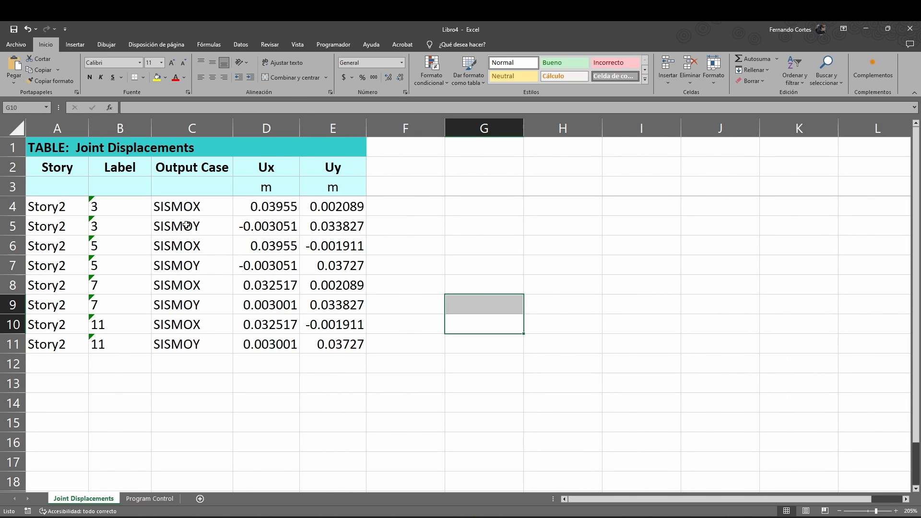
Convert the joint labels in B4:B11 from text to numbers.
left_click(120, 204)
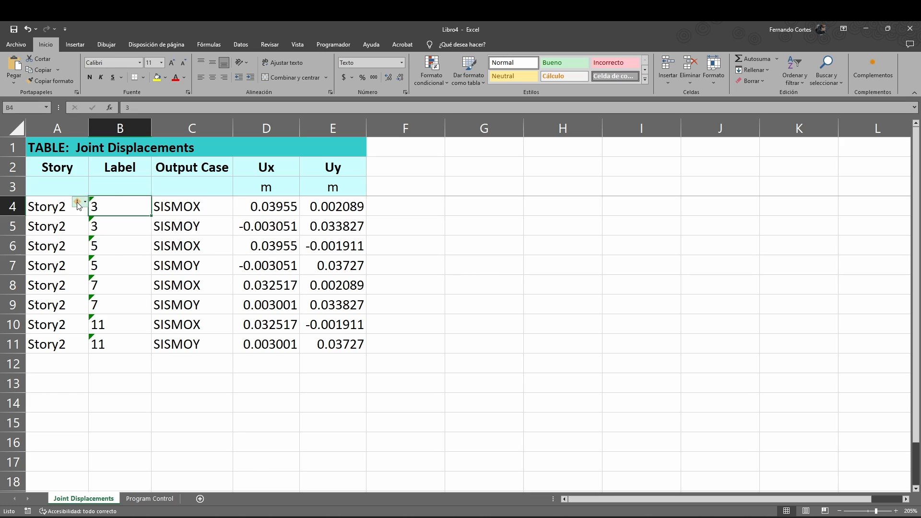
left_click_drag(117, 203, 123, 343)
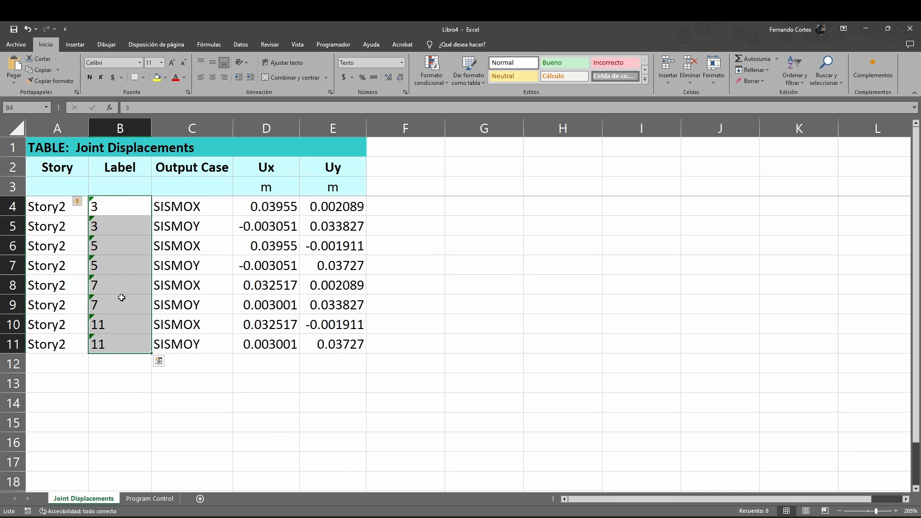
left_click(84, 203)
left_click(87, 206)
left_click(82, 202)
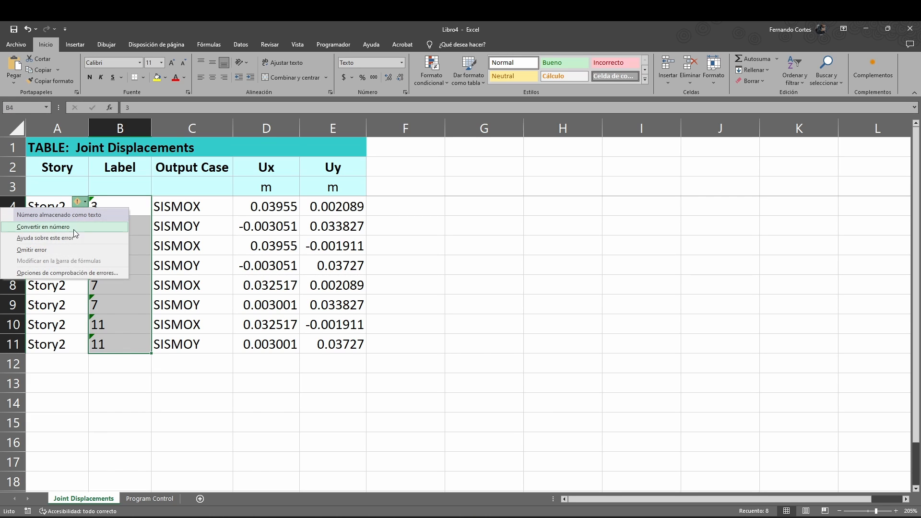
left_click(71, 229)
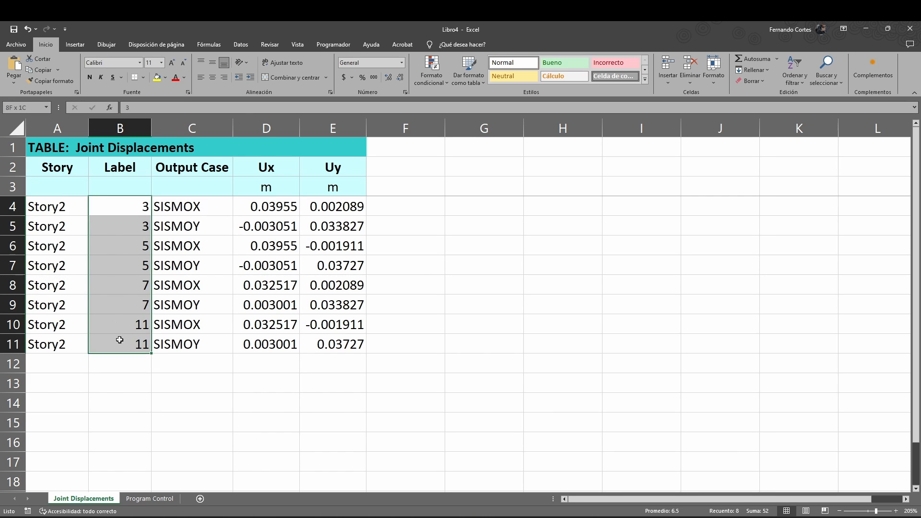
Review how the output cases alternate between joints, comparing the SISMOX rows with the last SISMOY row.
left_click(308, 395)
key("Right")
key("Right")
key("Right")
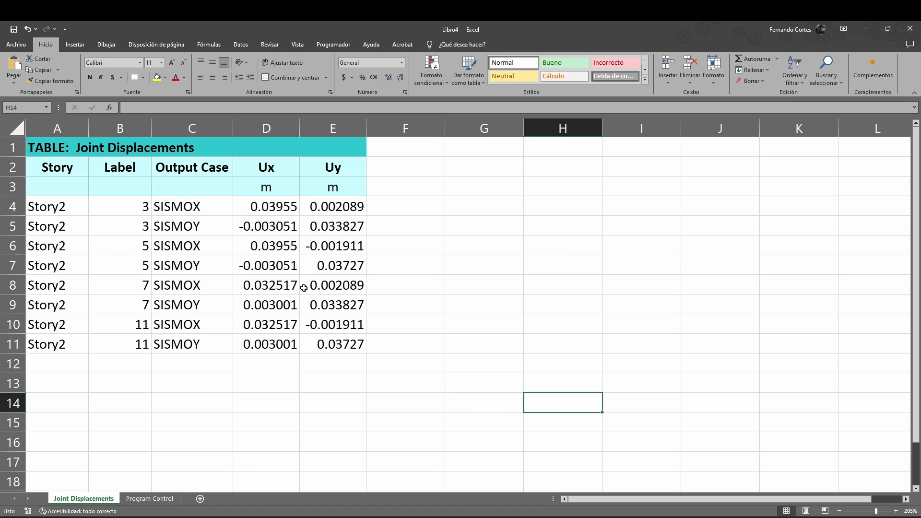
left_click(204, 214)
left_click(214, 243)
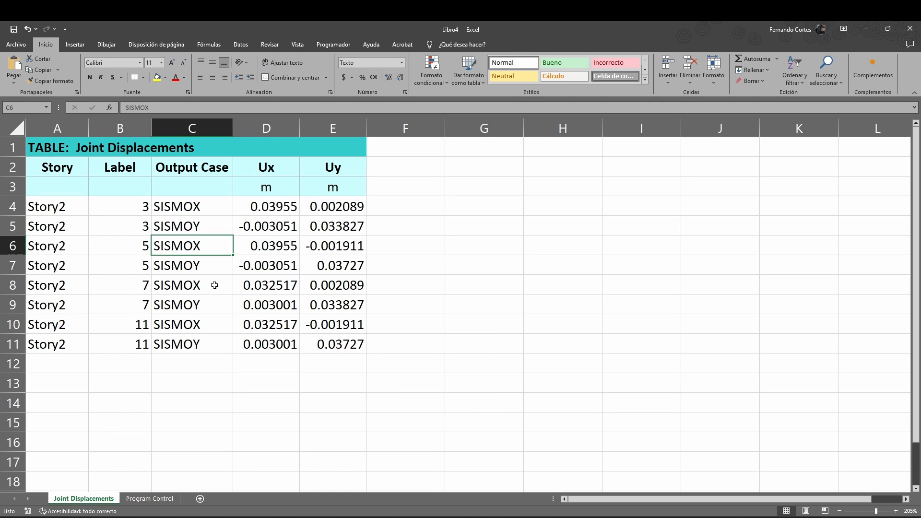
left_click(214, 286)
left_click(214, 325)
left_click(220, 343)
left_click(346, 368)
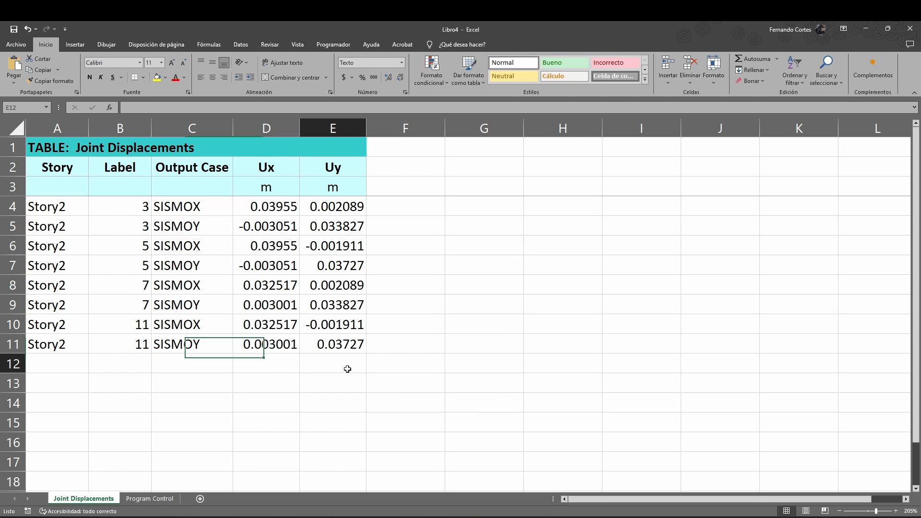
left_click(347, 390)
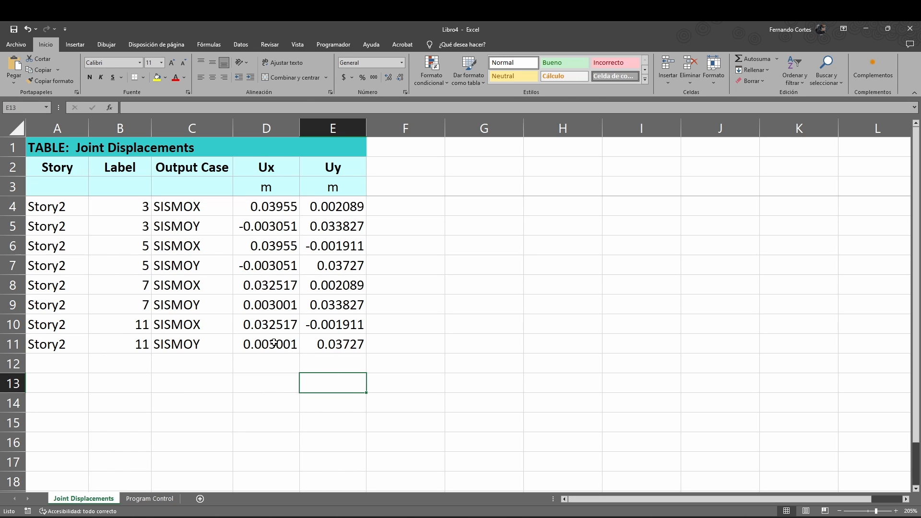
left_click(197, 212)
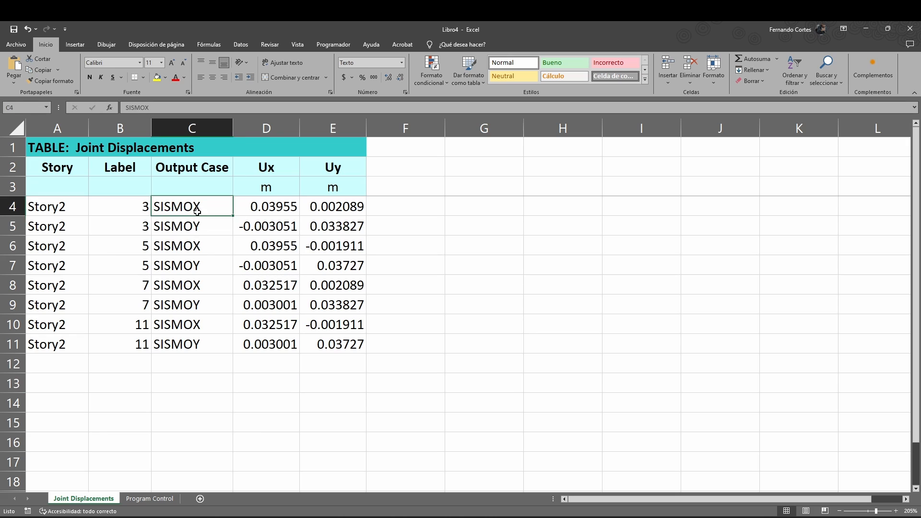
left_click(65, 170)
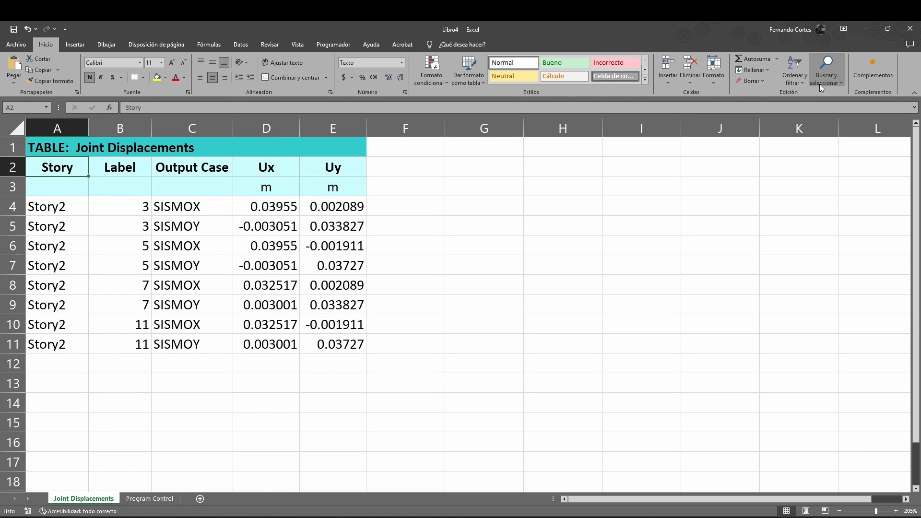
left_click(795, 72)
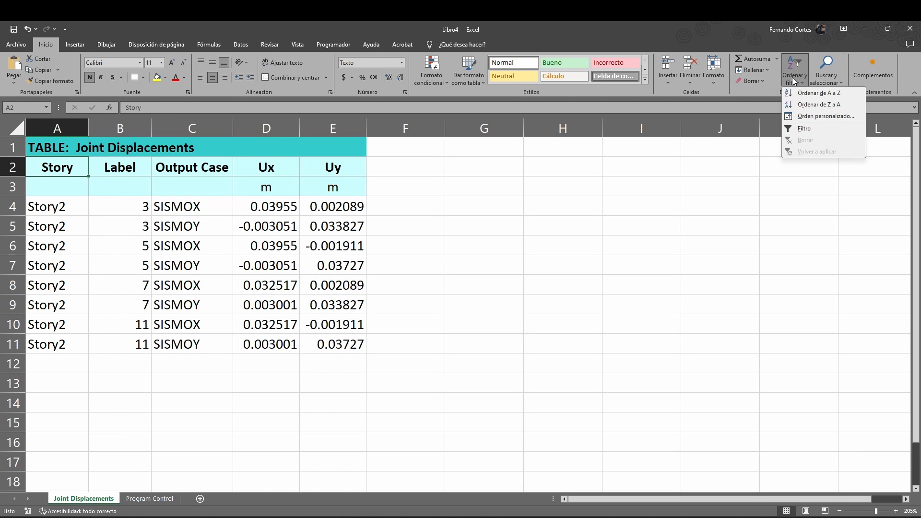
left_click(818, 115)
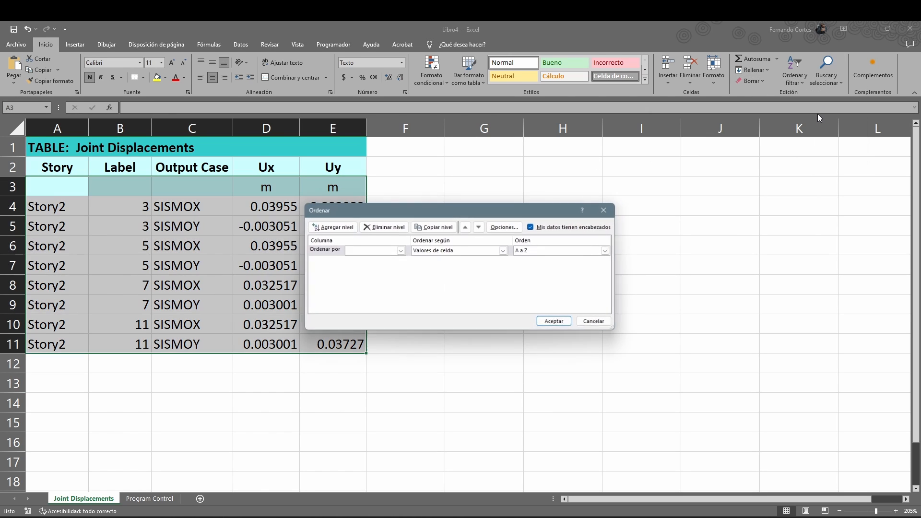
left_click(597, 322)
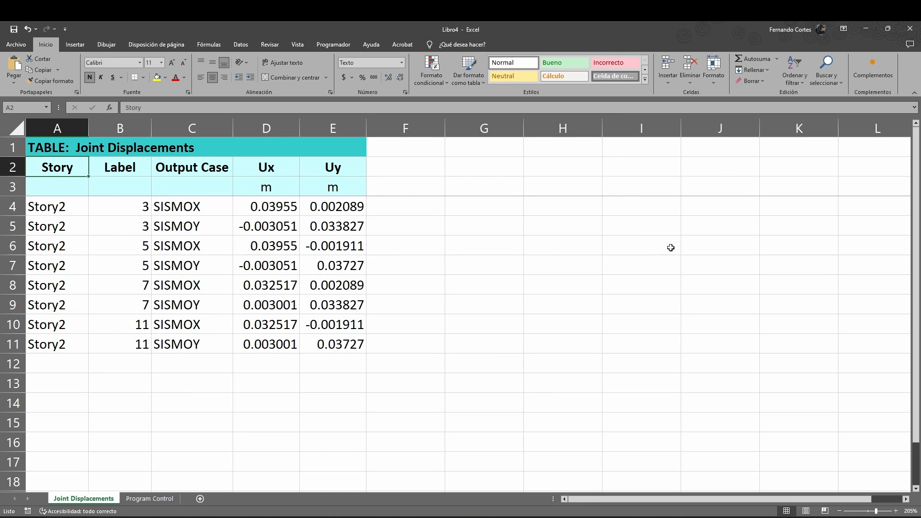
Add filters to the header row and filter Output Case to exclude SISMOY and blanks, keeping only SISMOX.
left_click(795, 72)
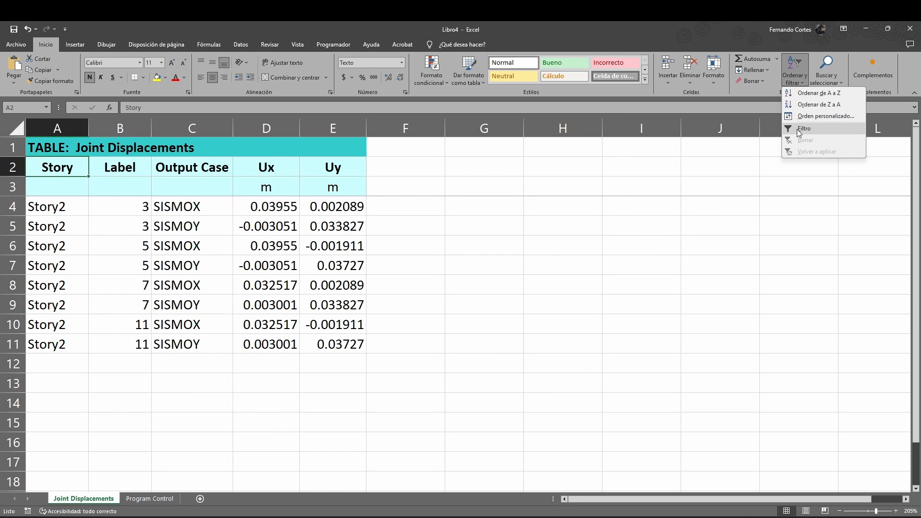
left_click(796, 130)
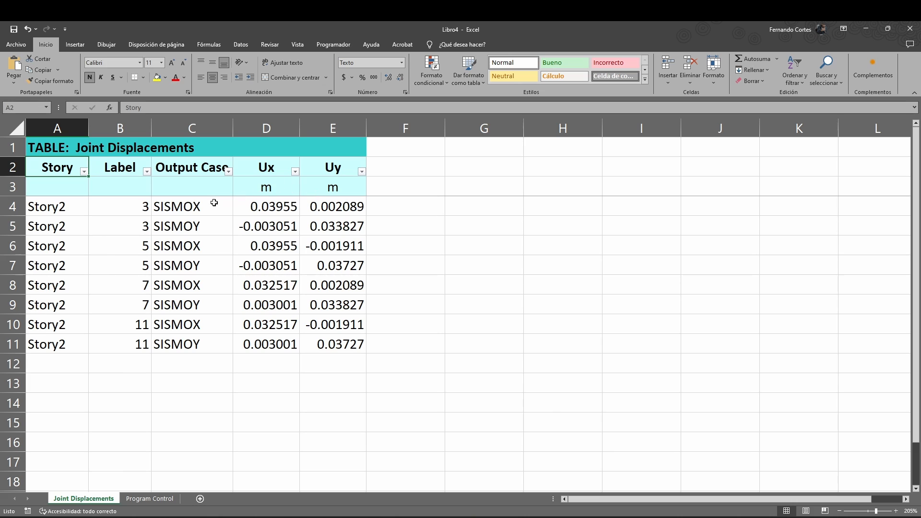
left_click(229, 171)
left_click(143, 296)
left_click(143, 305)
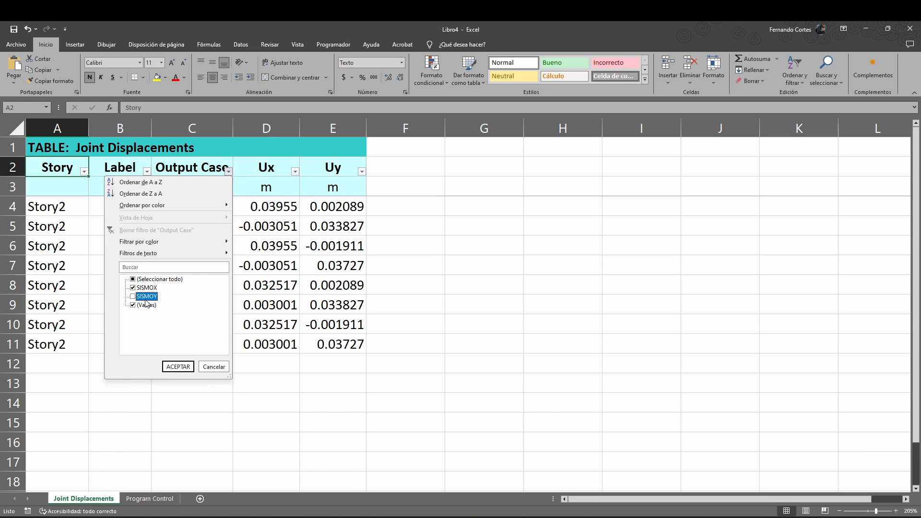
left_click(177, 366)
left_click(482, 364)
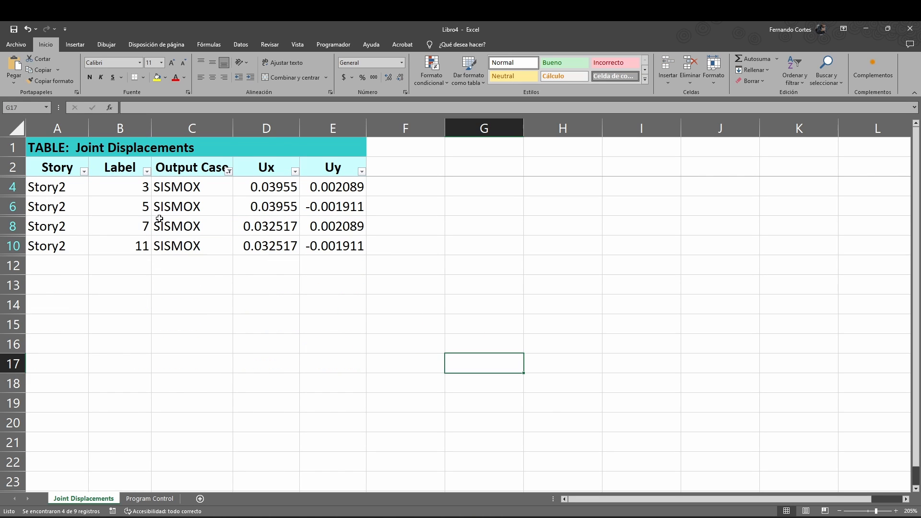
Check the filtered SISMOX rows and add a new worksheet to the workbook.
left_click_drag(130, 194, 328, 248)
left_click(315, 319)
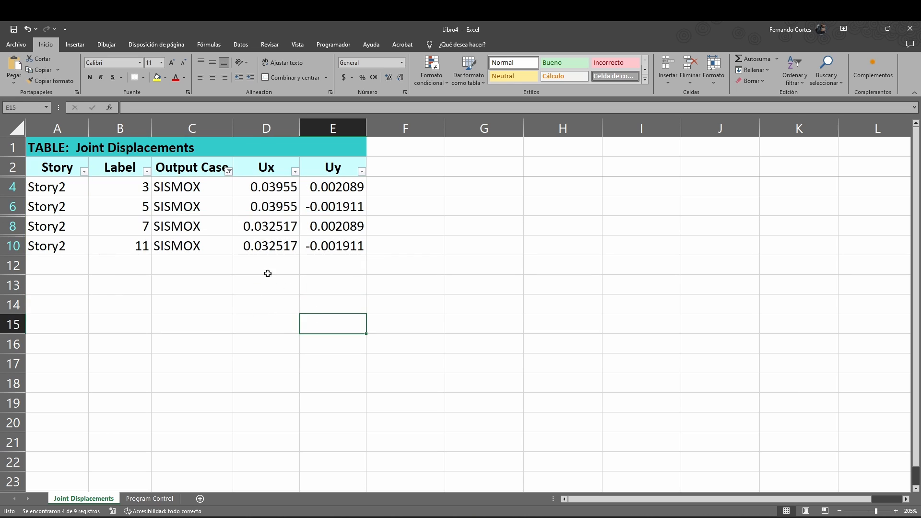
left_click_drag(134, 193, 325, 238)
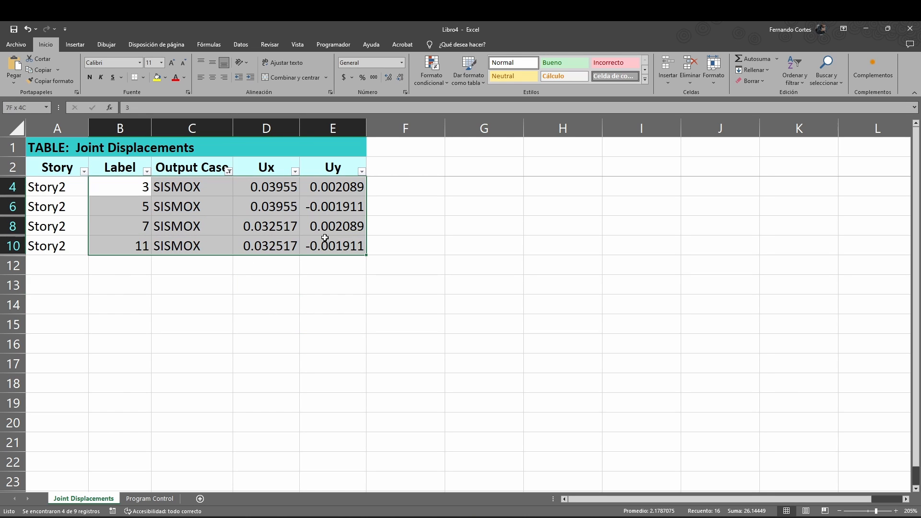
left_click(200, 499)
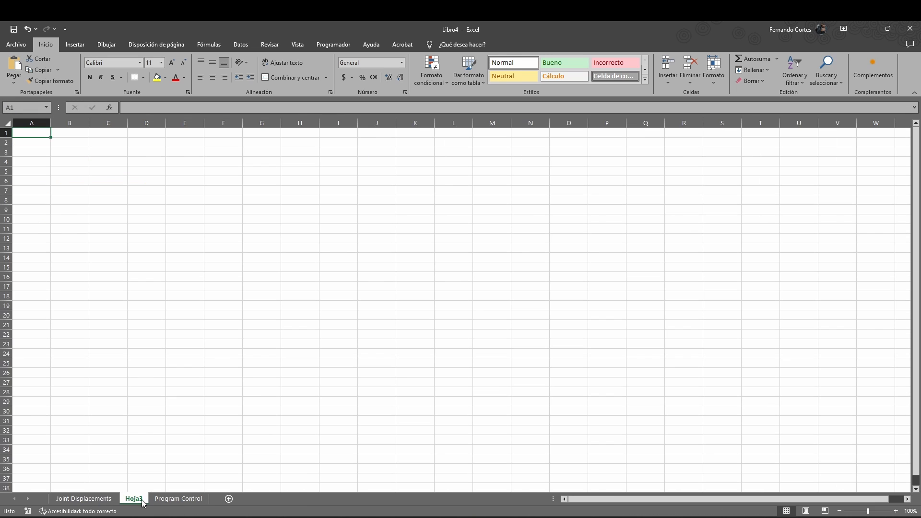
Copy the header row and filtered SISMOX rows into sheet Hoja3, starting at cell C5.
left_click(108, 499)
left_click_drag(84, 167, 337, 242)
key("ctrl+c")
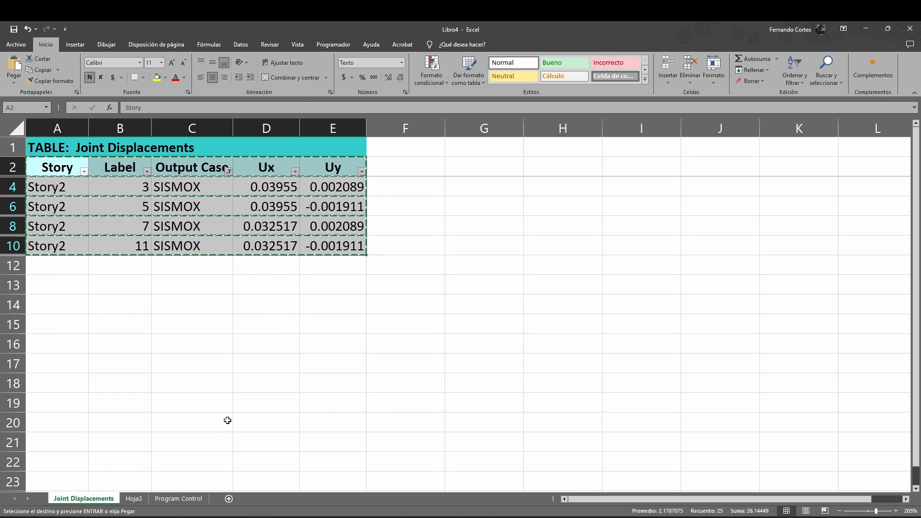
left_click(134, 499)
left_click(111, 167)
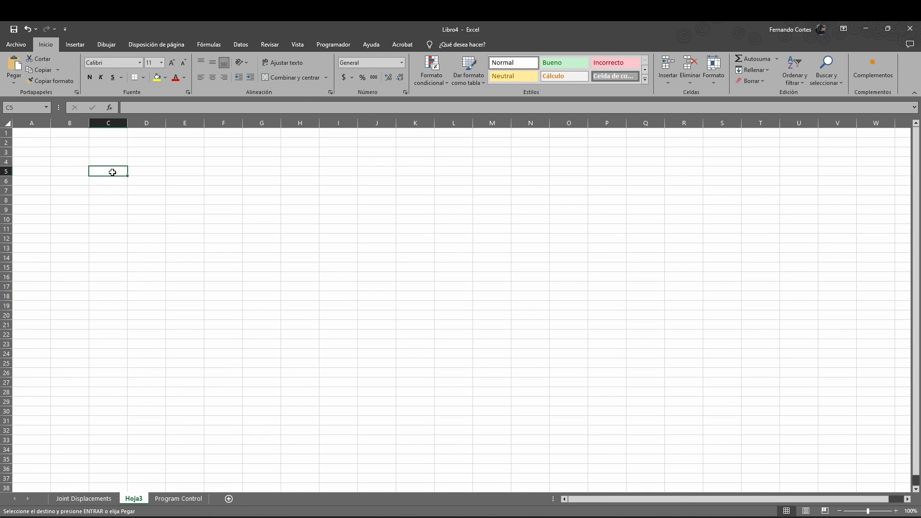
key("ctrl+v")
scroll(120, 176, "up", 4, "ctrl")
scroll(370, 232, "up", 3, "ctrl")
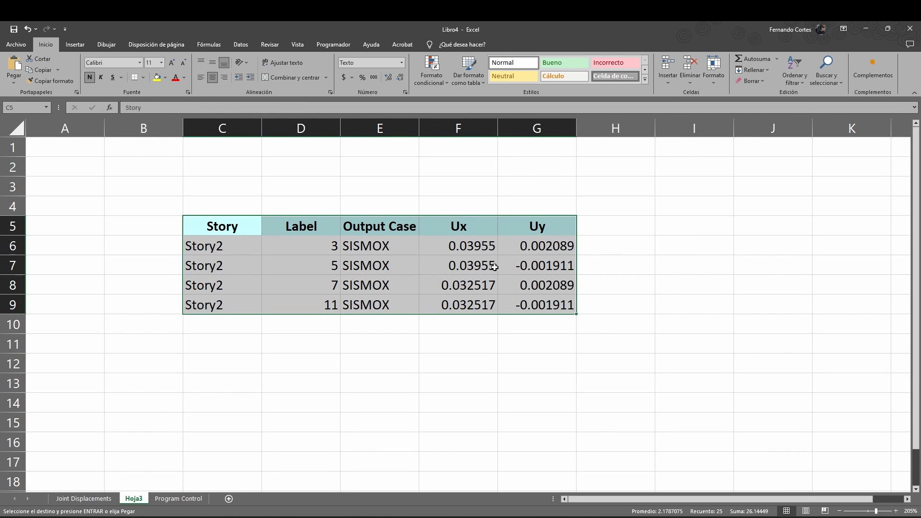
left_click_drag(607, 499, 640, 495)
left_click(510, 389)
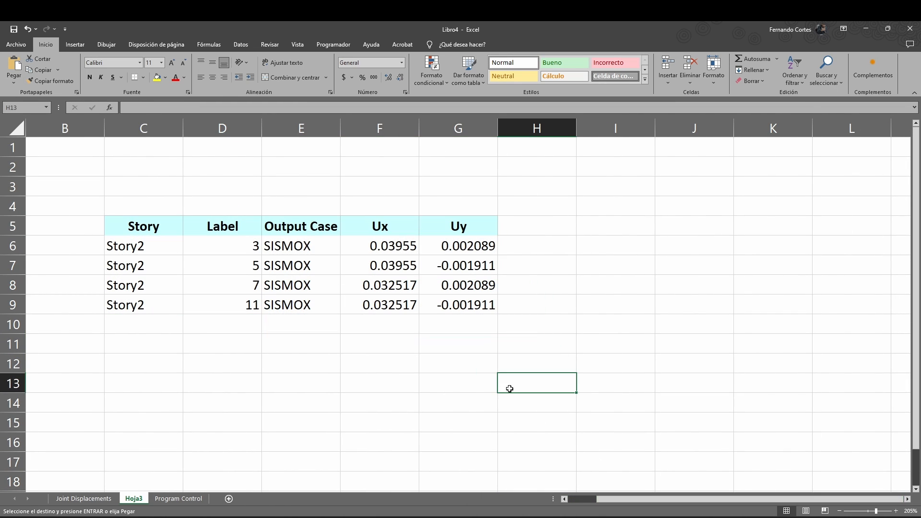
Change the Output Case filter on the Joint Displacements sheet to show only SISMOY.
left_click(83, 498)
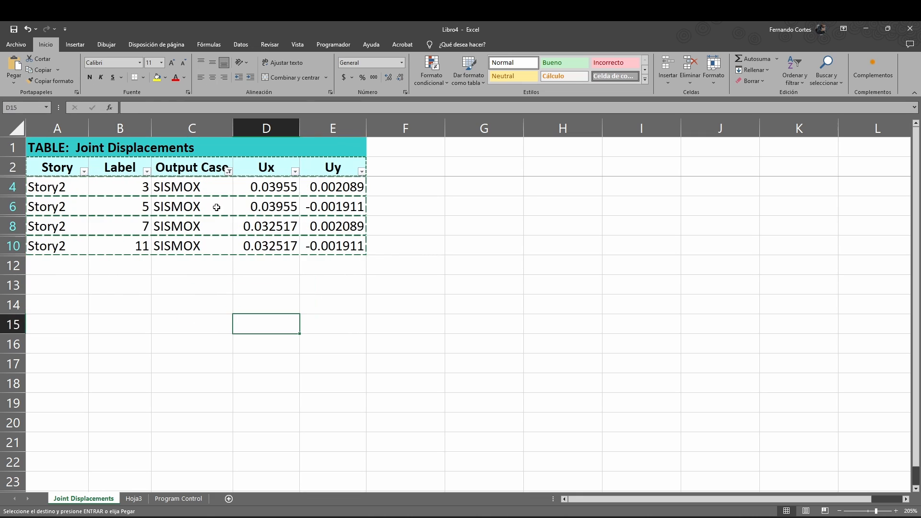
left_click(228, 171)
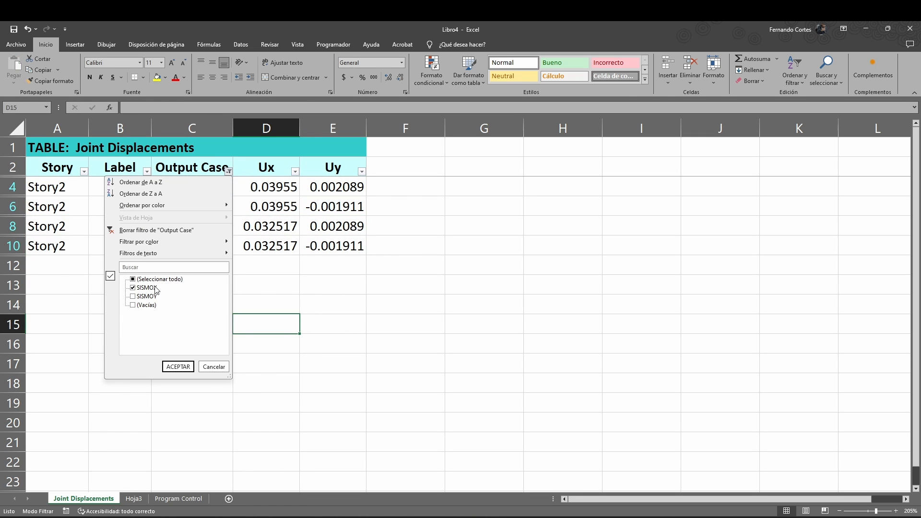
left_click(154, 288)
left_click(153, 296)
left_click(178, 367)
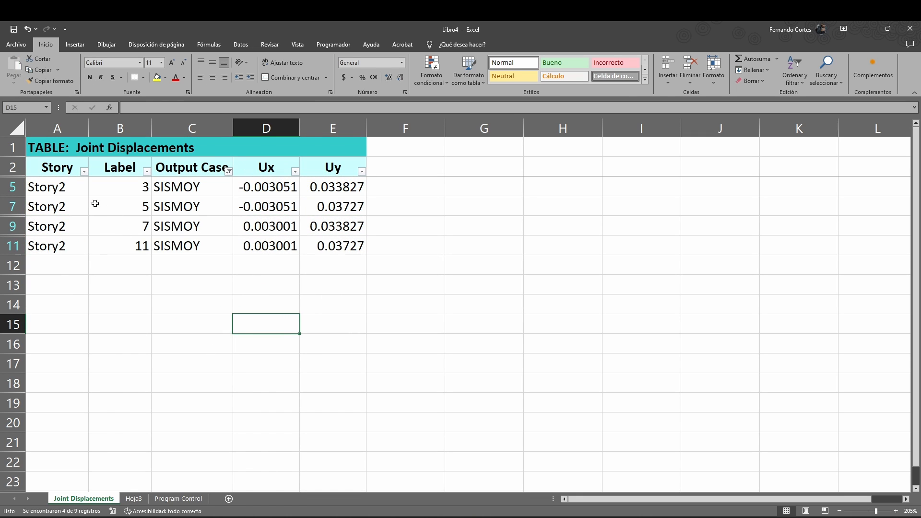
Copy the header row and filtered SISMOY rows into sheet Hoja3, starting at cell C14.
left_click_drag(72, 167, 336, 246)
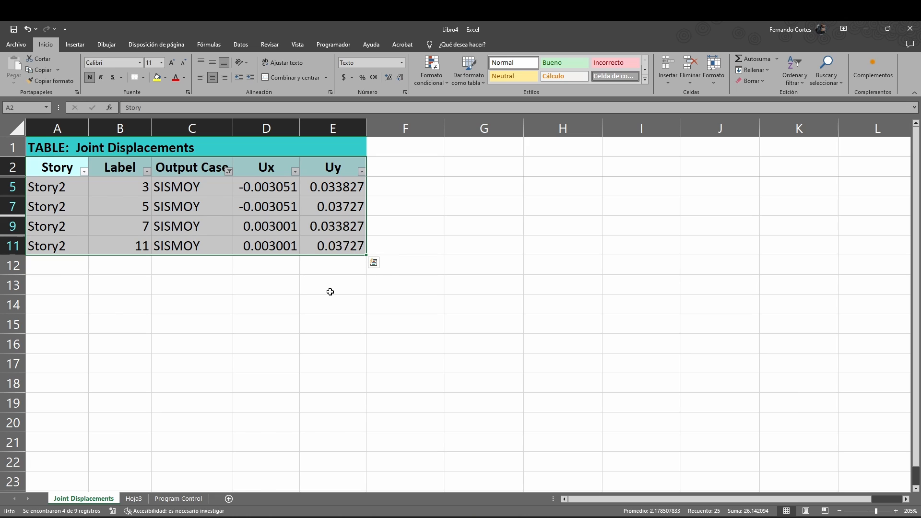
key("ctrl+c")
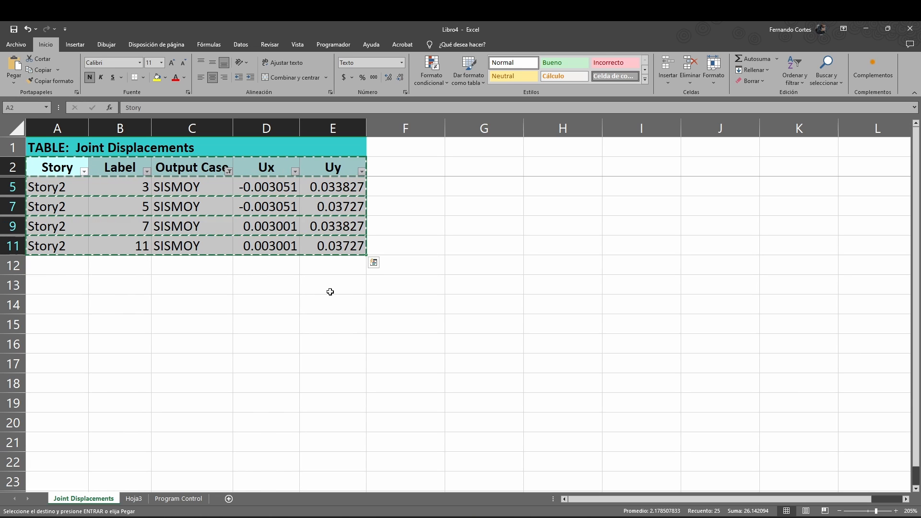
left_click(134, 499)
left_click(151, 398)
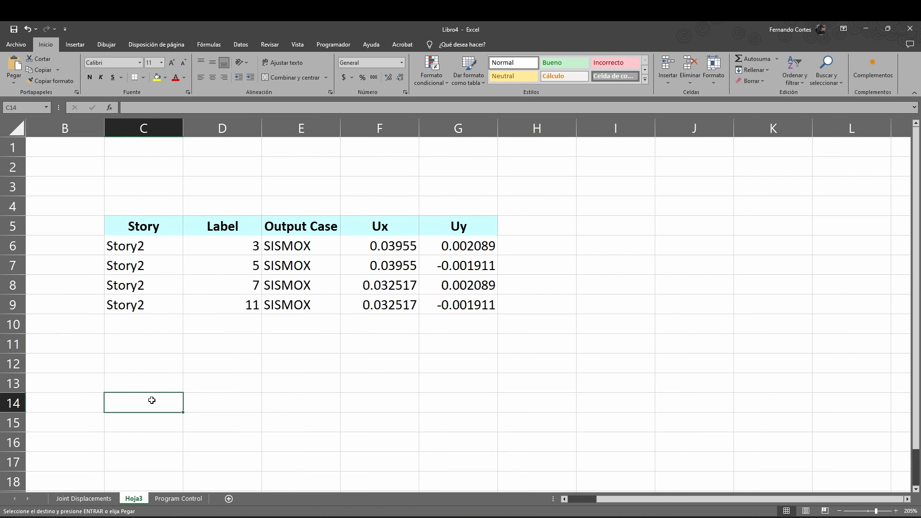
key("ctrl+v")
left_click(300, 349)
Insert a row below the SISMOX table's header and enter the unit m under Ux and Uy.
scroll(300, 348, "down", 1)
scroll(300, 349, "down", 1)
left_click(13, 226)
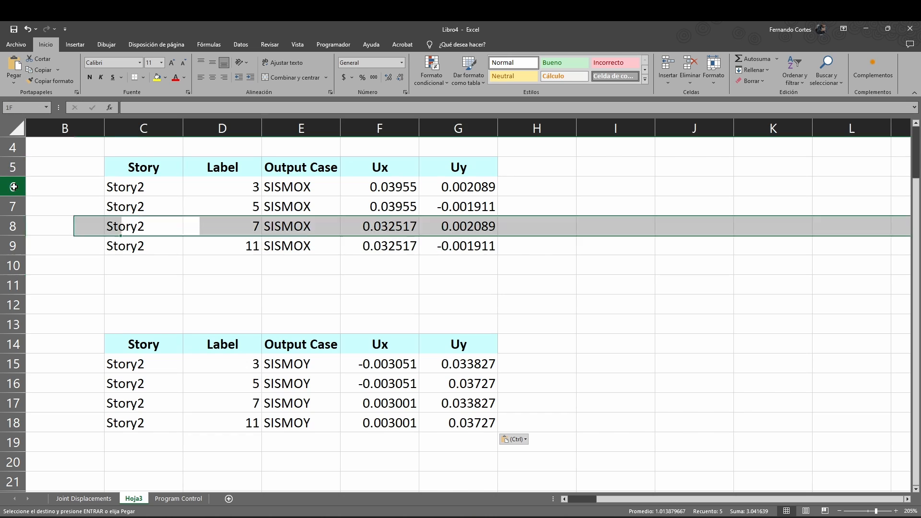
right_click(13, 187)
left_click(64, 269)
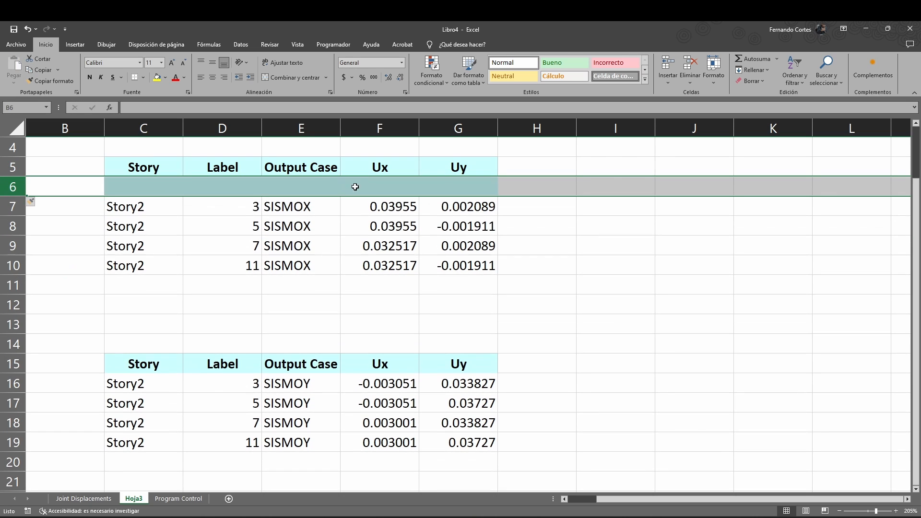
left_click(386, 191)
type("m")
left_click(458, 188)
type("m")
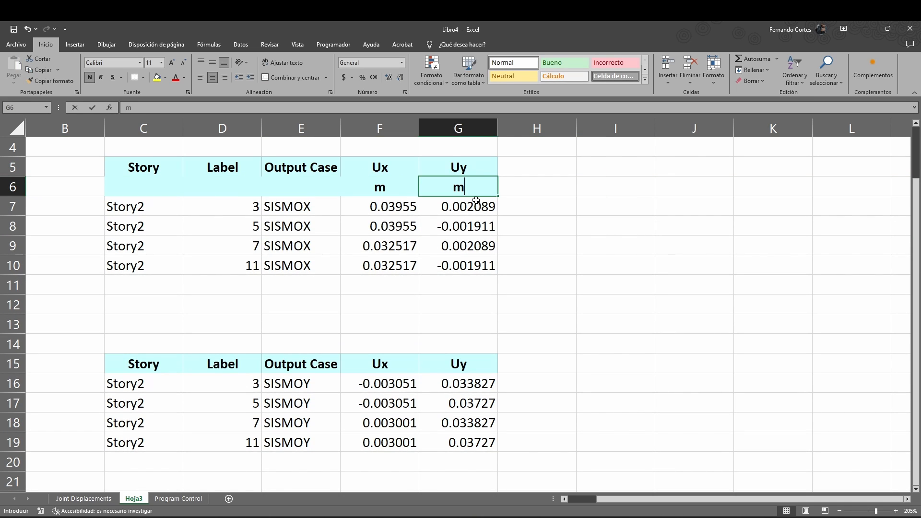
key("Return")
left_click(422, 288)
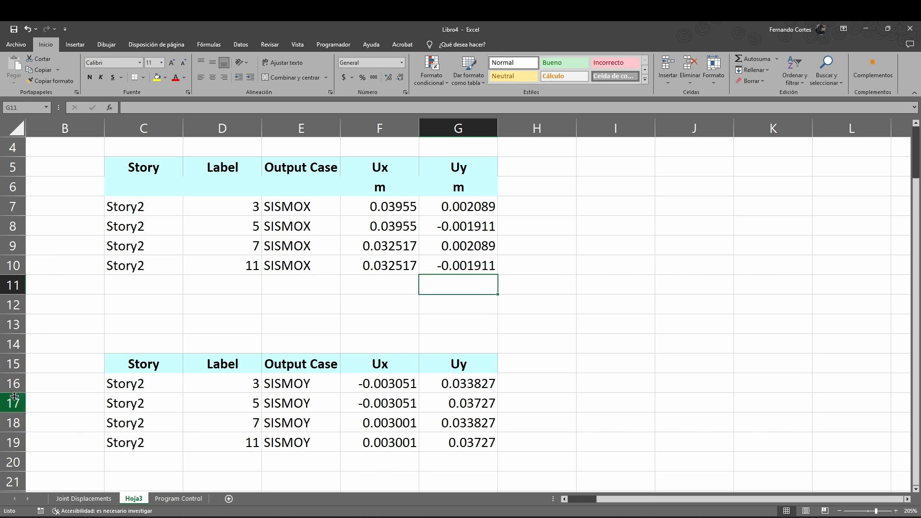
Insert a row below the SISMOY table's header and enter the unit m under Ux and Uy.
right_click(13, 383)
left_click(66, 305)
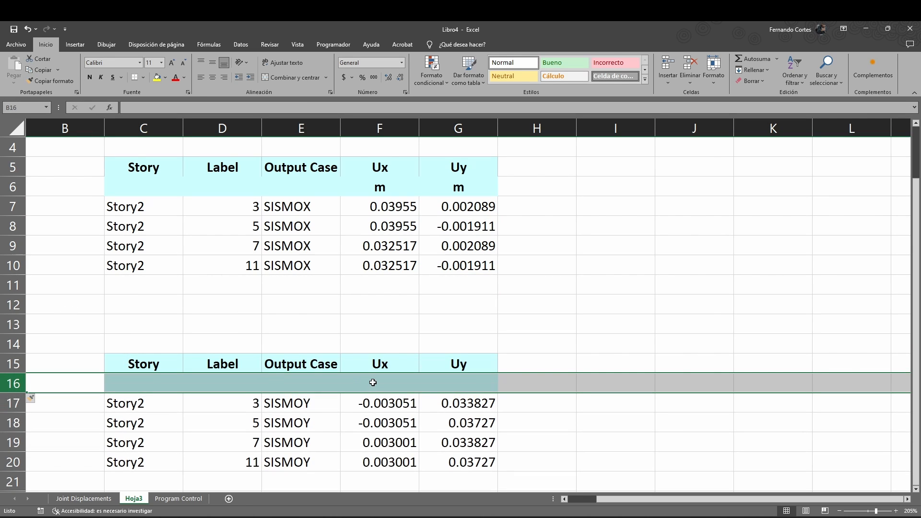
left_click(373, 382)
type("m")
left_click(445, 381)
type("m")
left_click(592, 368)
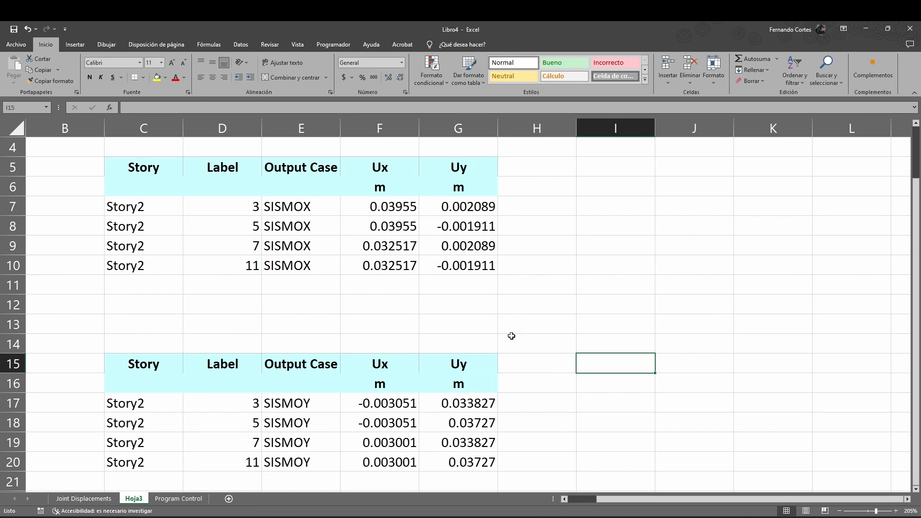
left_click(471, 299)
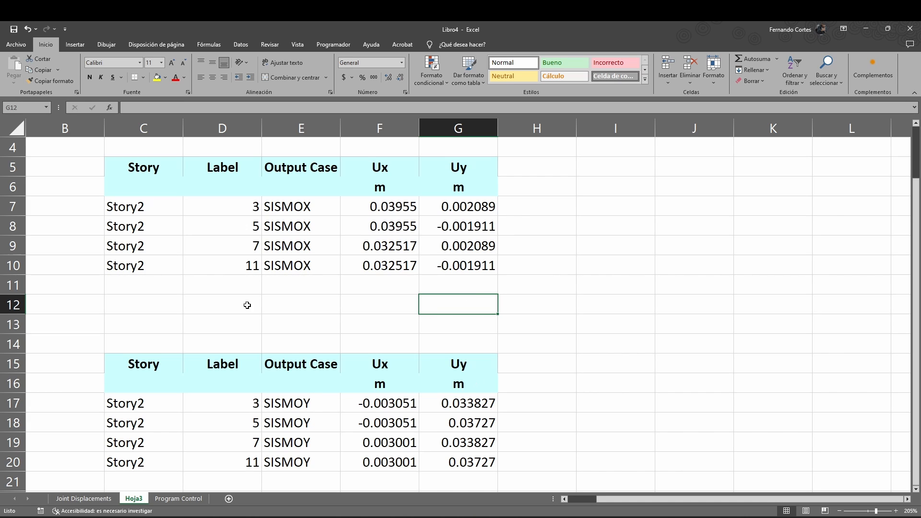
Review the joint labels listed in the Label column of the SISMOX table.
left_click_drag(249, 207, 249, 263)
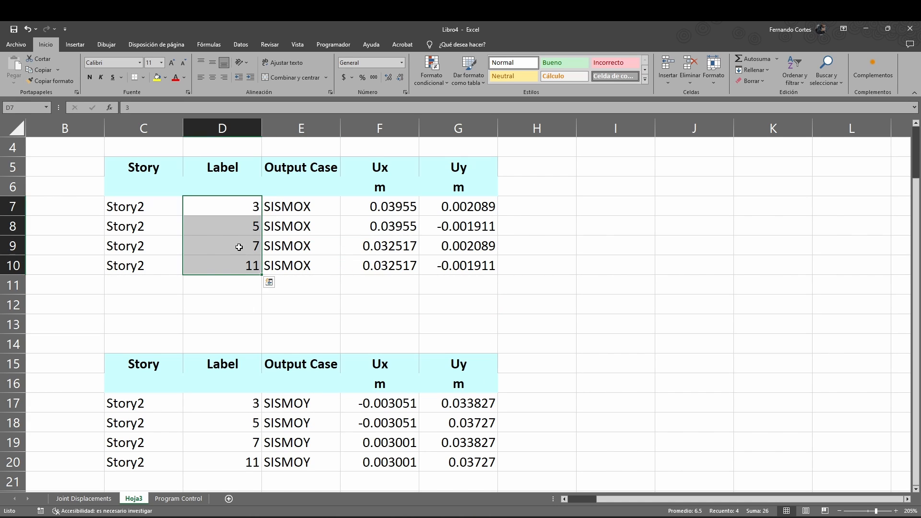
left_click(240, 246)
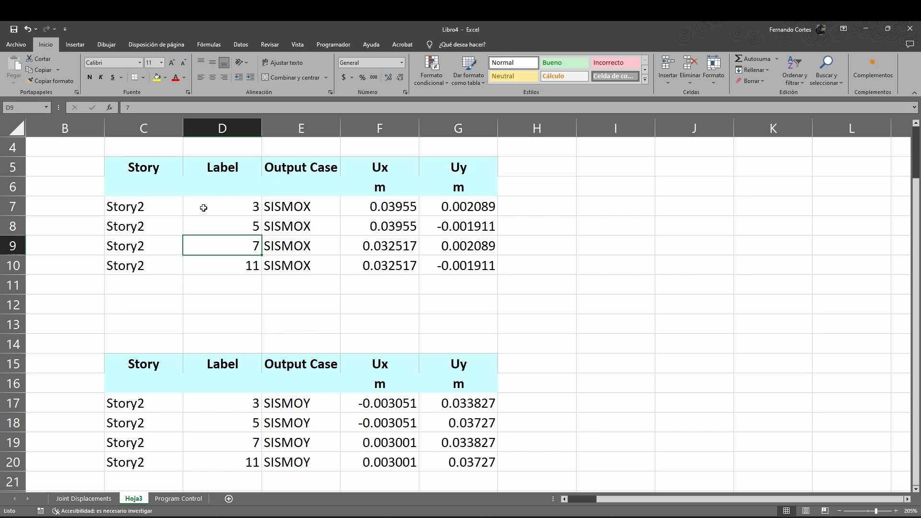
left_click(215, 195)
left_click(234, 212)
left_click(235, 226)
left_click(235, 244)
left_click(242, 263)
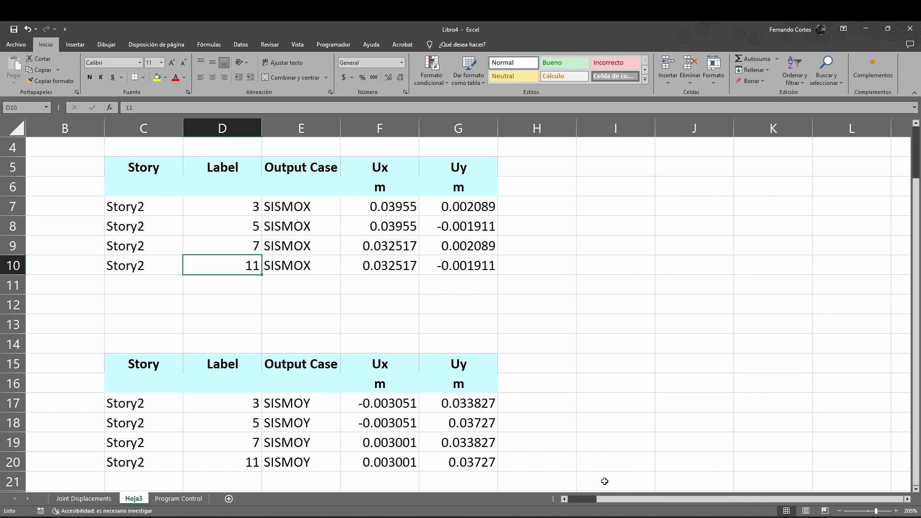
Switch to ETABS, close the Joint Displacements table and turn on joint labels in the Story2 plan view.
key("alt+Tab")
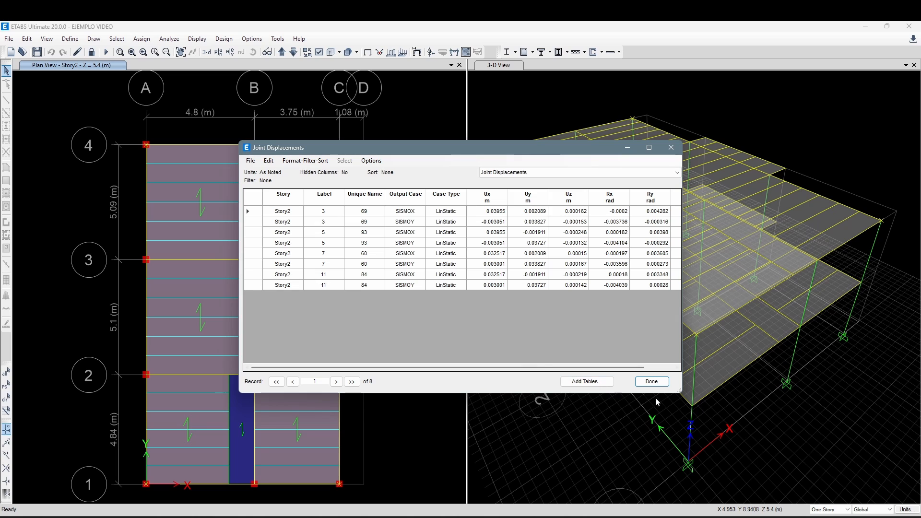
left_click(652, 382)
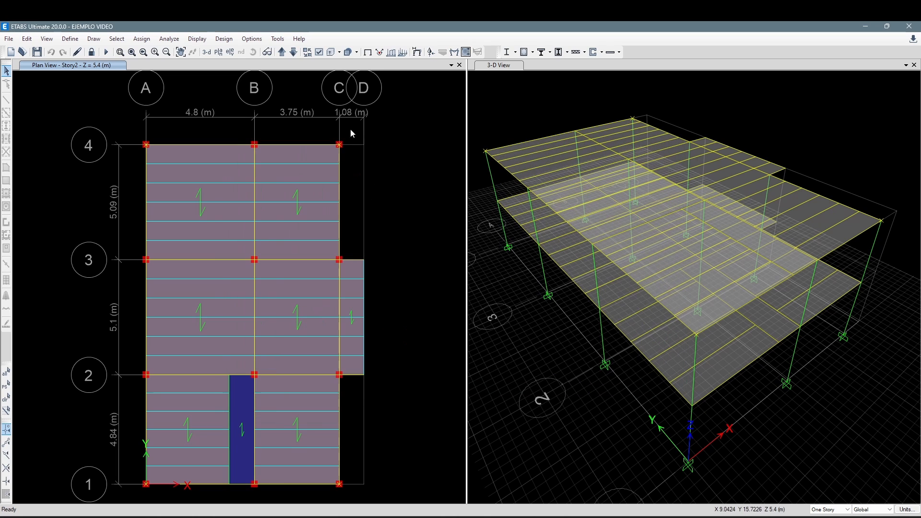
left_click(319, 52)
left_click(409, 125)
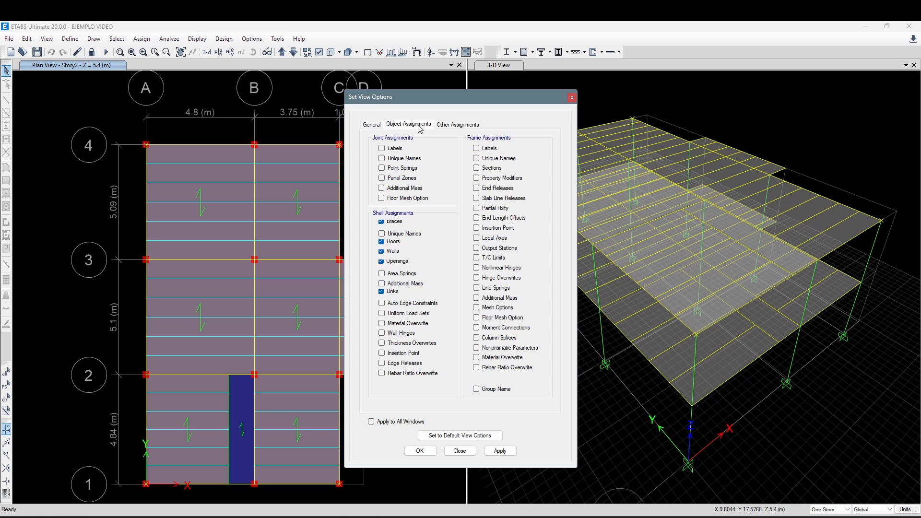
left_click(381, 149)
left_click(499, 451)
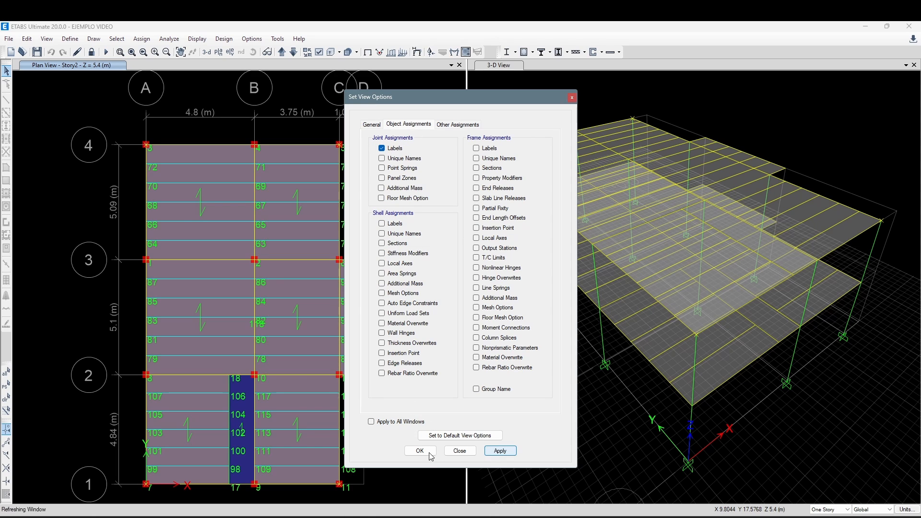
left_click(420, 451)
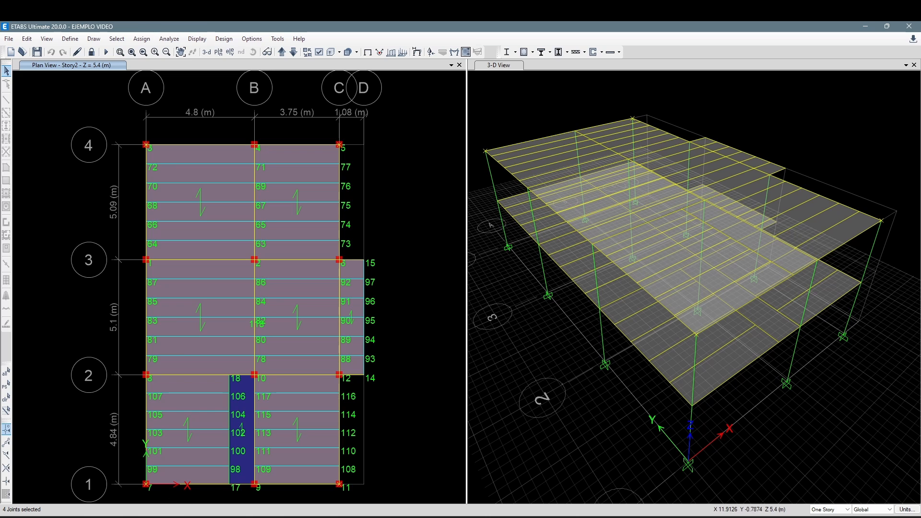
Return to the Libro4 workbook in Excel and check the order of the joint labels in the SISMOX table.
mouse_move(620, 516)
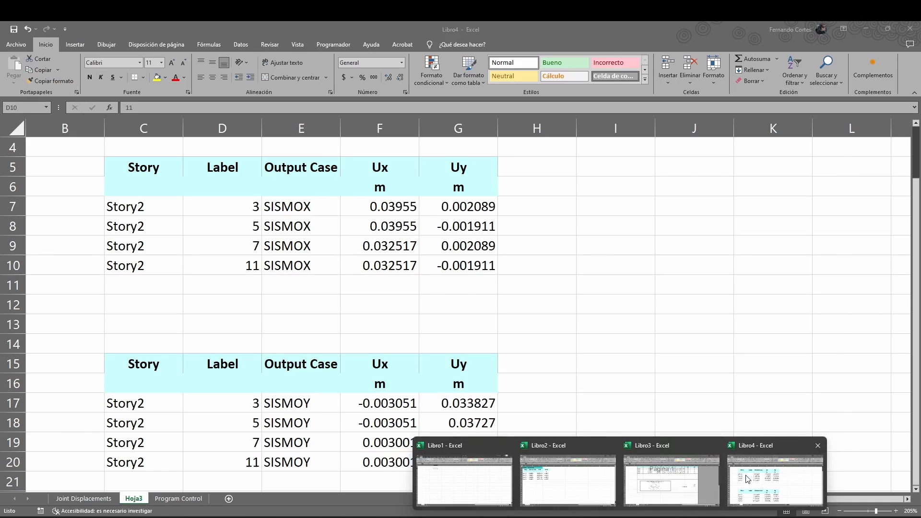
left_click(775, 480)
left_click(255, 212)
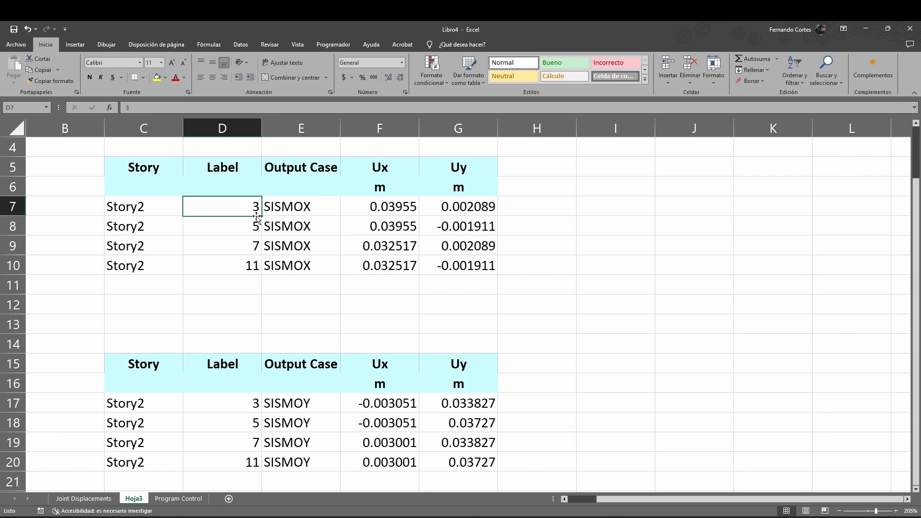
left_click(256, 227)
left_click(254, 246)
left_click(254, 265)
left_click(609, 284)
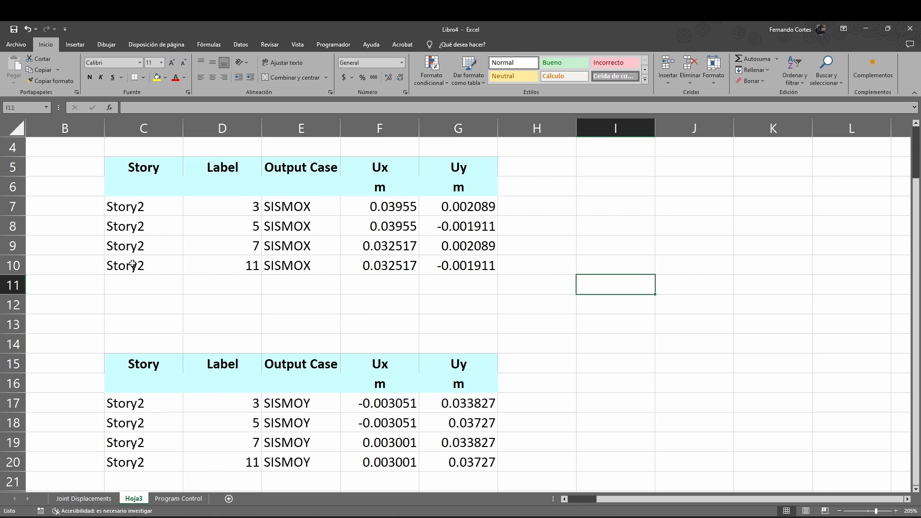
Reorder the last two SISMOX rows so that joint 11 comes before joint 7.
left_click_drag(133, 264, 473, 301)
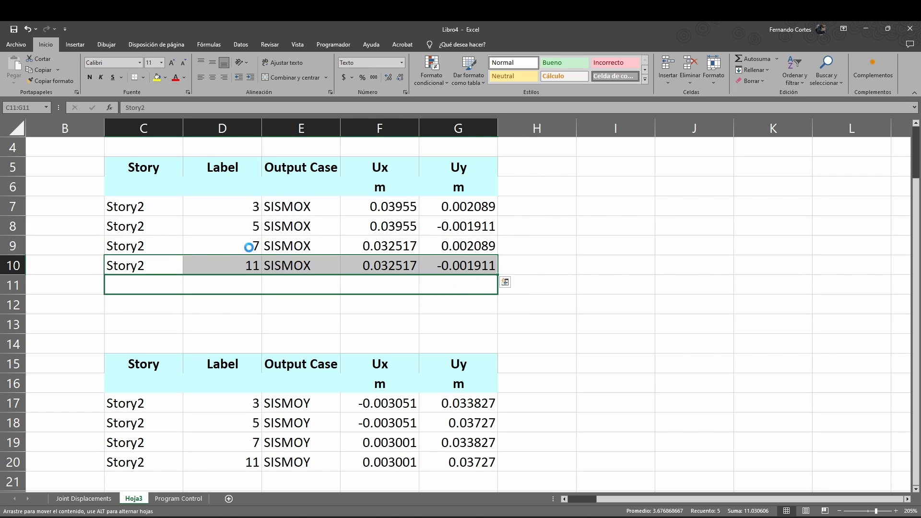
left_click_drag(160, 244, 469, 267)
left_click_drag(182, 287, 451, 246)
left_click(644, 267)
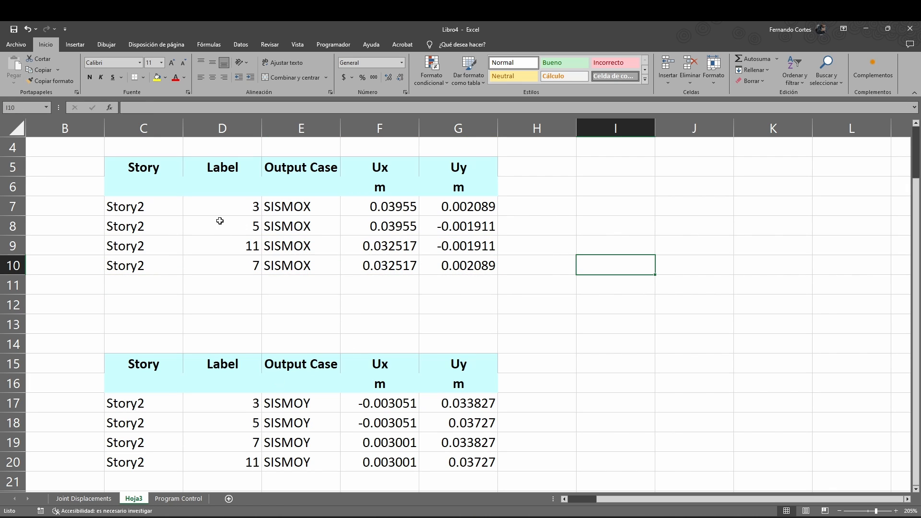
Reorder the last two SISMOY rows so that joint 11 comes before joint 7.
scroll(240, 246, "down", 2)
left_click_drag(149, 325, 444, 363)
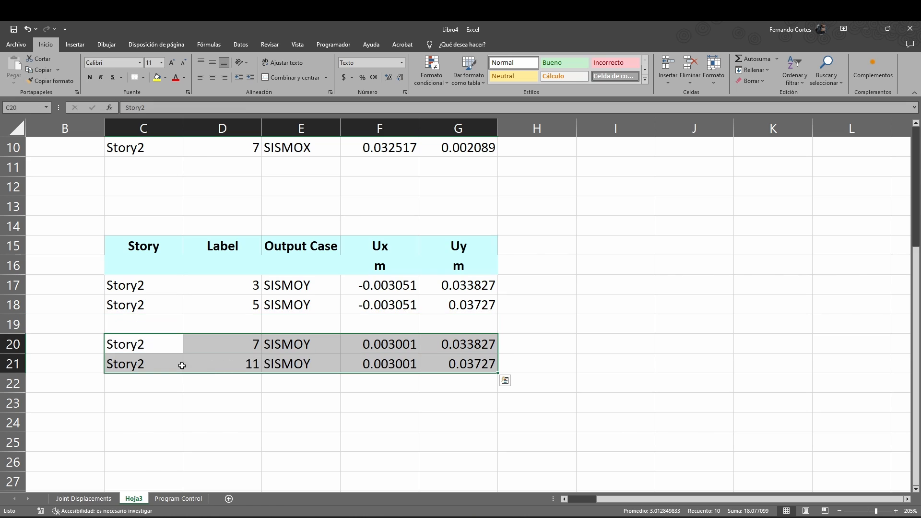
left_click_drag(181, 364, 458, 324)
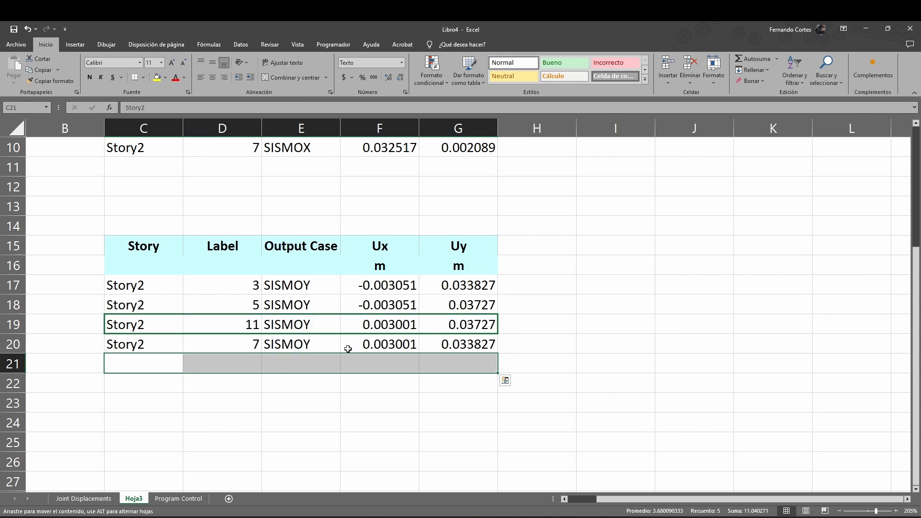
left_click(300, 381)
scroll(312, 323, "up", 3)
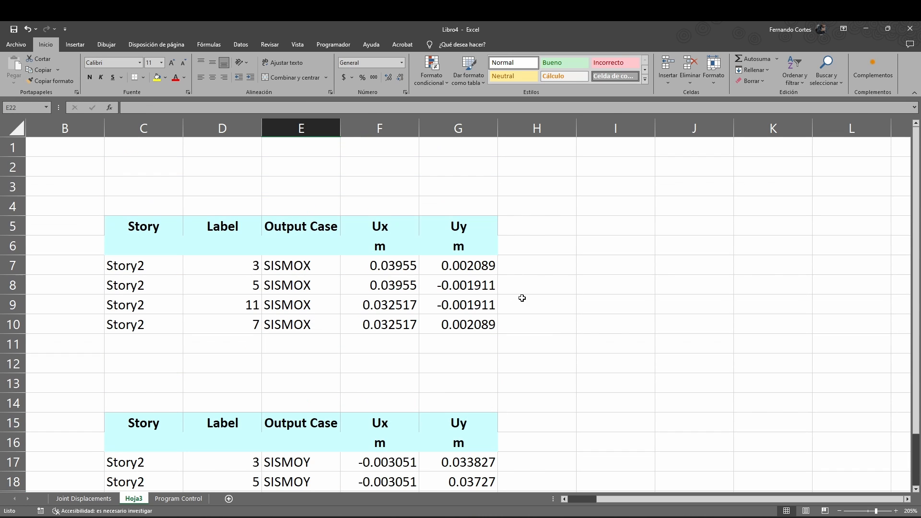
Move the torsional irregularity image below the SISMOX table and enlarge it to span about columns B to K, rows 12 to 24.
scroll(516, 271, "down", 1)
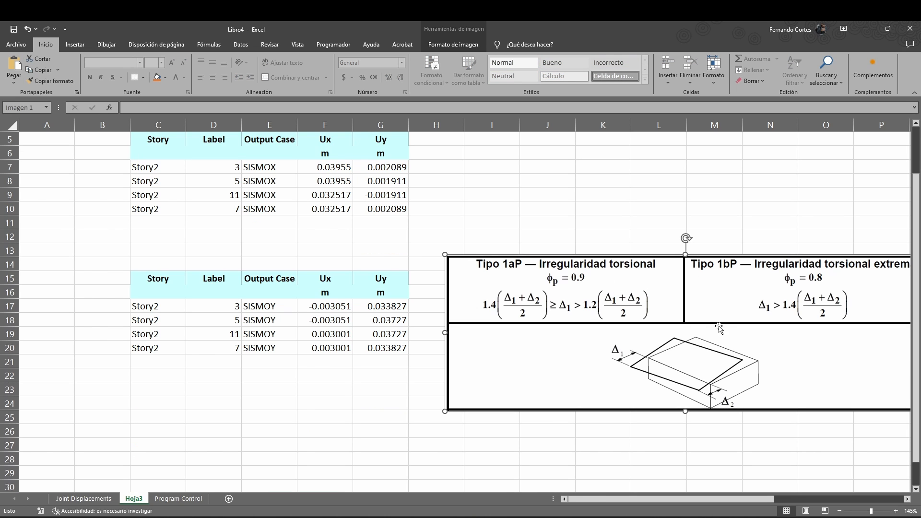
left_click_drag(719, 329, 368, 303)
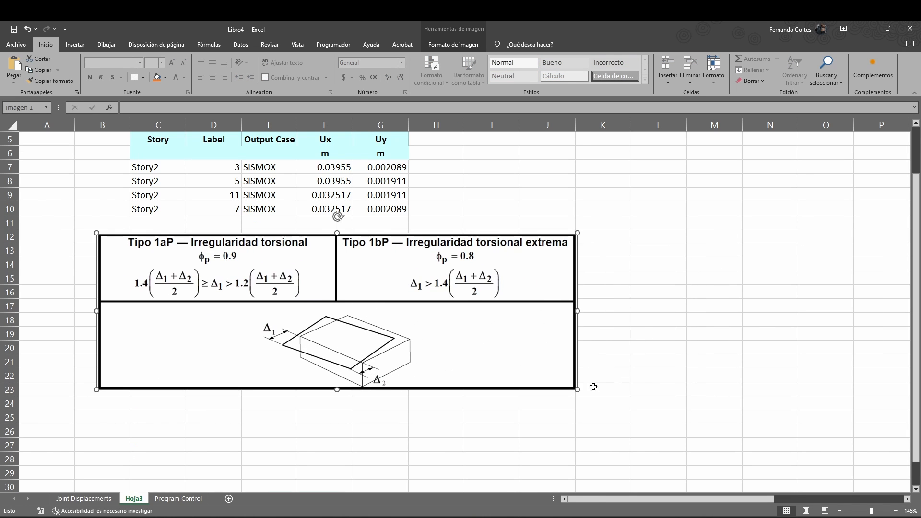
left_click_drag(575, 389, 617, 402)
left_click(715, 319)
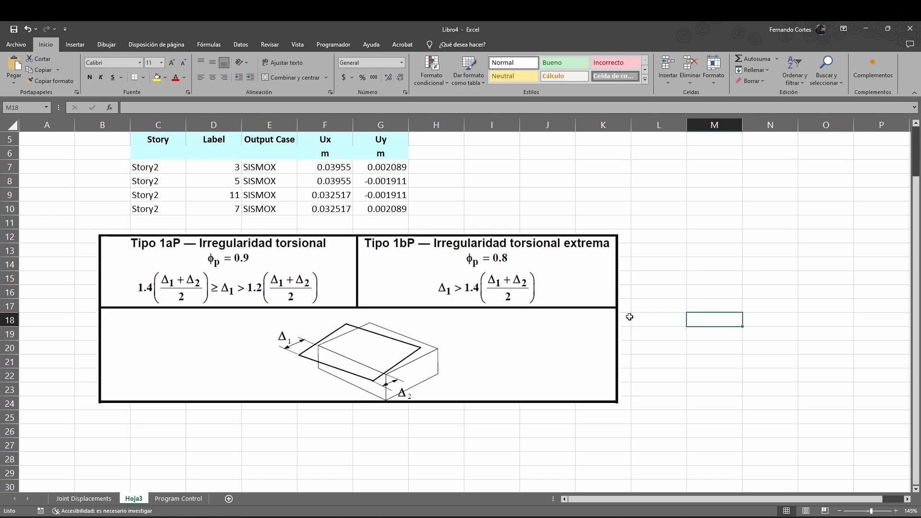
scroll(277, 206, "up", 1, "ctrl")
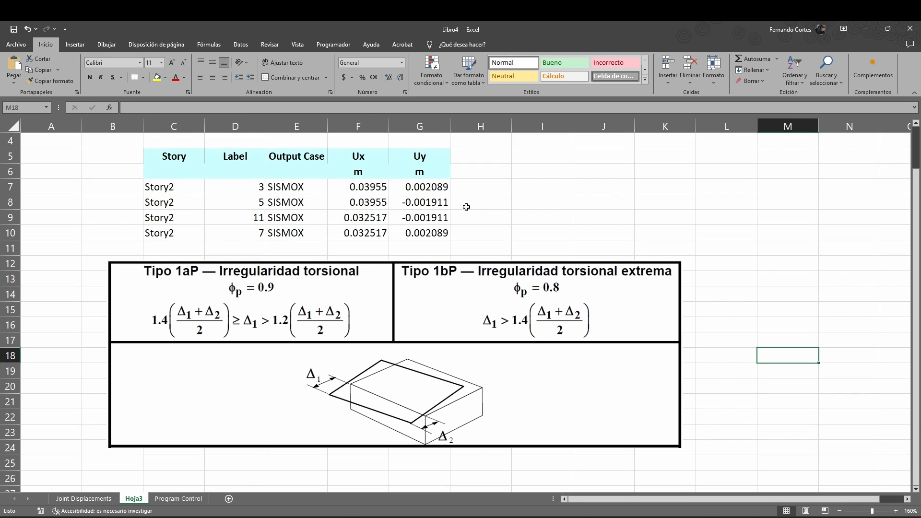
Add a dt column heading with the unit m in cells H5 and H6 of the SISMOX table.
left_click(474, 182)
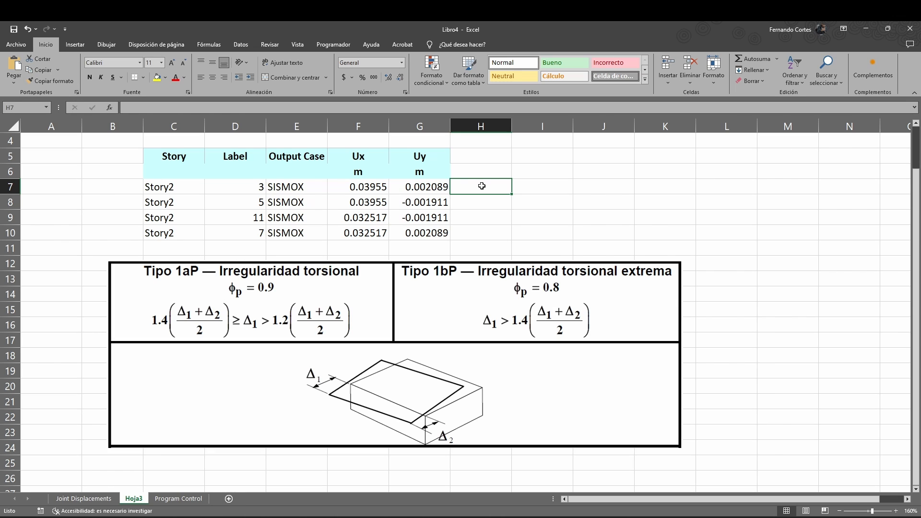
left_click(481, 155)
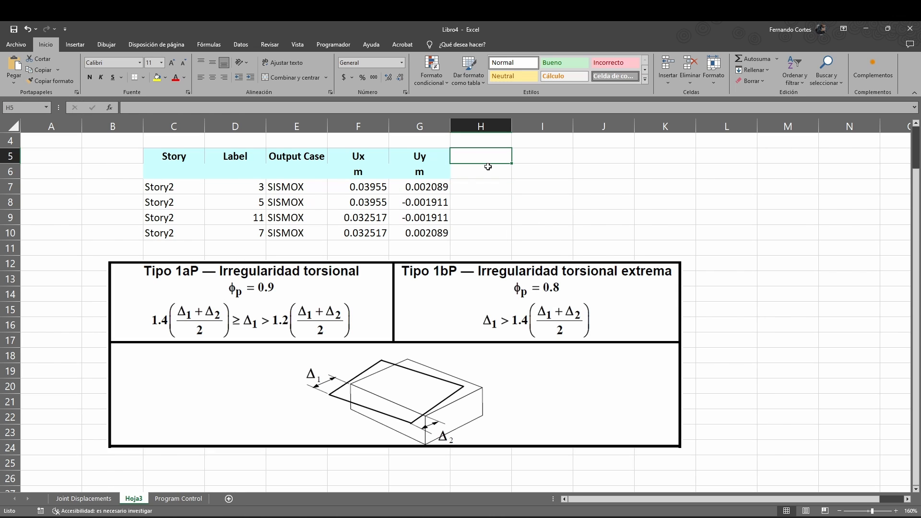
type("dt")
key("Return")
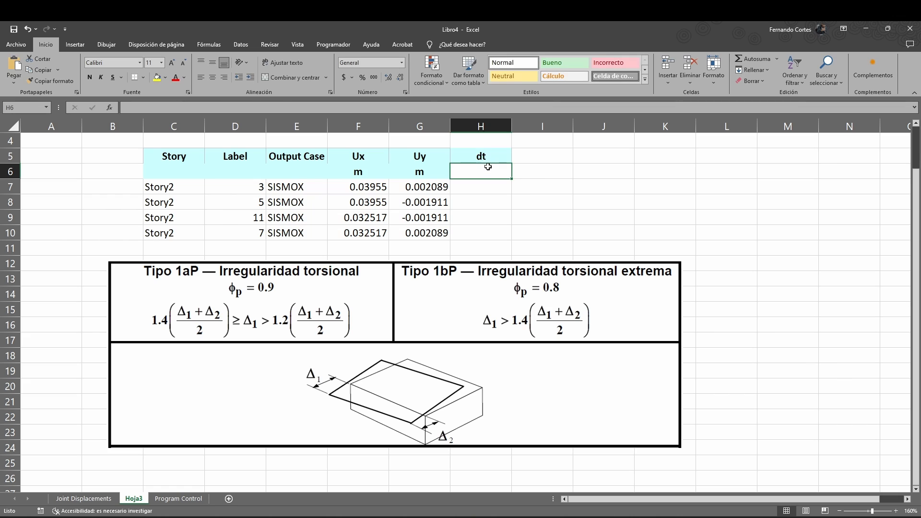
type("m")
key("Return")
Centre the m unit cell under dt and copy the Uy unit cell's header formatting onto it.
left_click(487, 166)
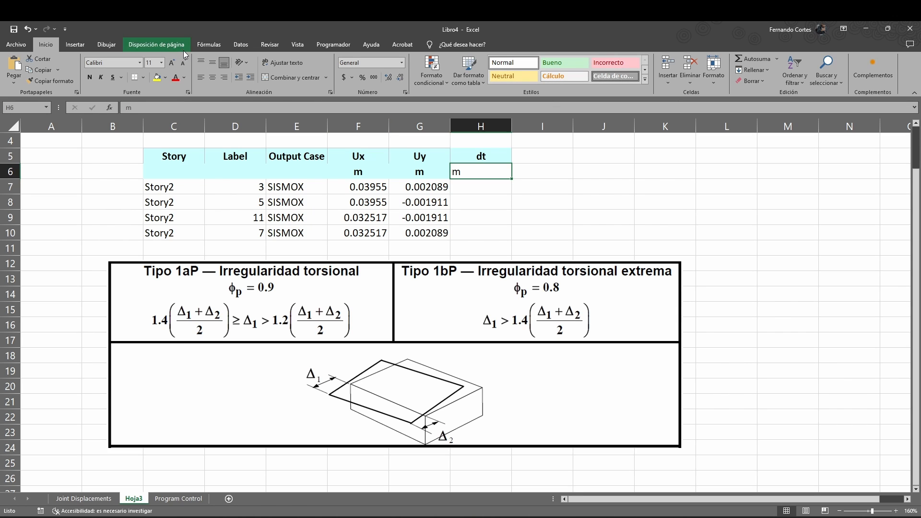
left_click(212, 77)
left_click(432, 173)
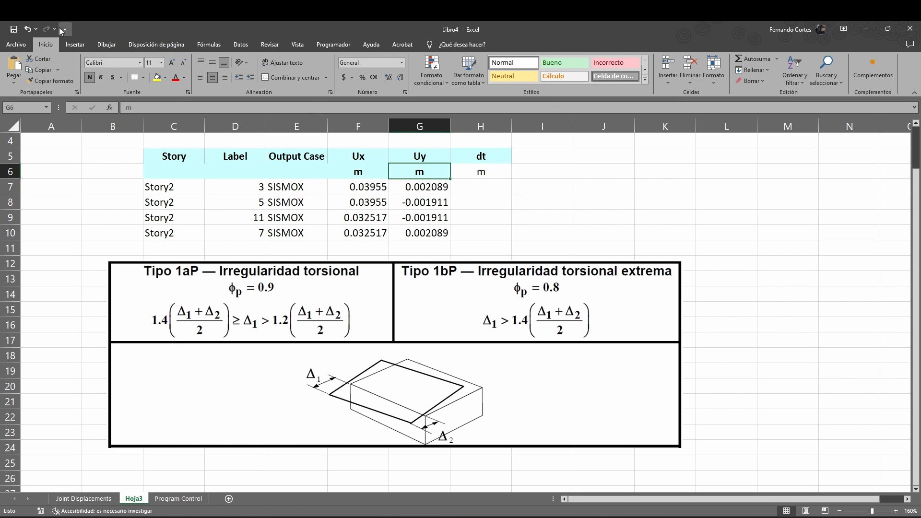
left_click(51, 80)
left_click(482, 176)
Start a RAIZ square-root formula in H7 for the first SISMOX dt value.
left_click(485, 191)
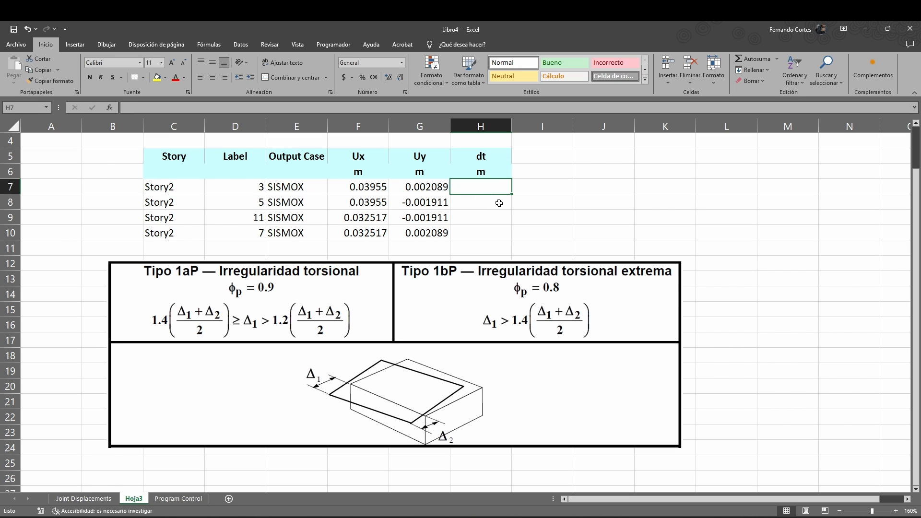
type("+raiz(")
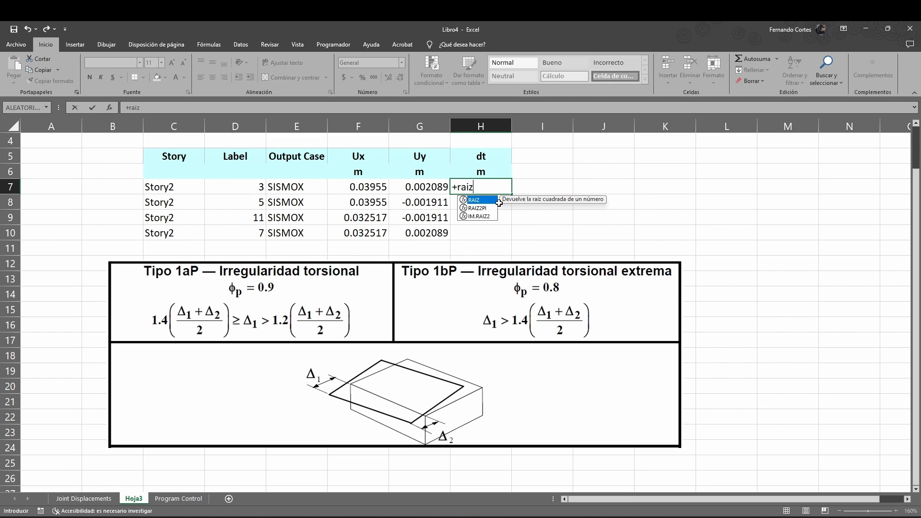
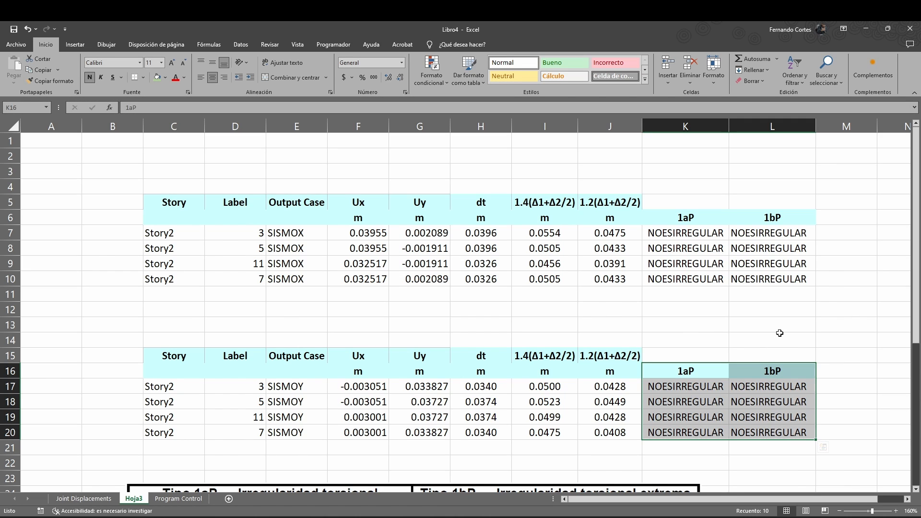
left_click(683, 306)
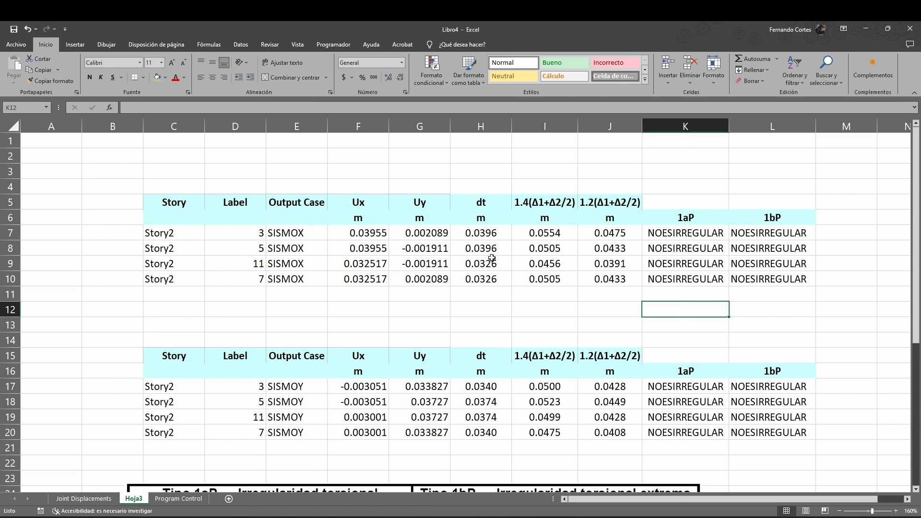
left_click_drag(180, 213, 759, 277)
left_click(688, 264)
left_click(683, 254)
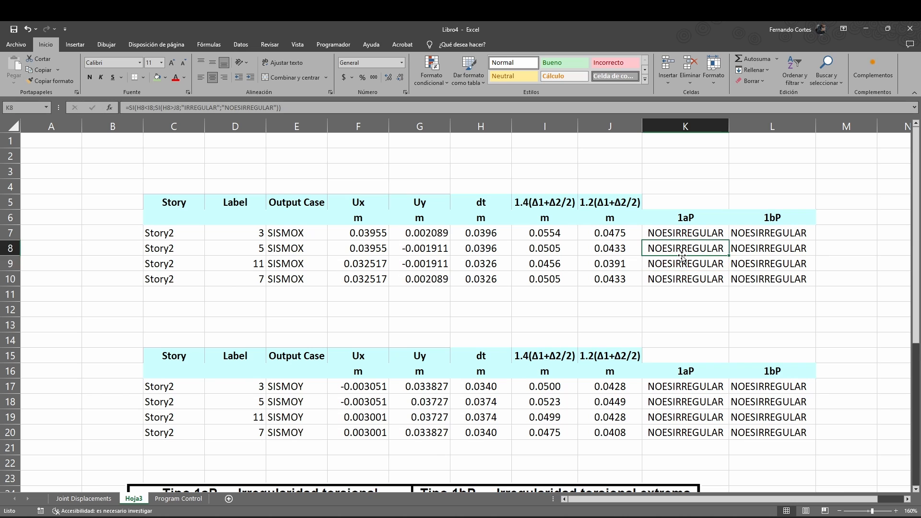
left_click(427, 250)
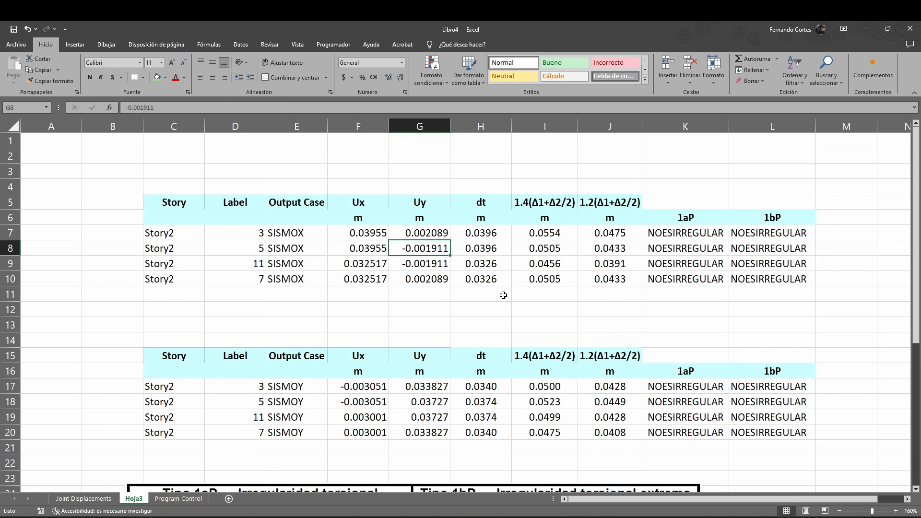
Show Hoja3 in page break preview and extend its print area through column M as a single page.
left_click(825, 511)
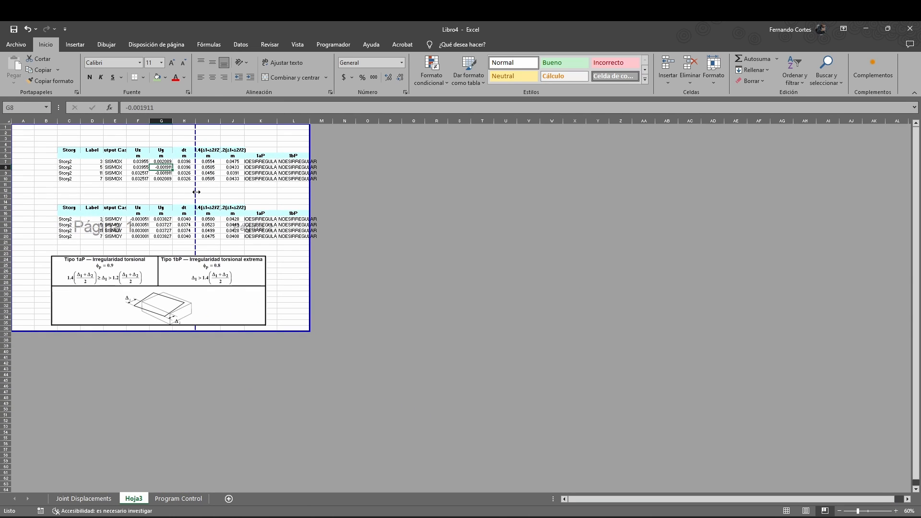
left_click_drag(310, 195, 326, 195)
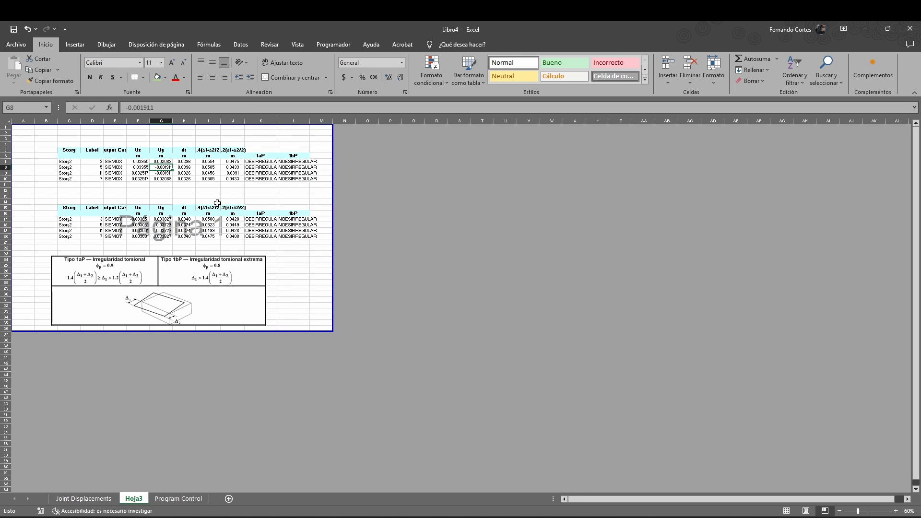
scroll(312, 226, "up", 7, "ctrl")
scroll(416, 249, "down", 3, "ctrl")
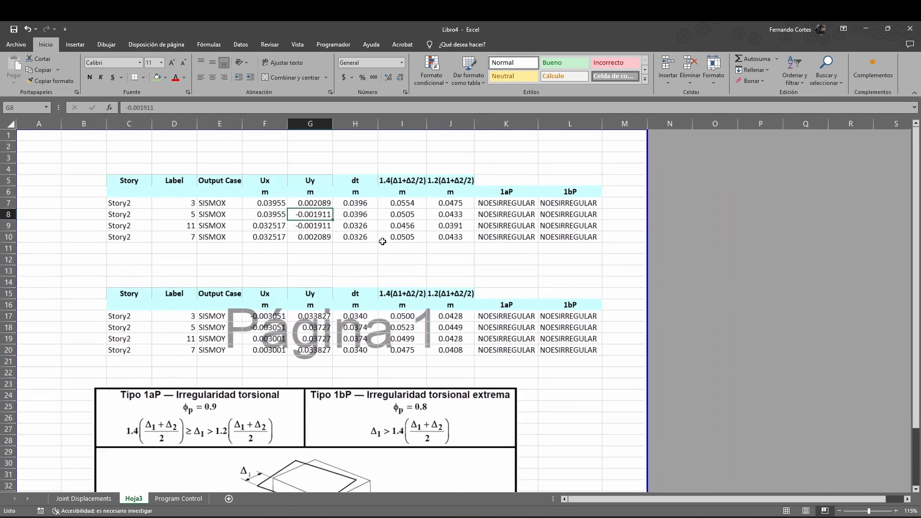
Insert nine blank rows at rows 4 to 12, above the SISMOX table.
left_click_drag(12, 169, 10, 256)
right_click(10, 225)
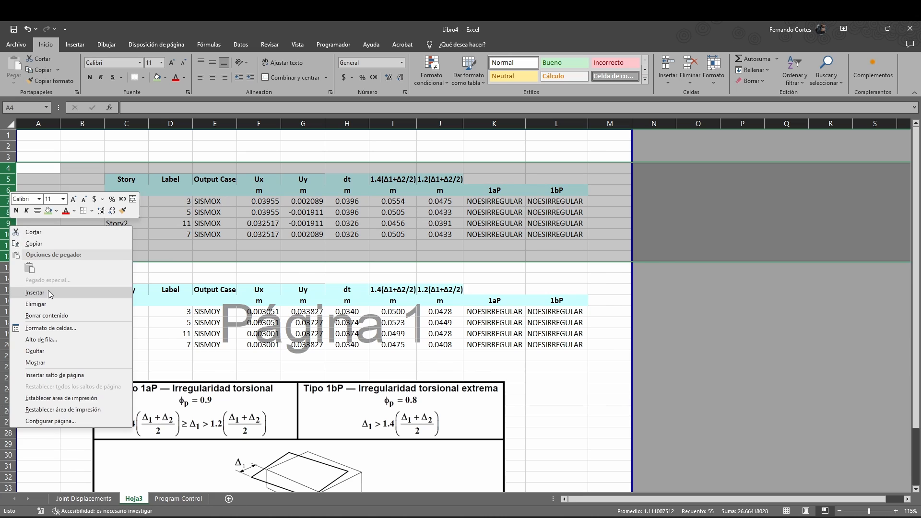
left_click(53, 302)
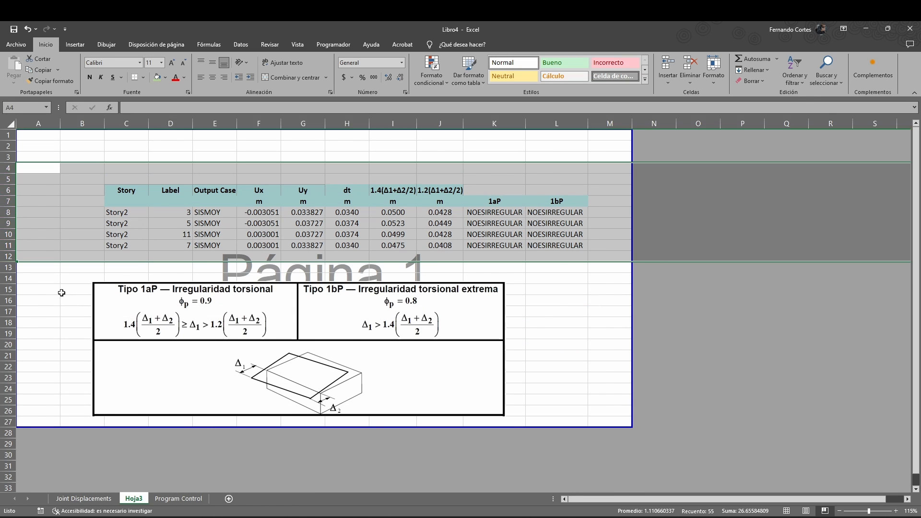
key("ctrl+z")
right_click(10, 225)
left_click(36, 290)
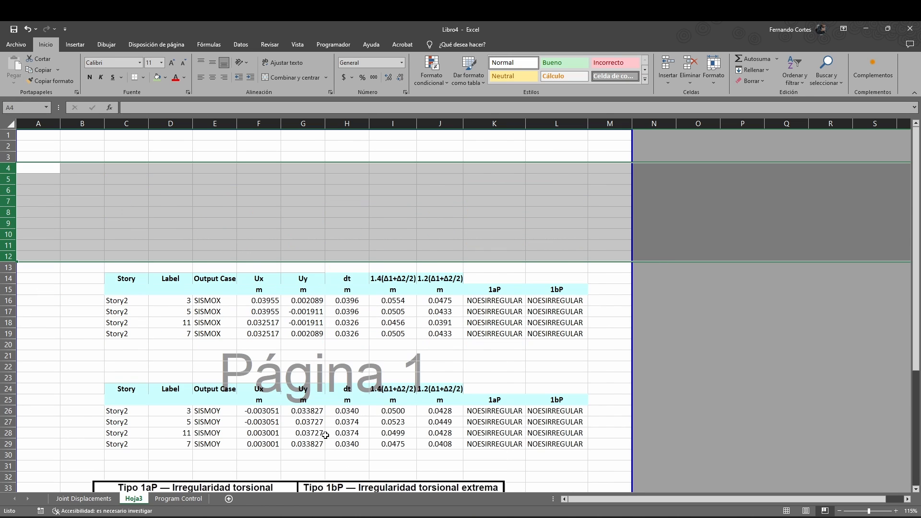
Move the torsional irregularity image into the blank rows above the SISMOX table.
scroll(336, 287, "down", 2)
left_click_drag(342, 446, 341, 220)
scroll(342, 219, "up", 2)
left_click_drag(350, 341, 376, 225)
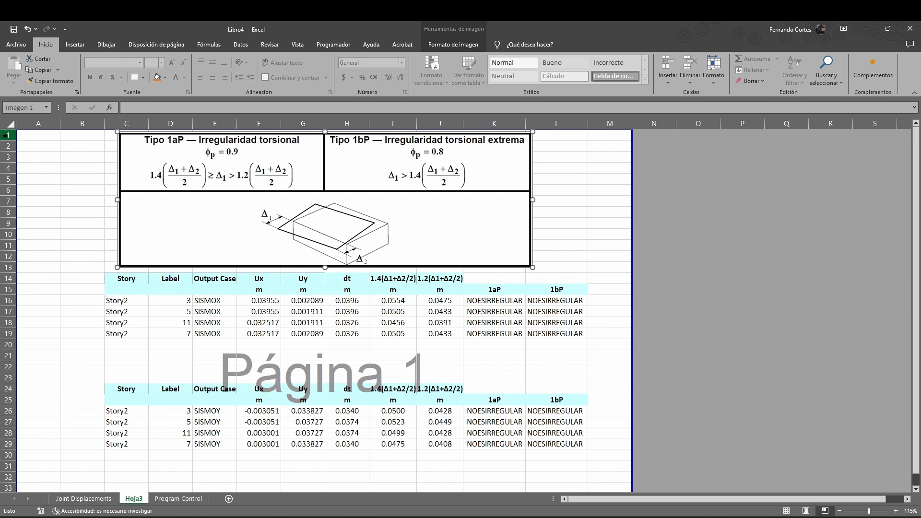
Insert four blank rows at the start of the sheet, above the torsional irregularity image.
left_click_drag(9, 134, 8, 168)
right_click(10, 163)
left_click(56, 228)
left_click(699, 245)
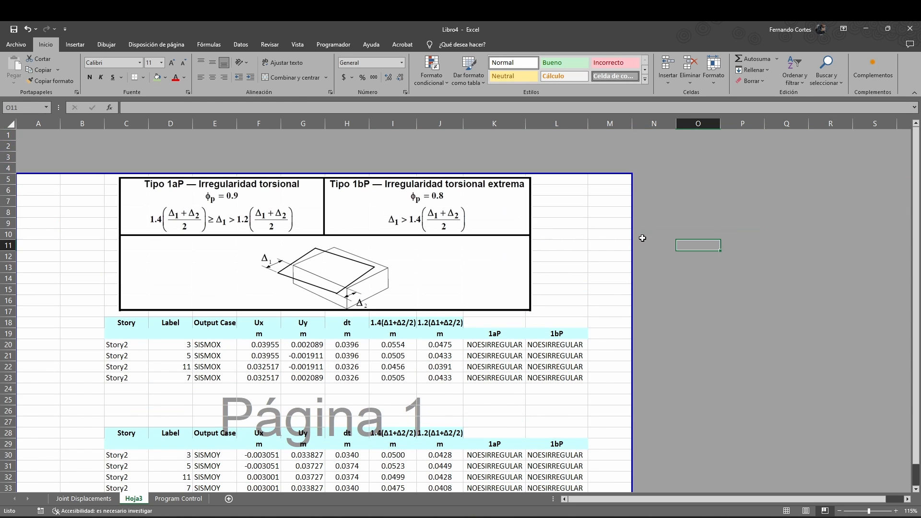
Extend the print area upward to row 1 so it includes the four newly inserted rows.
left_click_drag(531, 176, 537, 144)
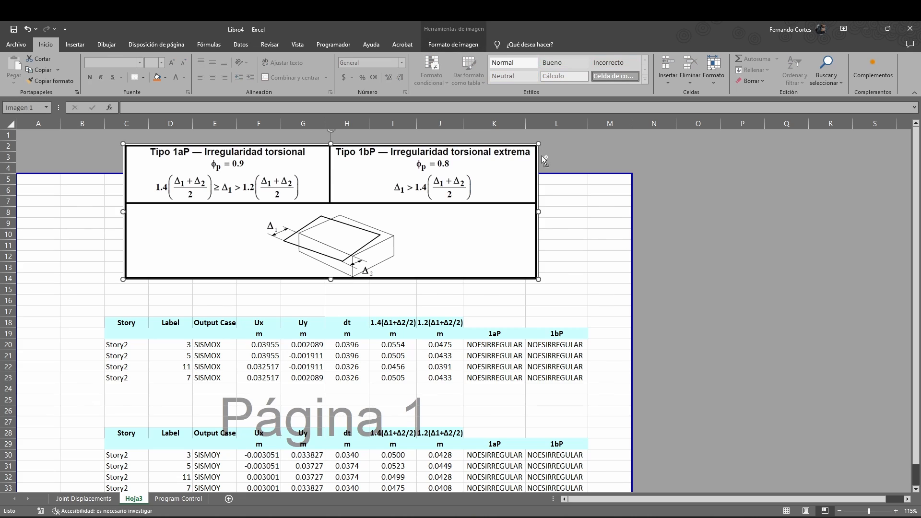
key("ctrl+z")
left_click(574, 190)
left_click_drag(573, 174, 570, 130)
left_click(690, 223)
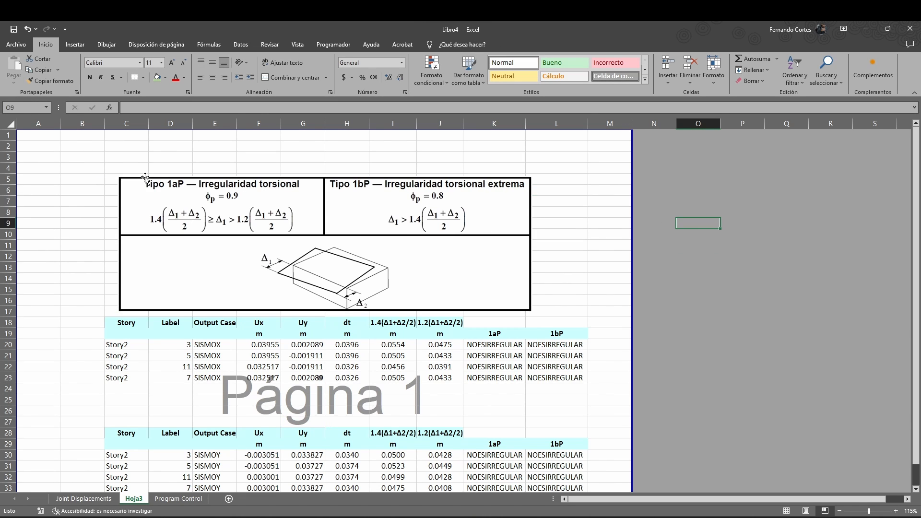
Apply an outside border around C2:L33, enclosing the image and both displacement tables.
left_click_drag(120, 146, 554, 460)
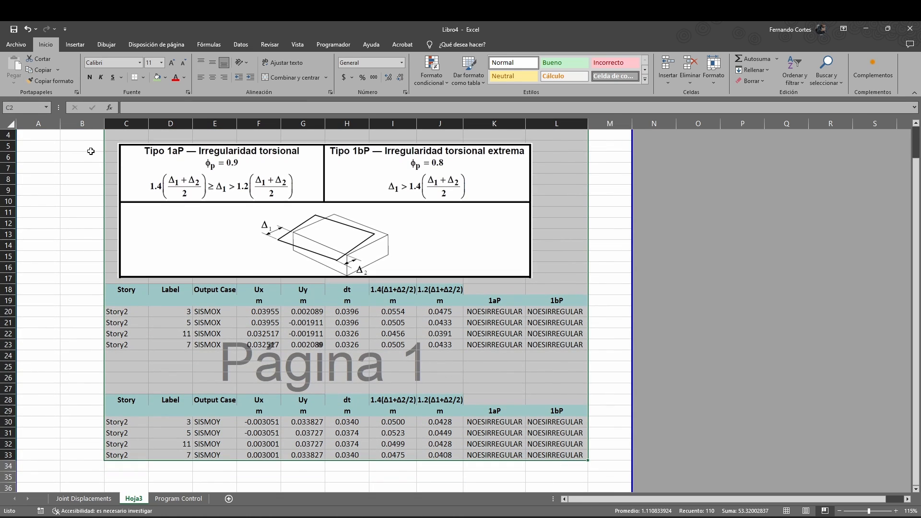
left_click(143, 77)
left_click(166, 188)
scroll(302, 237, "up", 1)
left_click(210, 134)
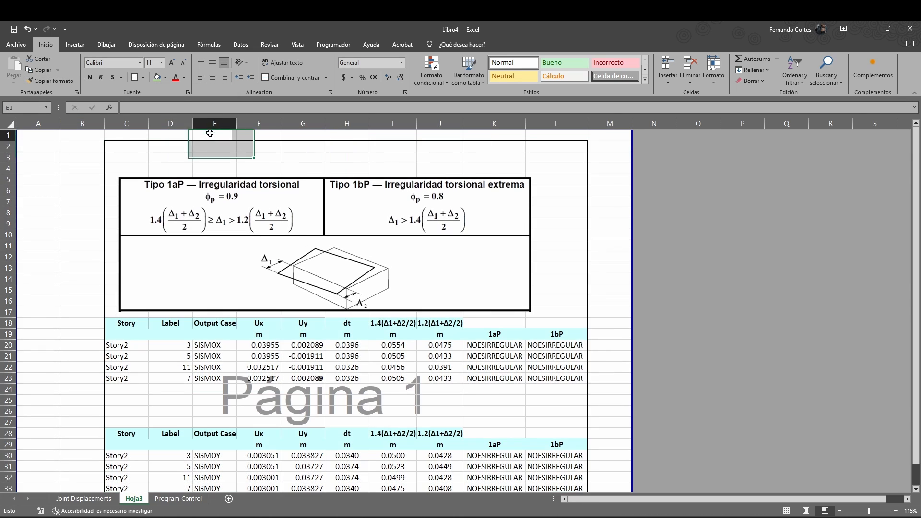
Merge and centre C2:L2 and enter the title CHEQUEO IRREGULARIDADES.
left_click_drag(122, 146, 544, 146)
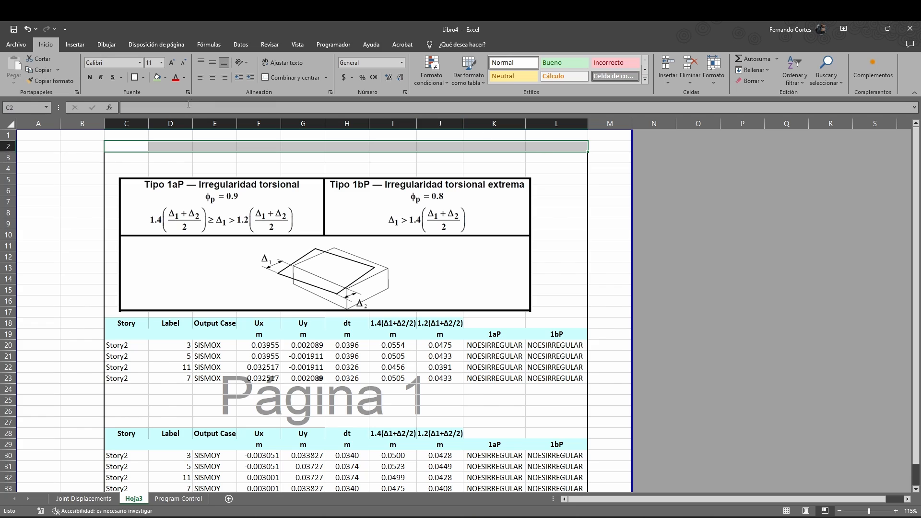
left_click(289, 79)
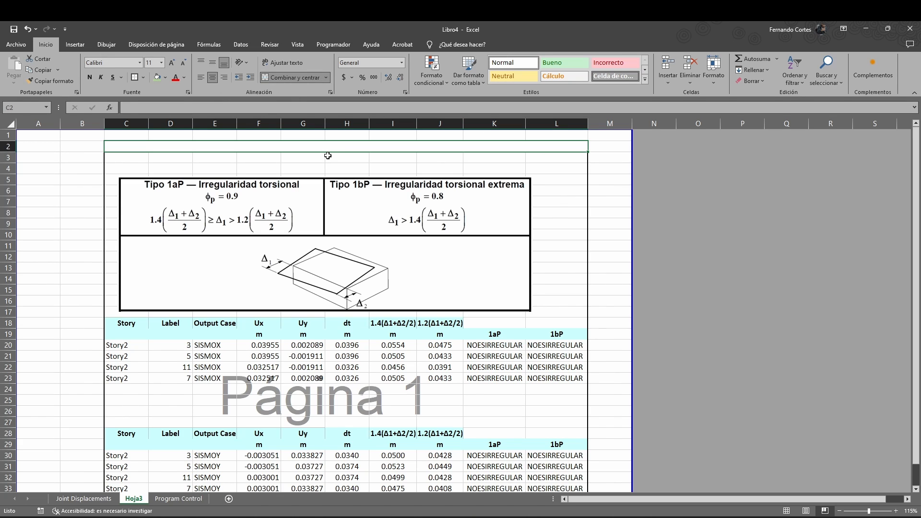
type("CHEQUEO I")
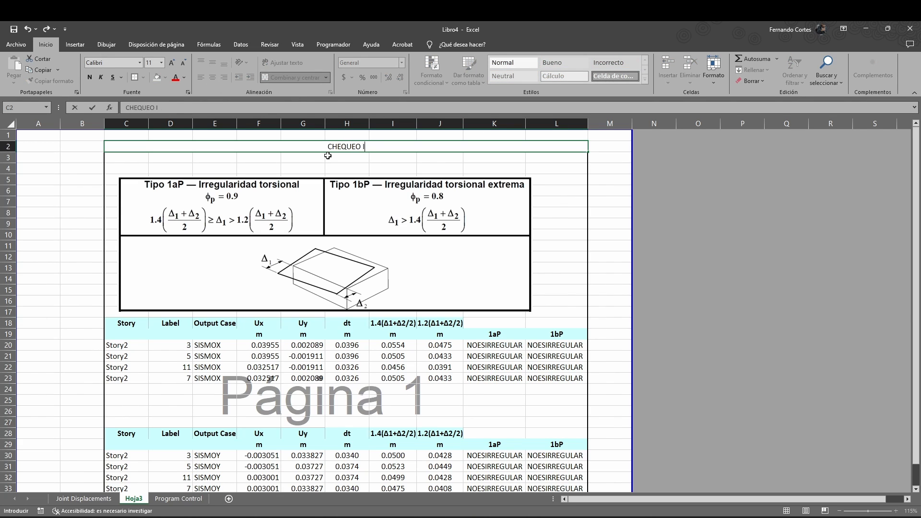
type("RREGULARIDAES")
key("Return")
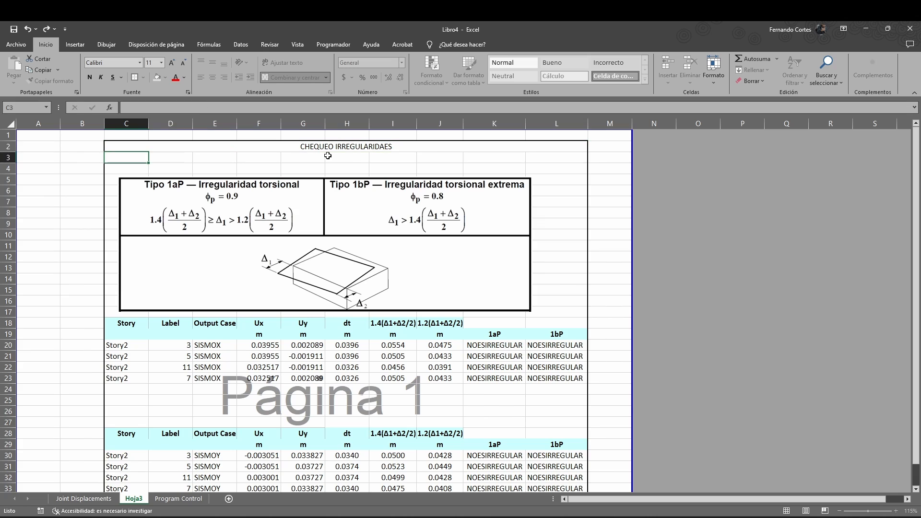
double_click(382, 145)
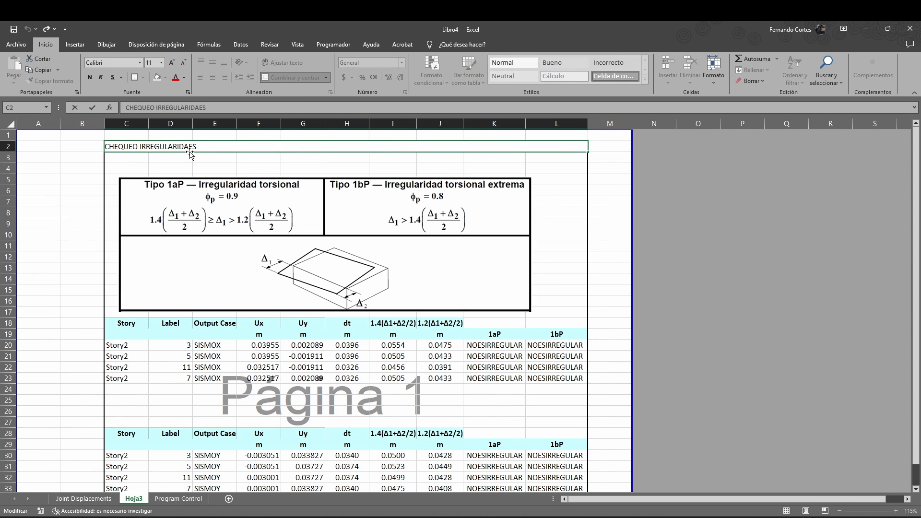
type("D")
key("Return")
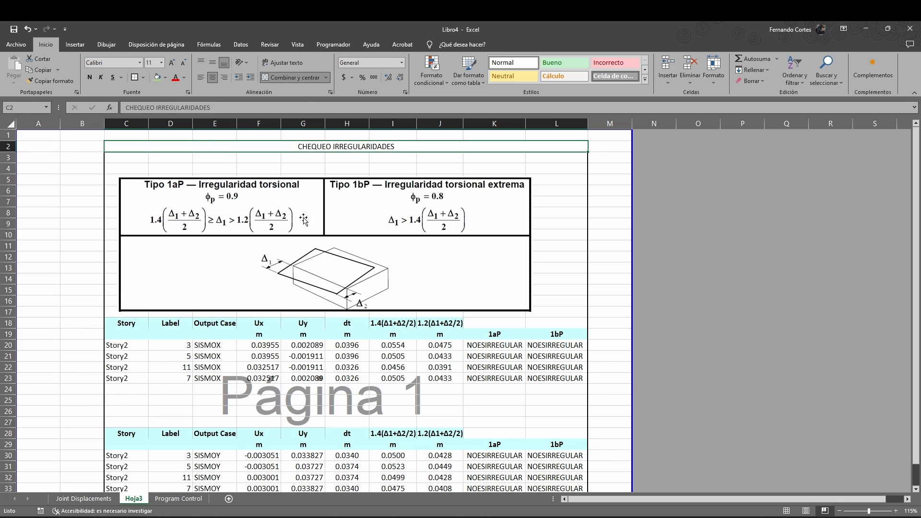
Shift the torsional irregularity image slightly so it sits centred between the border and the SISMOX table.
left_click_drag(348, 230, 366, 219)
scroll(467, 248, "down", 3)
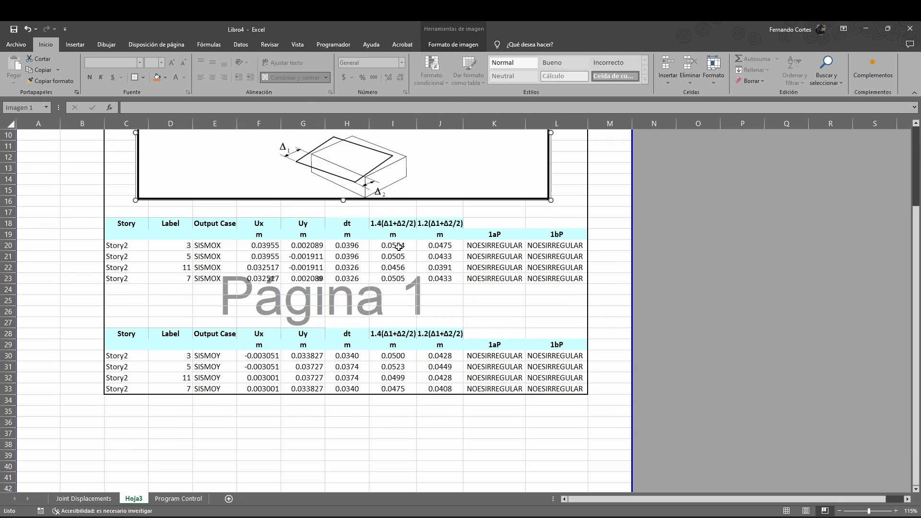
left_click(350, 298)
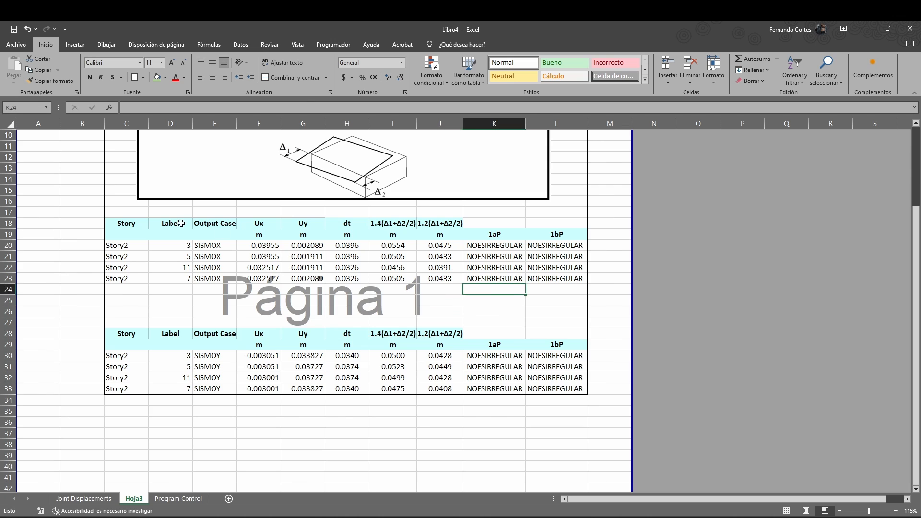
Apply all cell borders to the SISMOX table C18:L23 and the SISMOY table C28:L33.
left_click_drag(137, 222, 549, 277)
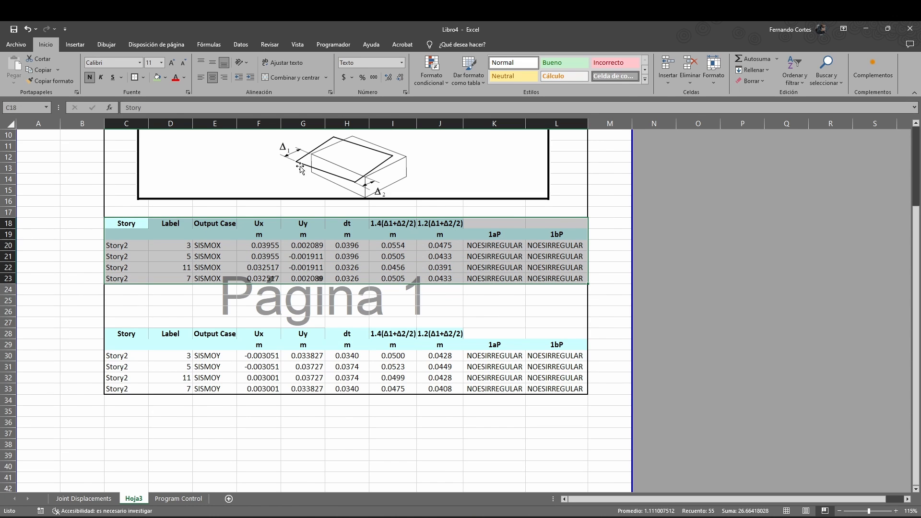
left_click(143, 78)
left_click(164, 162)
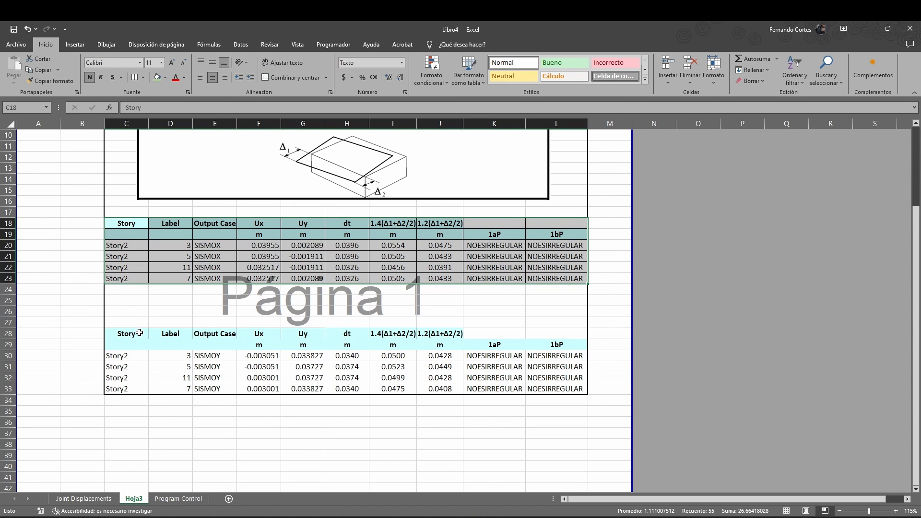
left_click_drag(140, 333, 575, 390)
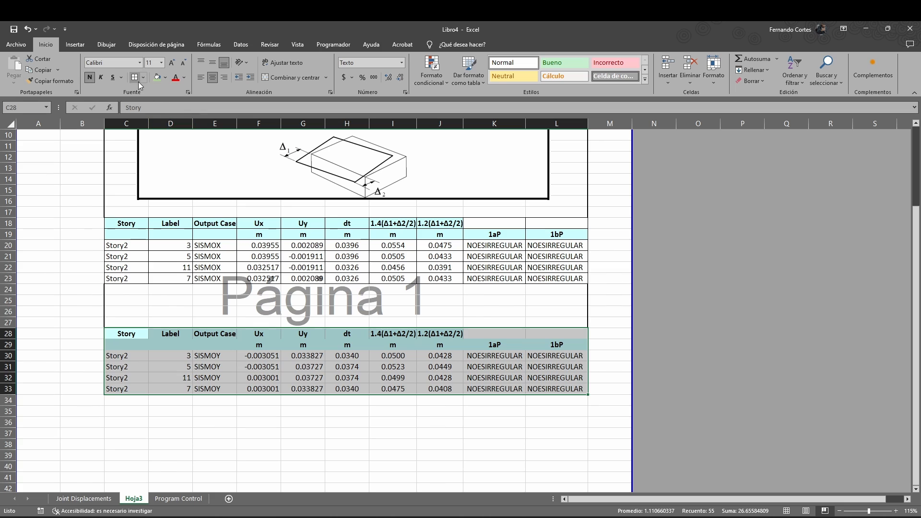
left_click(136, 78)
left_click(455, 291)
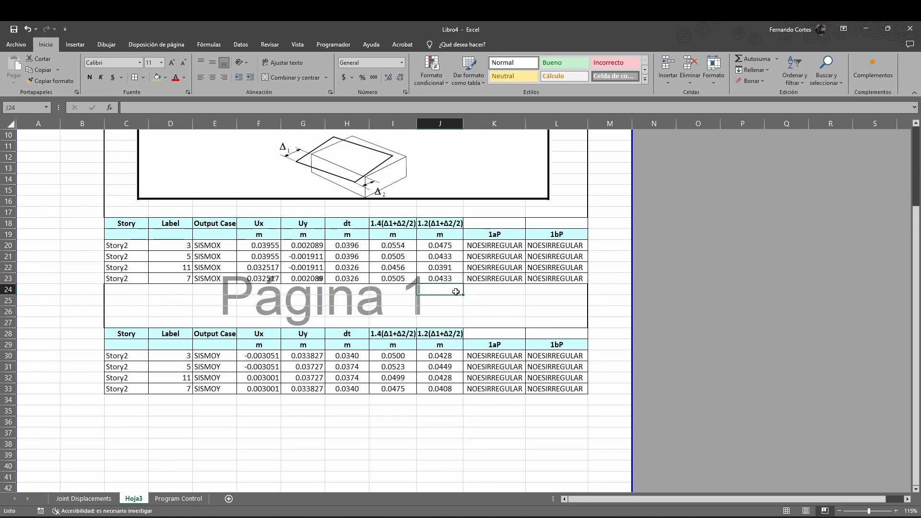
Enter the label ϕp in J24 below the SISMOX table, using the inserted phi symbol, and centre it.
left_click_drag(480, 245, 580, 281)
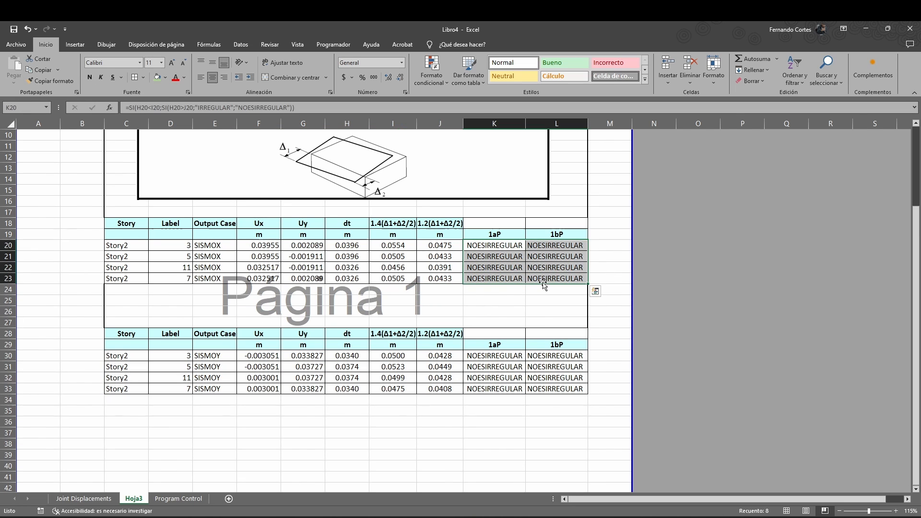
left_click(442, 293)
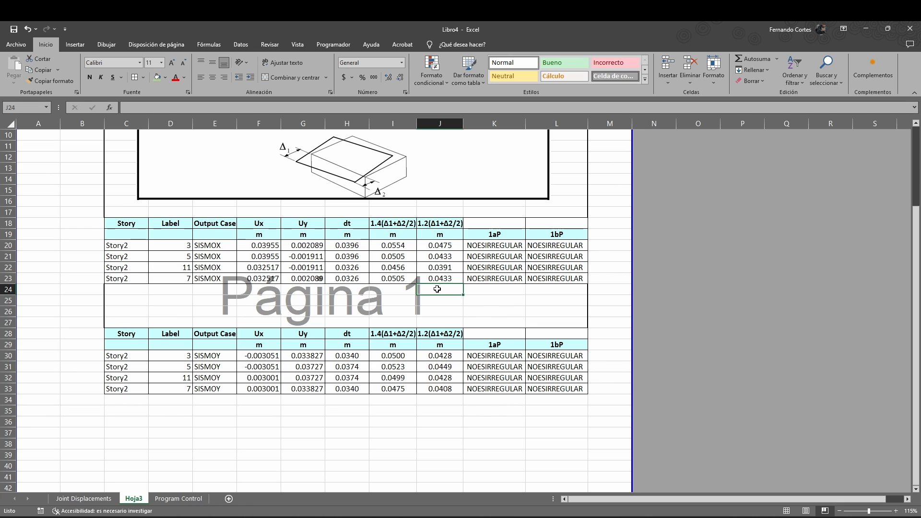
left_click(77, 45)
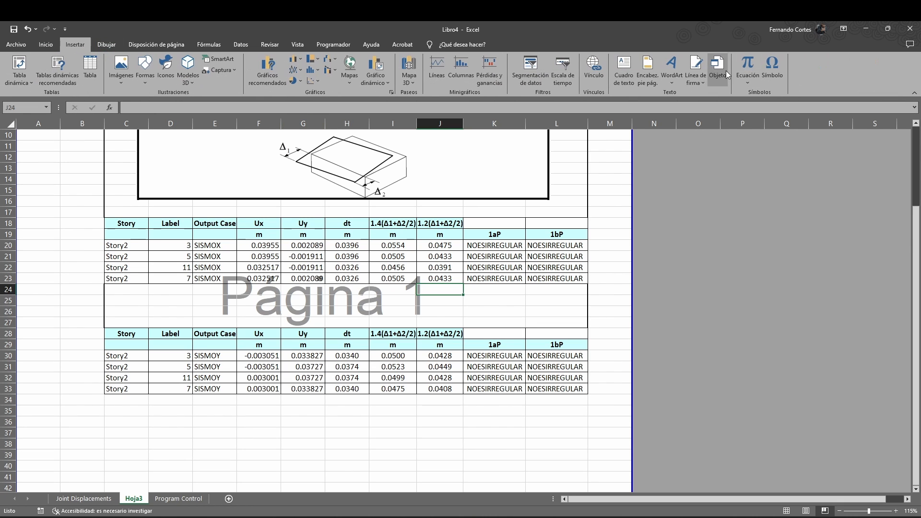
left_click(767, 76)
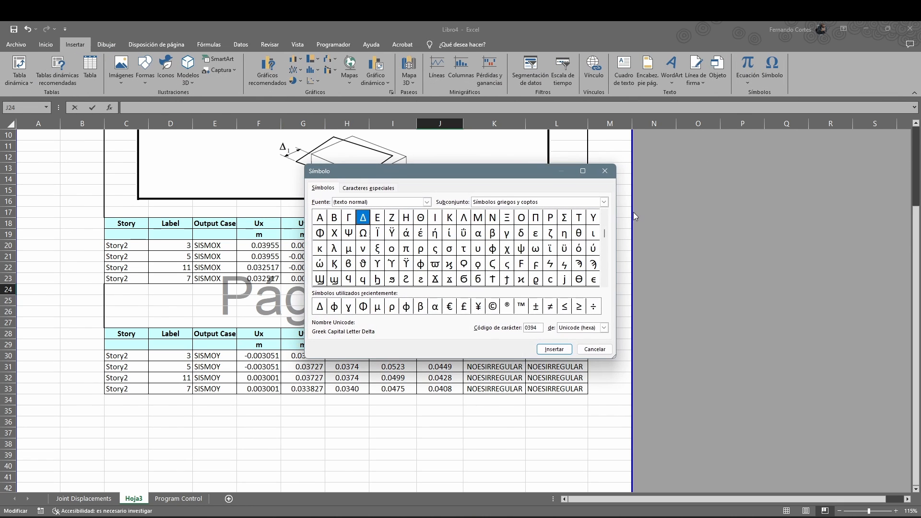
left_click(335, 307)
left_click(555, 349)
left_click(595, 349)
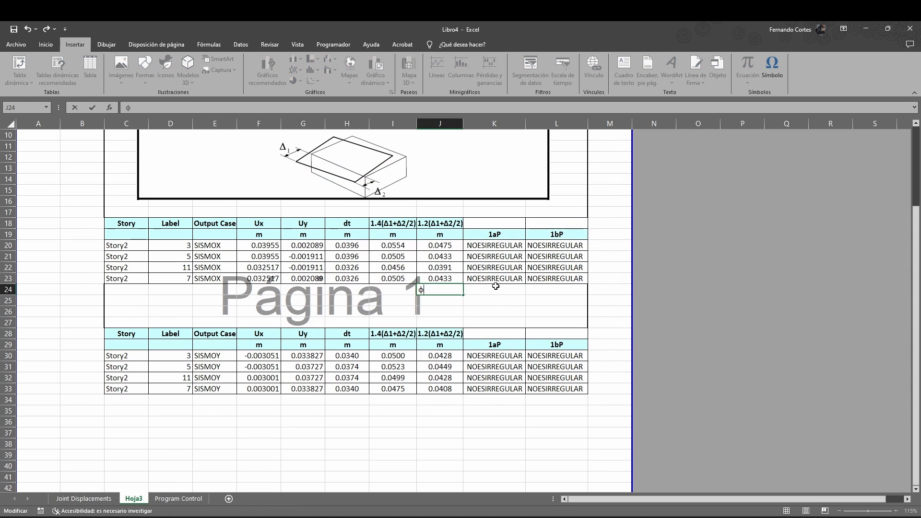
type("P")
key("Return")
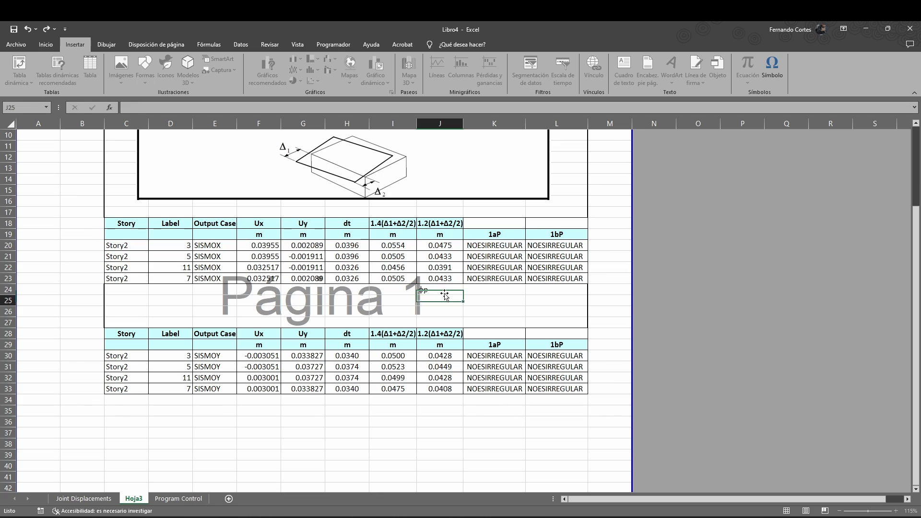
left_click(439, 290)
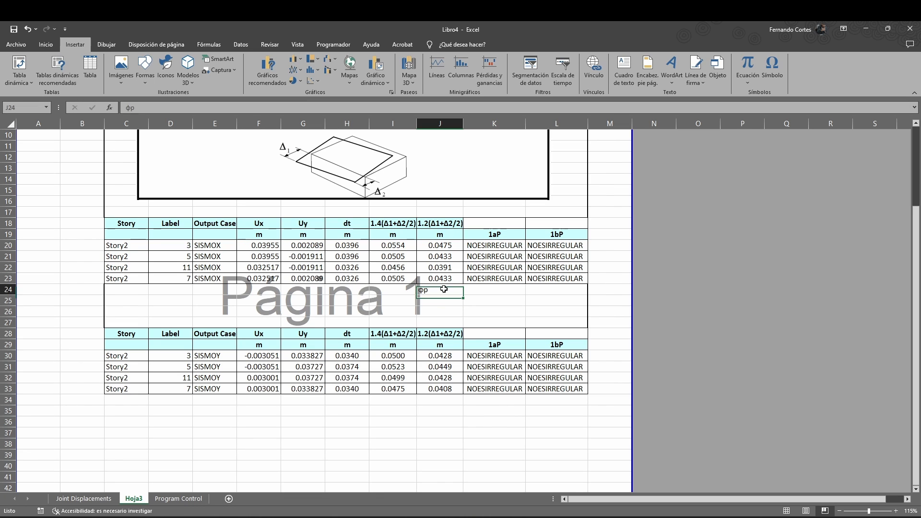
left_click(48, 45)
left_click(212, 77)
Enter 1 as the ϕp factor for both 1aP and 1bP in K24 and L24.
left_click(493, 291)
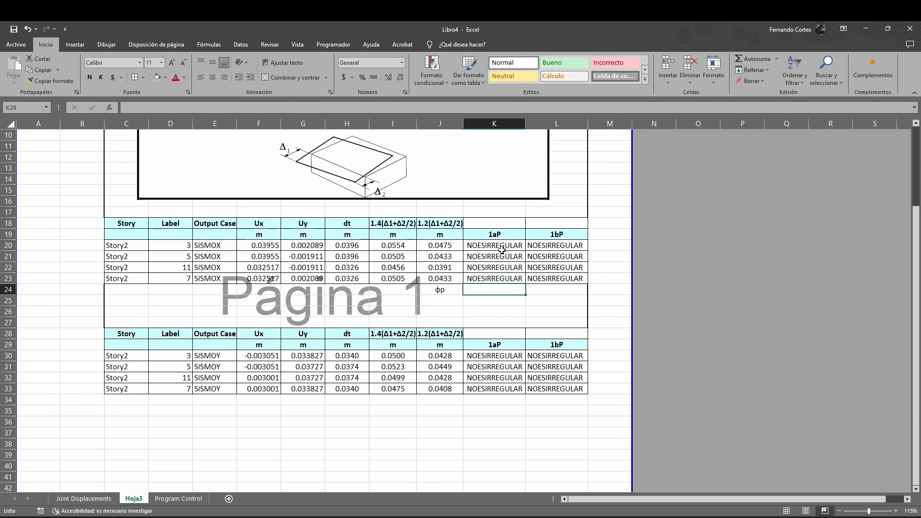
type("1")
key("Return")
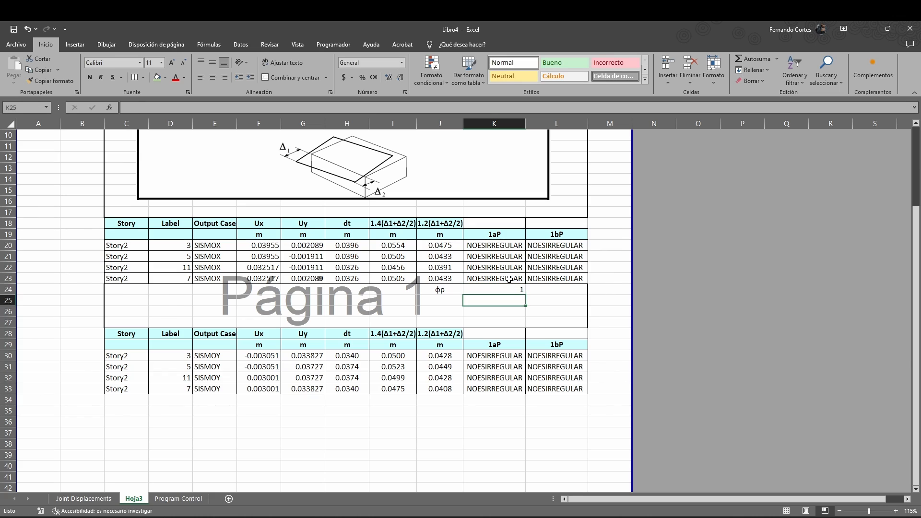
key("Up")
key("Right")
type("1")
key("Return")
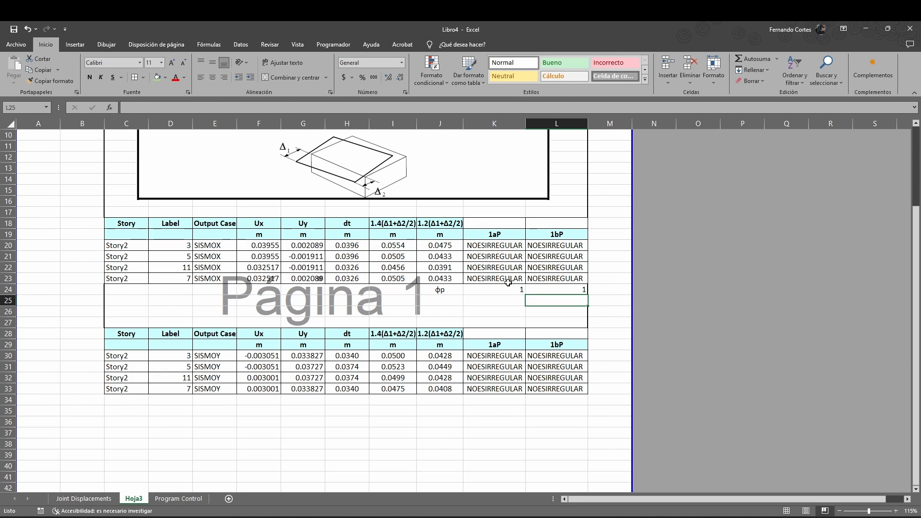
Centre the factors in K24:L24 and format them with one decimal place.
left_click_drag(508, 288, 538, 288)
left_click(213, 77)
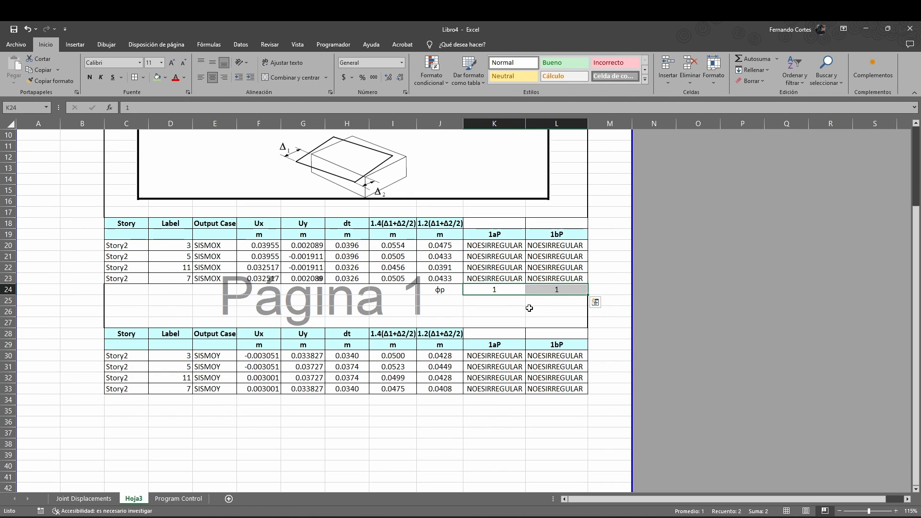
left_click(391, 78)
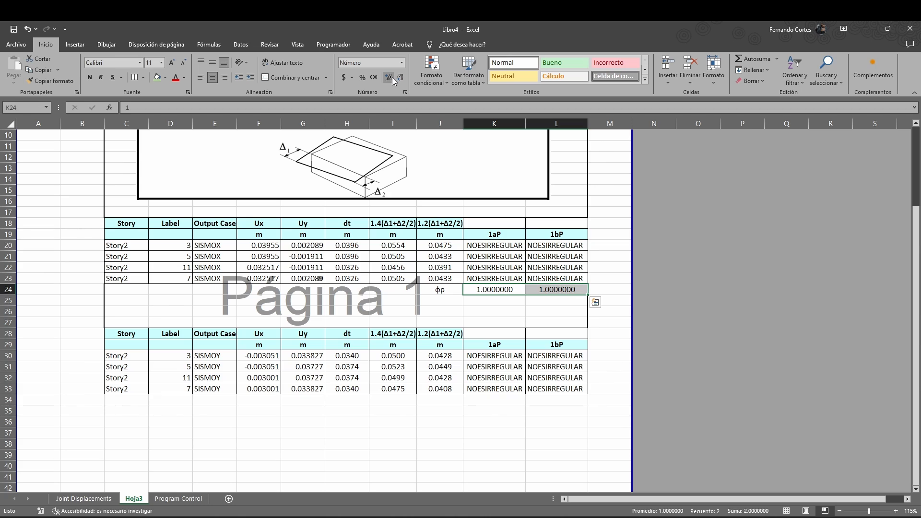
left_click(399, 79)
left_click(399, 79)
left_click(400, 79)
left_click(400, 79)
left_click(400, 80)
left_click(400, 79)
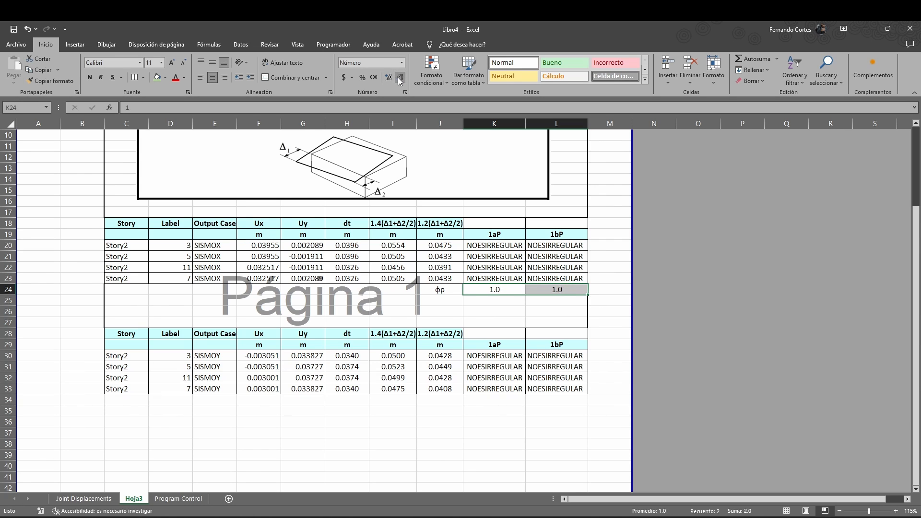
Copy the ϕp row J24:L24 to J34:L34 below the SISMOY table.
left_click(508, 303)
left_click_drag(442, 290, 556, 290)
key("ctrl+c")
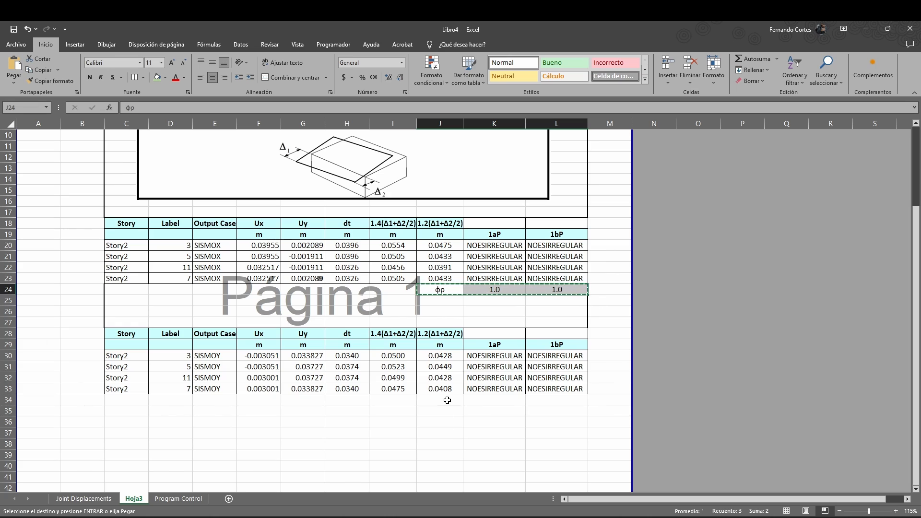
left_click(447, 400)
key("ctrl+v")
key("Escape")
left_click(499, 401)
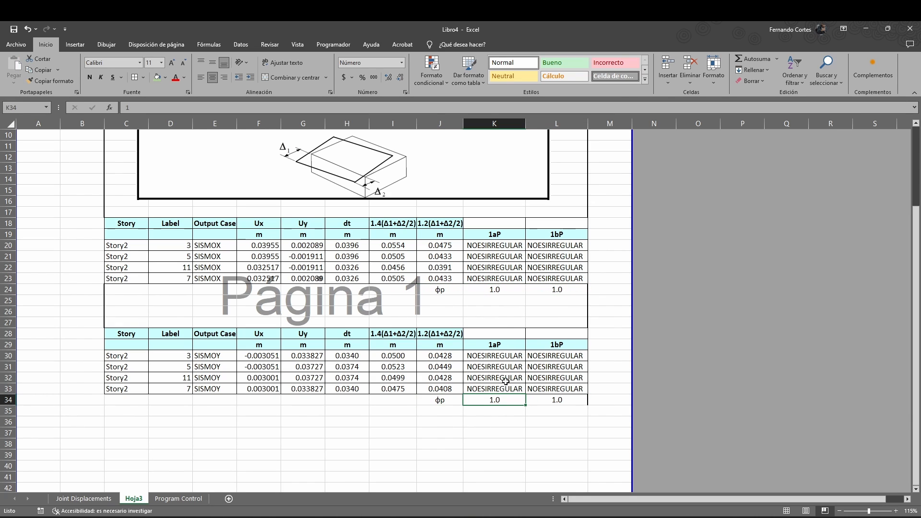
left_click(508, 291)
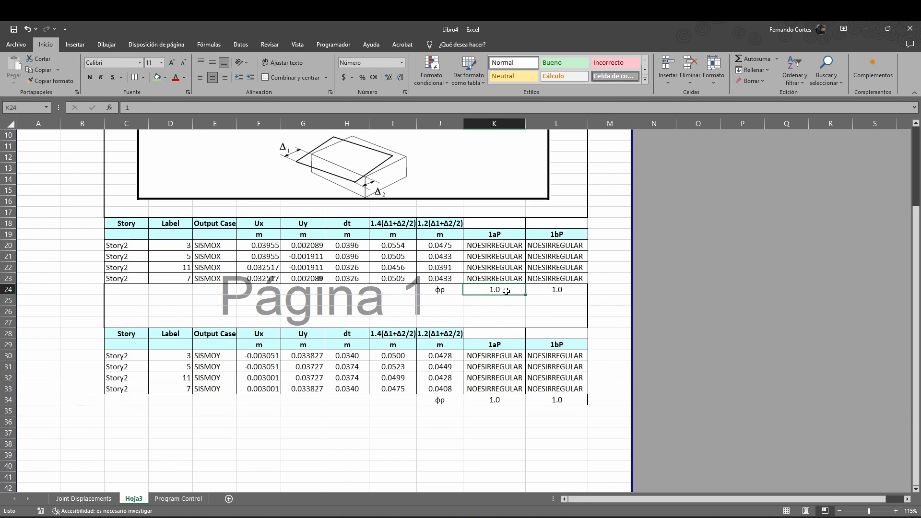
double_click(506, 291)
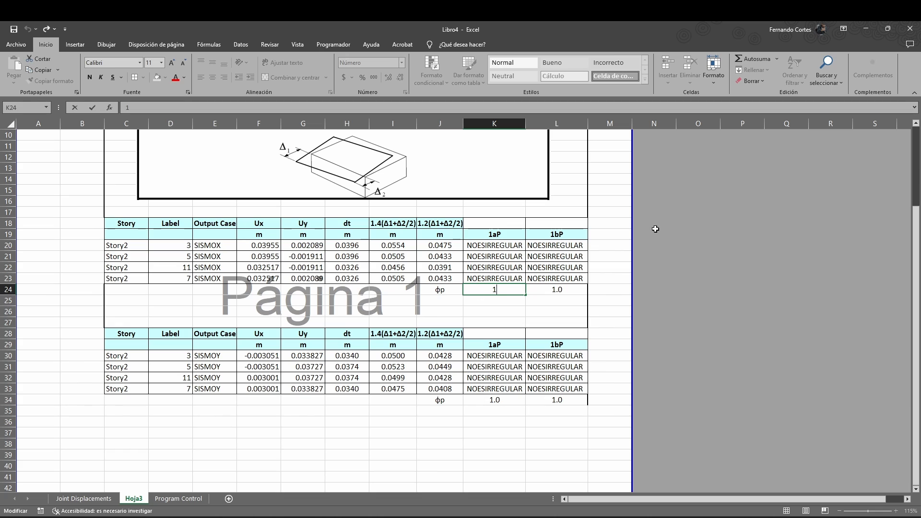
left_click_drag(734, 179, 814, 300)
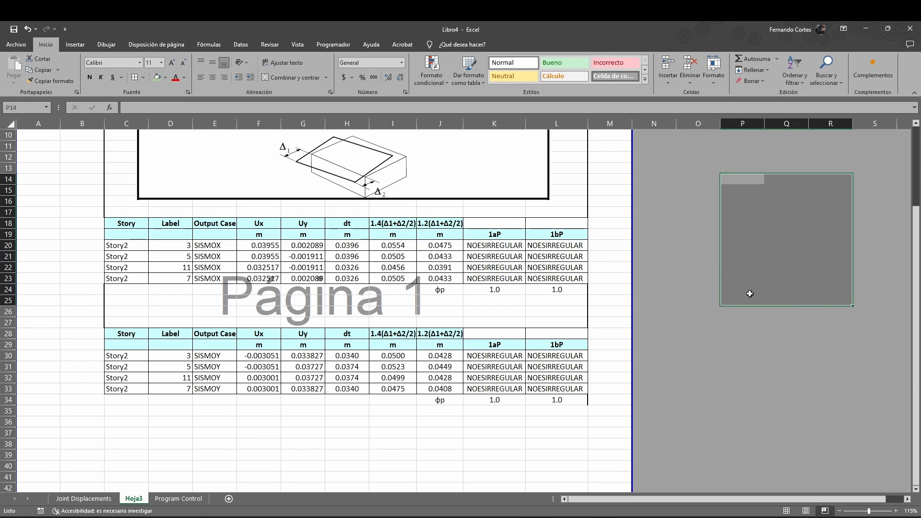
left_click(508, 293)
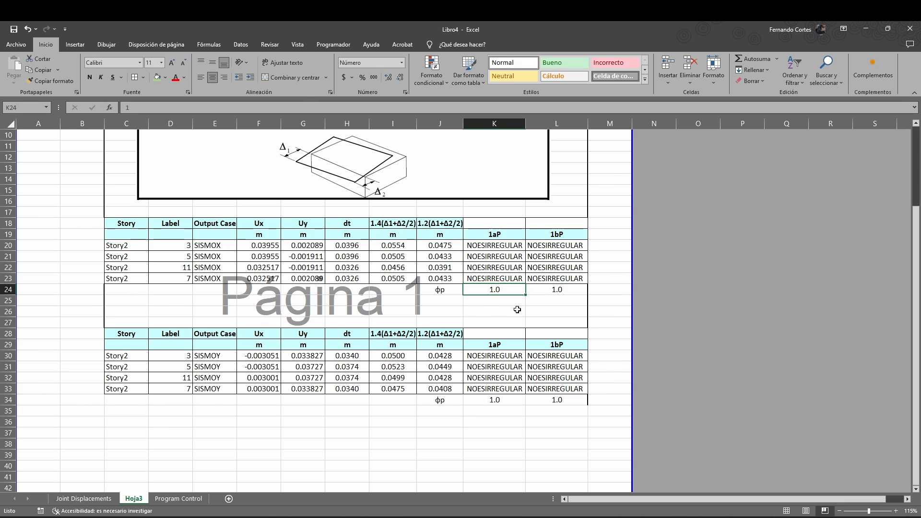
Paste the Tipo 2P — Retrocesos en las esquinas image below the SISMOY table and fit it within rows 36 to 47.
scroll(518, 309, "up", 3)
scroll(480, 264, "down", 8)
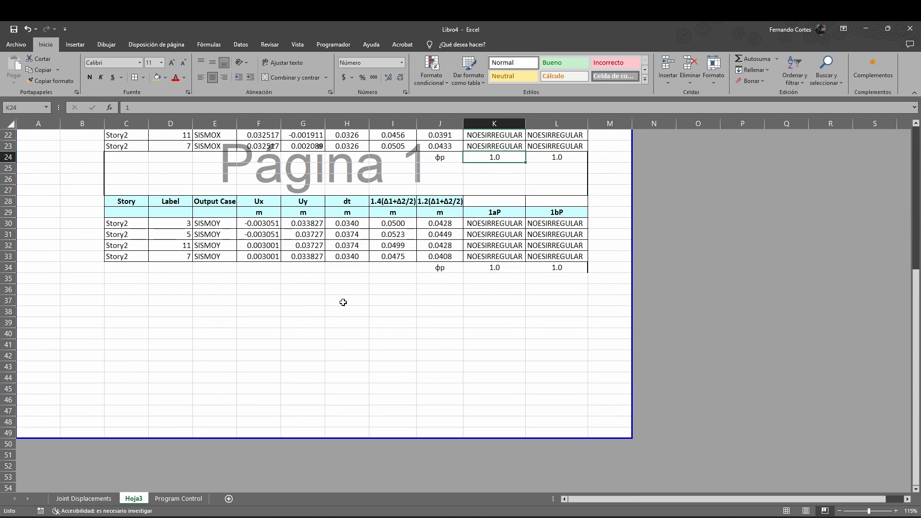
left_click(126, 289)
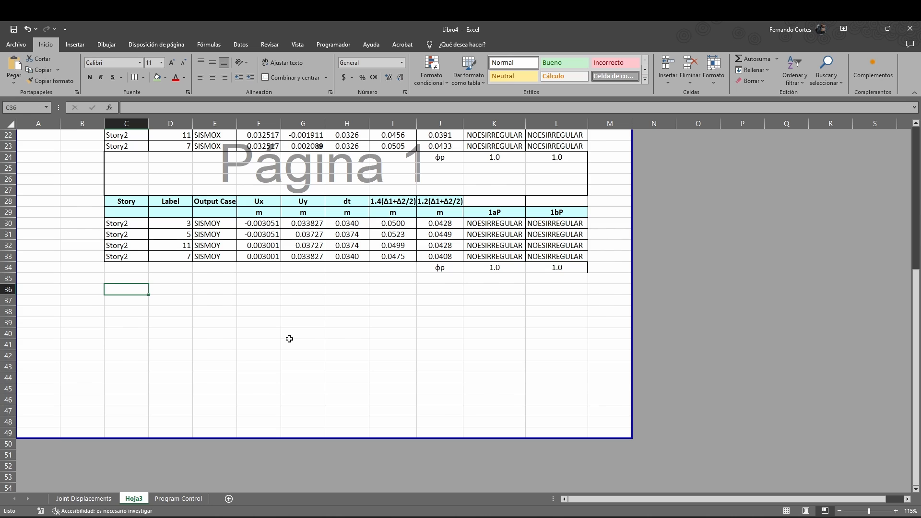
key("ctrl+v")
left_click_drag(115, 287, 398, 374)
left_click_drag(484, 392, 238, 337)
left_click(568, 298)
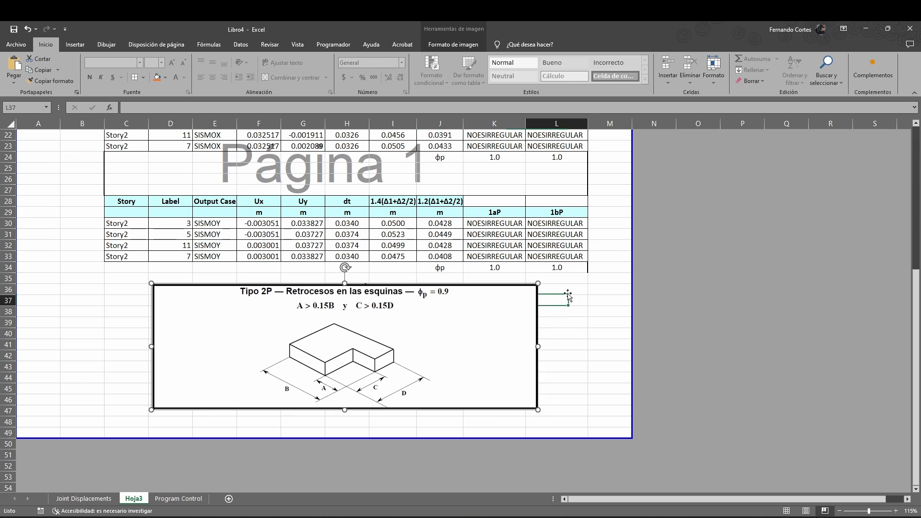
Apply all cell borders to C28:L34 so the SISMOY table includes its ϕp row.
left_click_drag(570, 269, 123, 201)
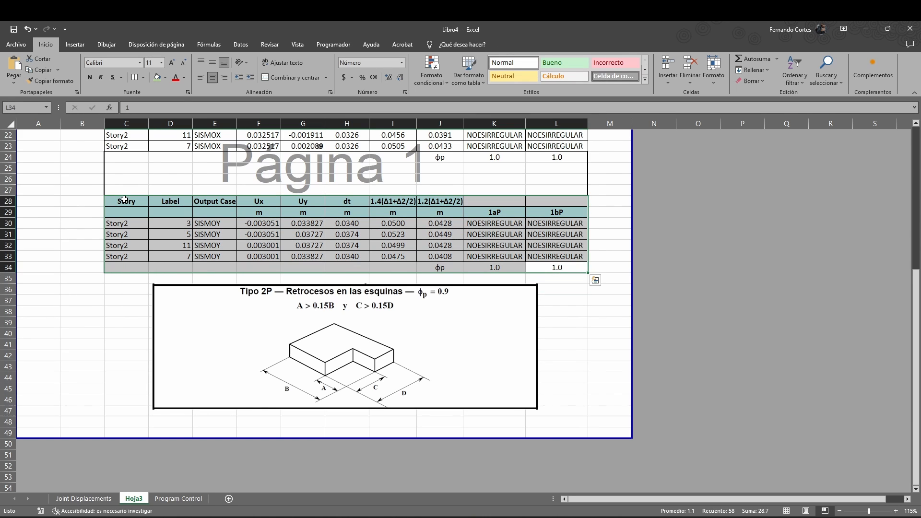
left_click(136, 79)
left_click(571, 356)
scroll(282, 394, "down", 2)
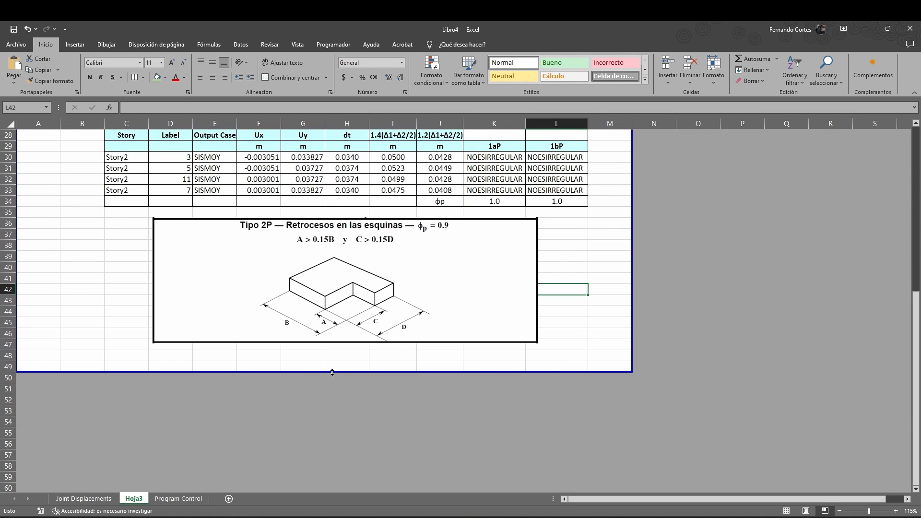
Narrow the Tipo 2P image to end at column H and apply a thick outside border around C35:L48.
left_click(524, 334)
left_click_drag(537, 280, 318, 284)
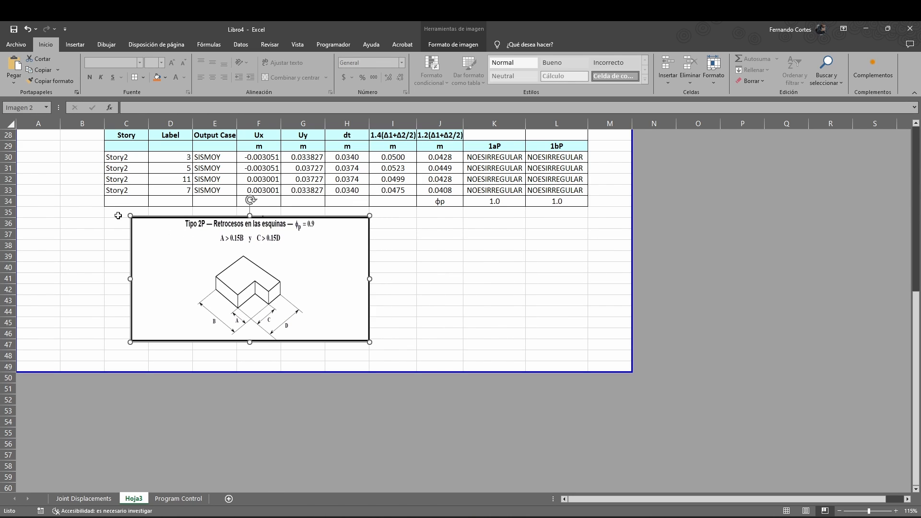
left_click_drag(118, 216, 556, 358)
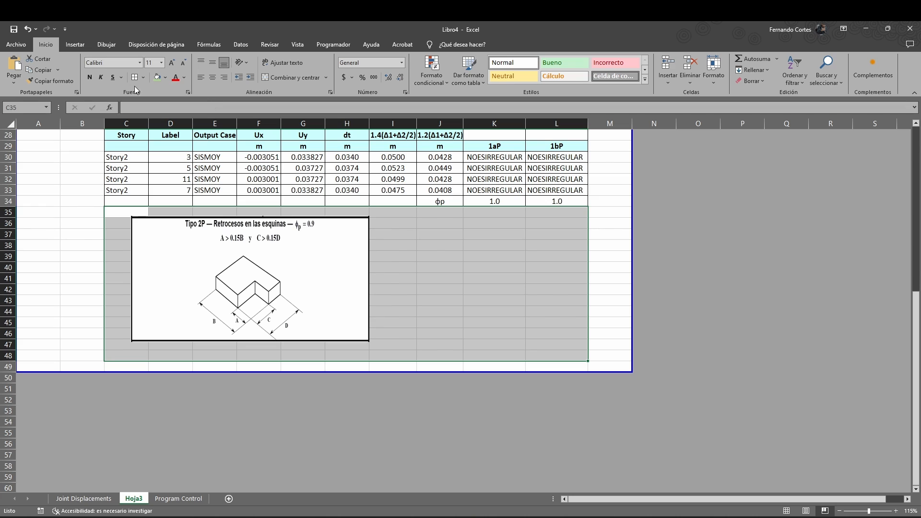
left_click(135, 78)
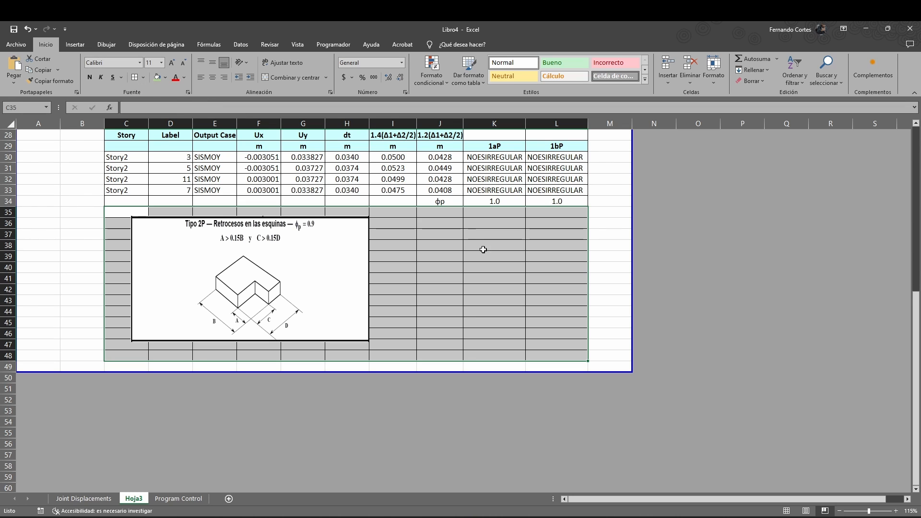
key("ctrl+z")
left_click(144, 77)
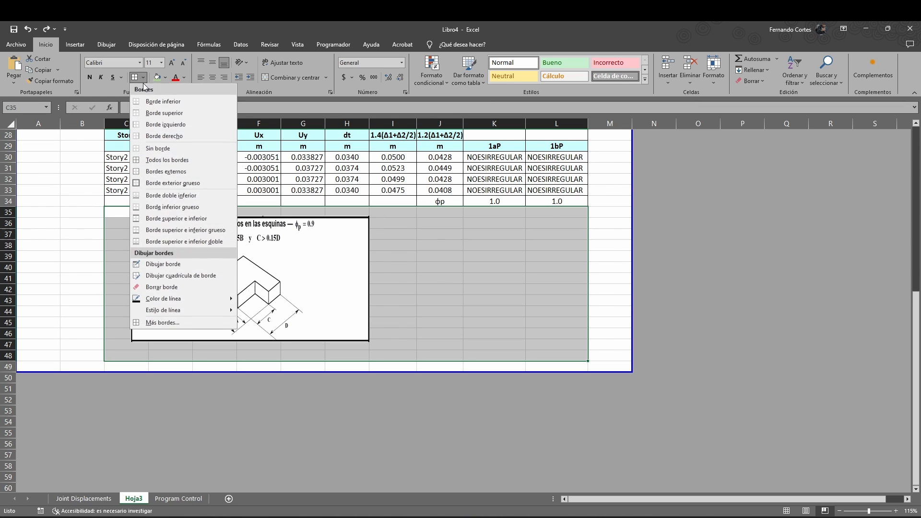
left_click(166, 183)
left_click(513, 288)
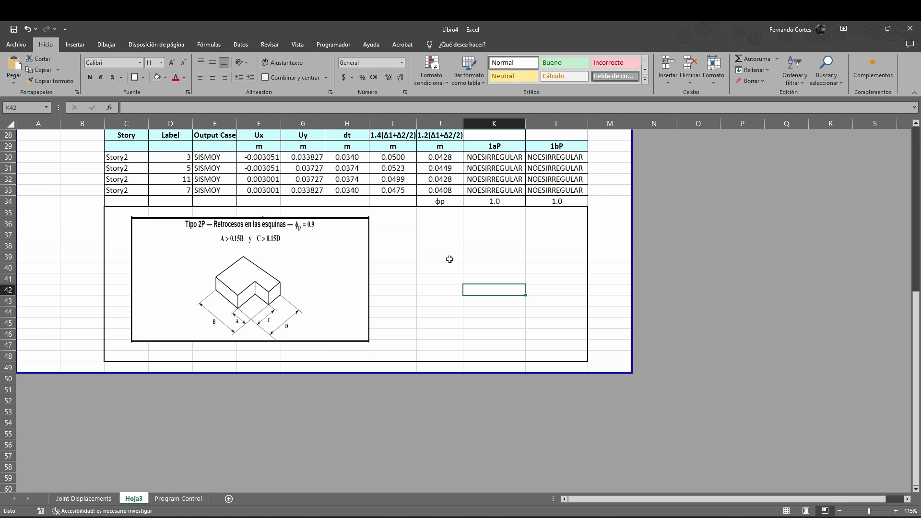
Undo the red pen strokes drawn beside the corner diagram on the Tipo 2P image.
left_click(106, 44)
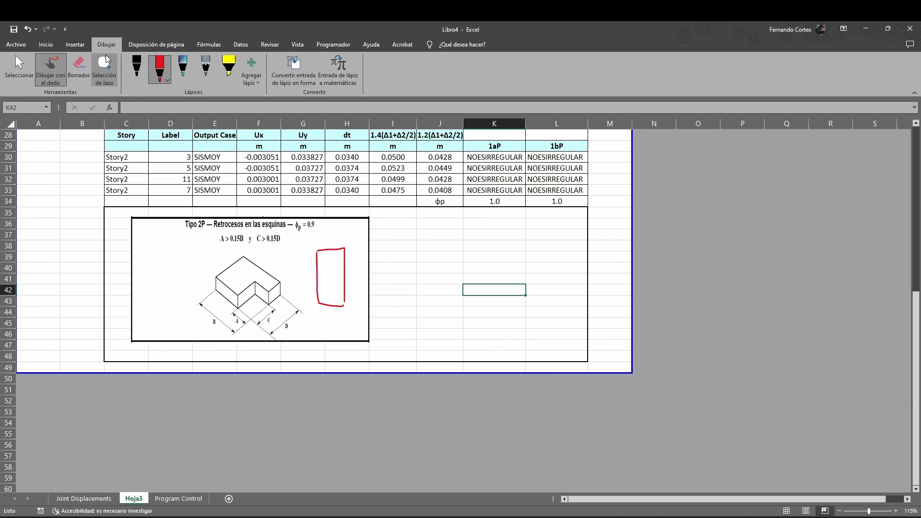
key("ctrl+z")
key("ctrl+z")
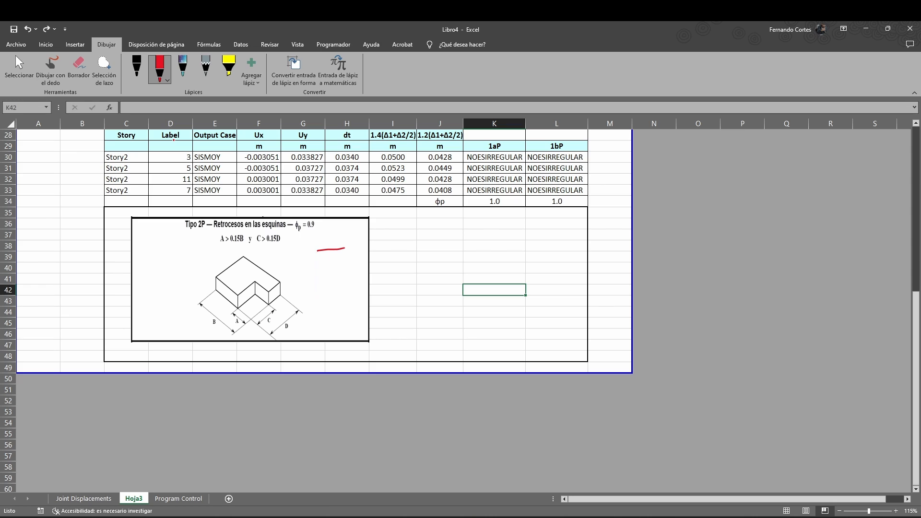
key("ctrl+z")
left_click(45, 44)
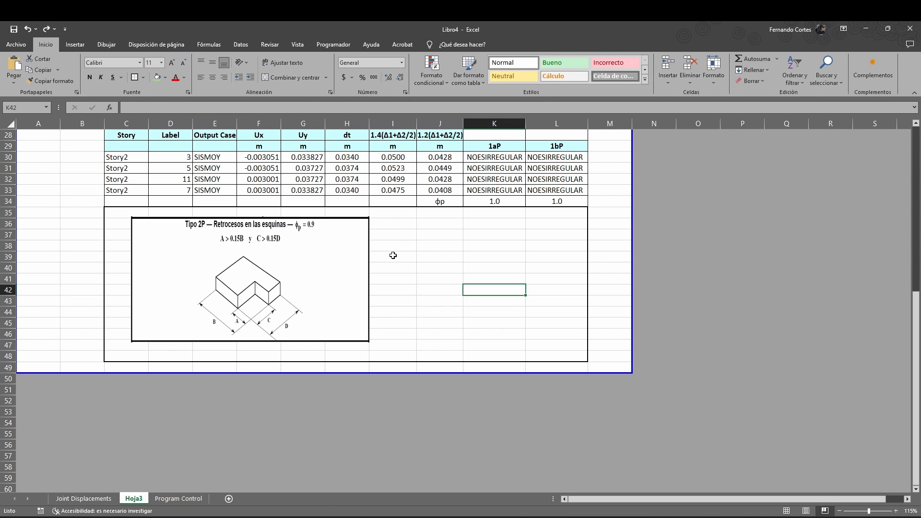
Merge and centre J38:K45, enter NO APLICA centred vertically, and outline the merged cell with an outside border.
left_click_drag(446, 248, 492, 318)
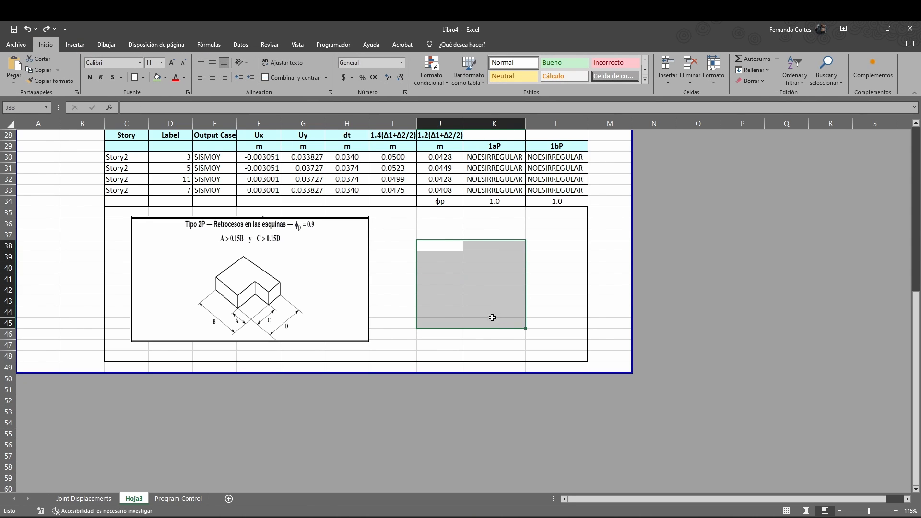
left_click(293, 77)
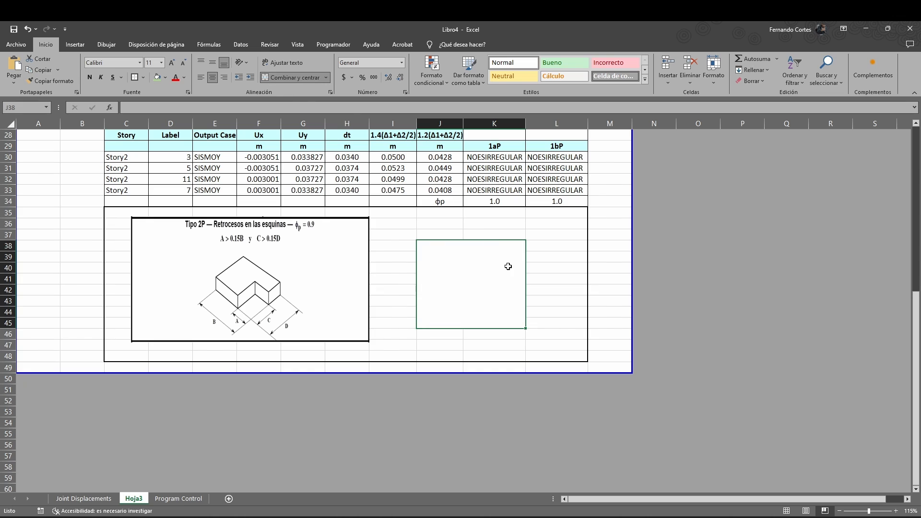
type("NO")
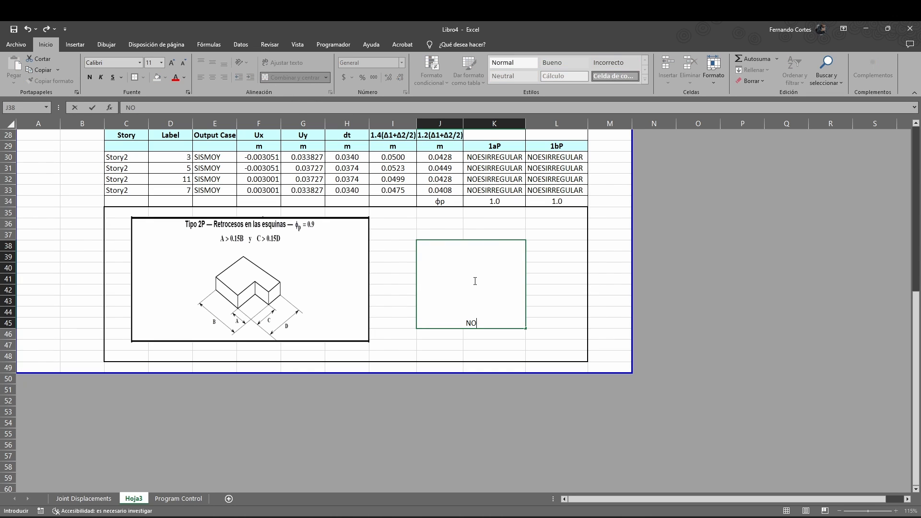
type(" APLICA")
key("Return")
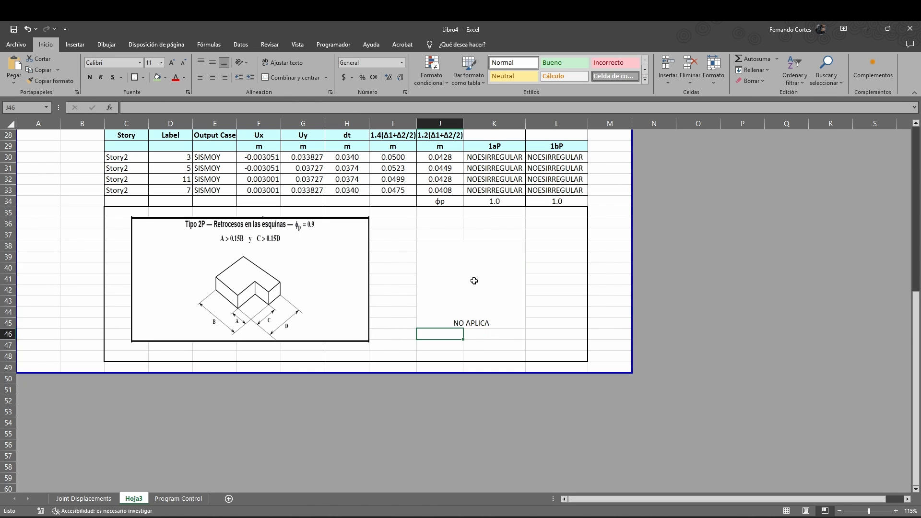
left_click(474, 281)
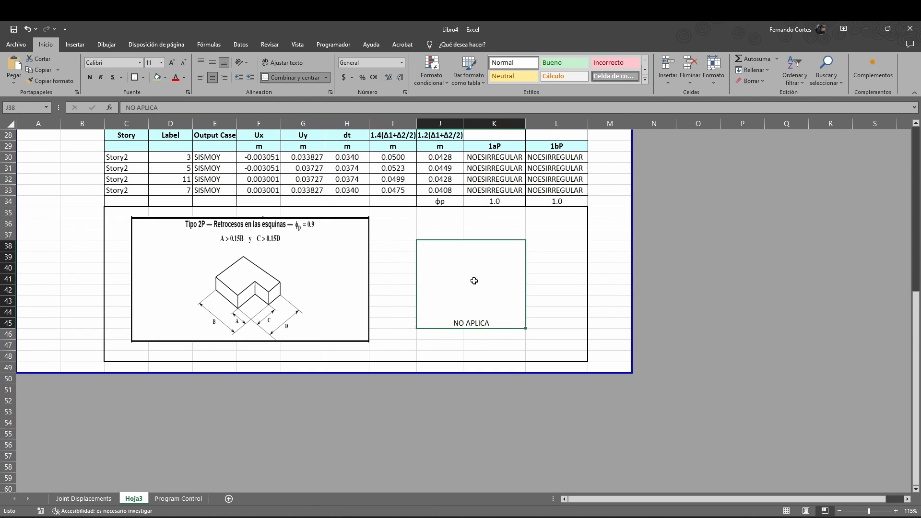
left_click(213, 64)
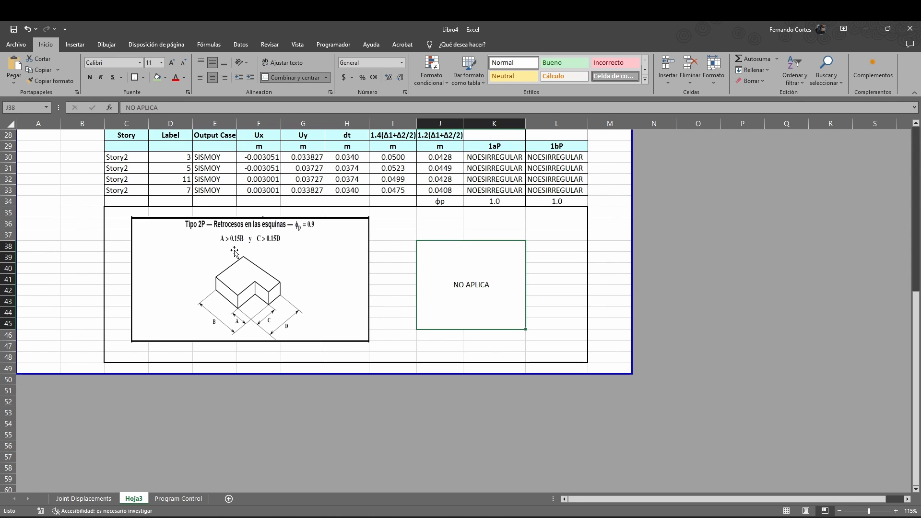
Enlarge the Tipo 2P image slightly so it extends into column I and down to row 47 inside its frame.
left_click(222, 243)
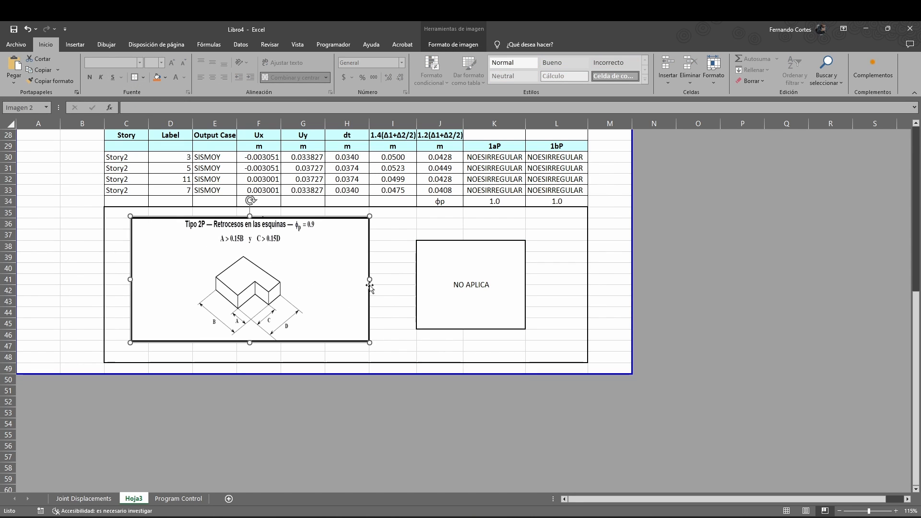
left_click_drag(370, 342, 555, 440)
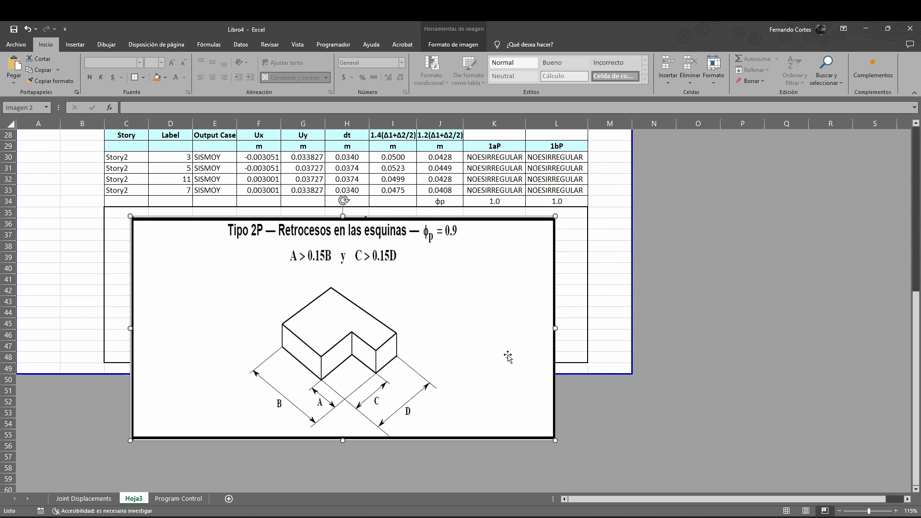
left_click_drag(555, 441, 381, 349)
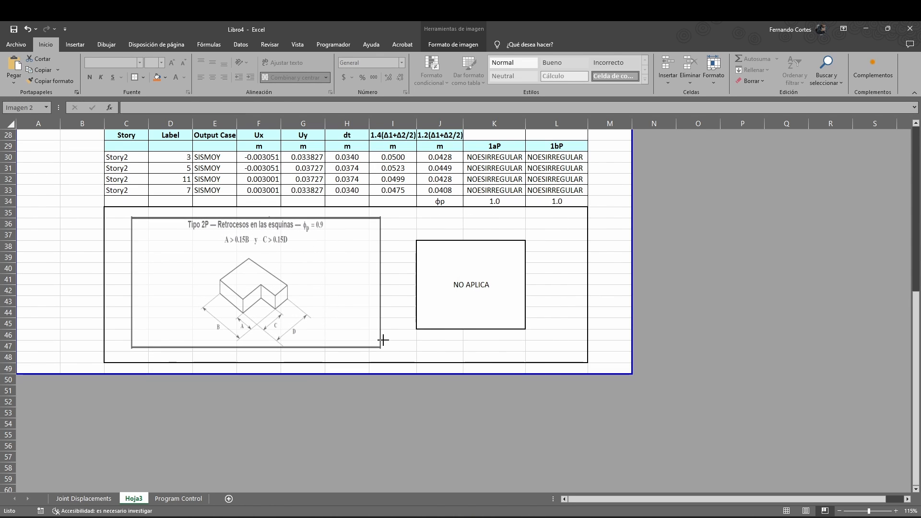
left_click_drag(353, 315, 352, 315)
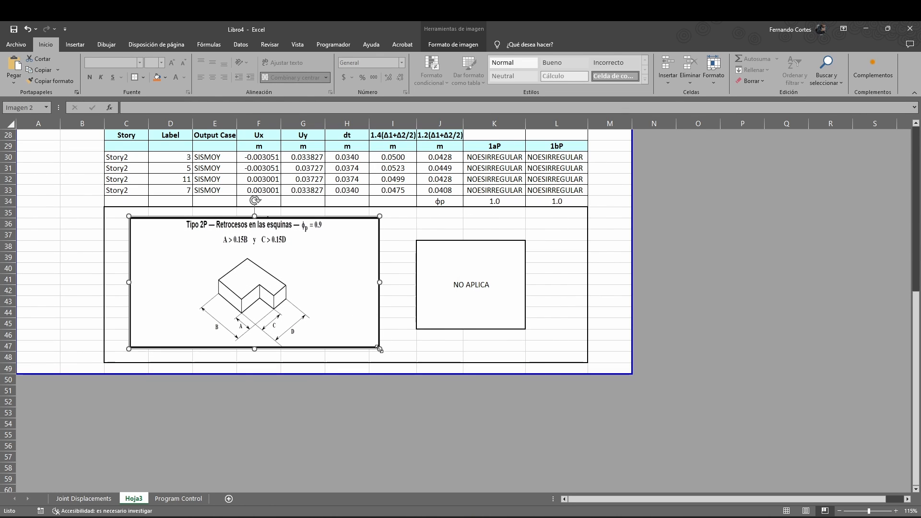
left_click_drag(379, 348, 385, 351)
left_click(561, 276)
left_click(561, 268)
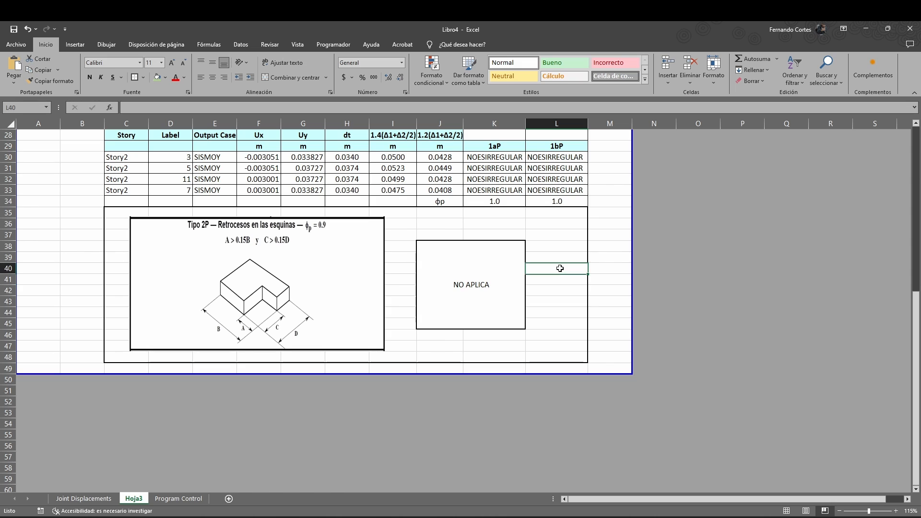
Copy the ϕp label from J24 into L40 beside the NO APLICA block.
scroll(518, 222, "up", 3)
left_click(431, 192)
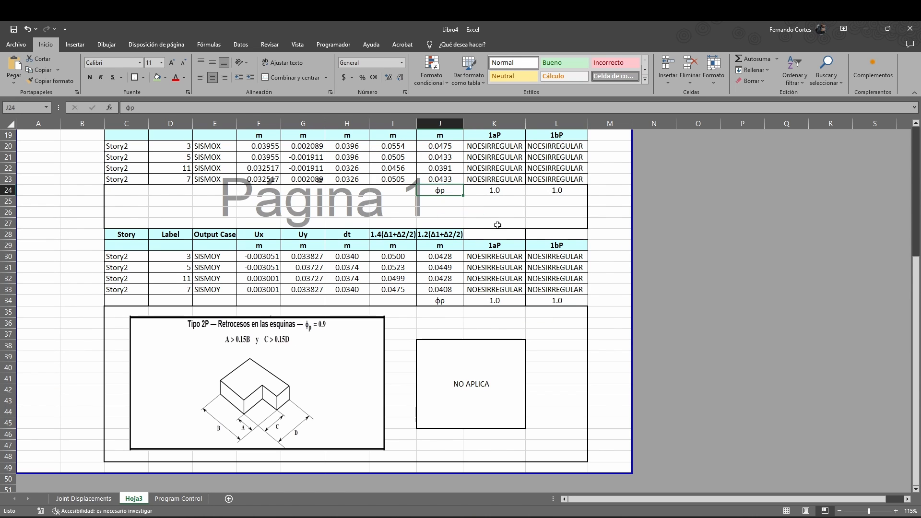
key("ctrl+c")
scroll(496, 222, "down", 2)
left_click(553, 300)
key("ctrl+v")
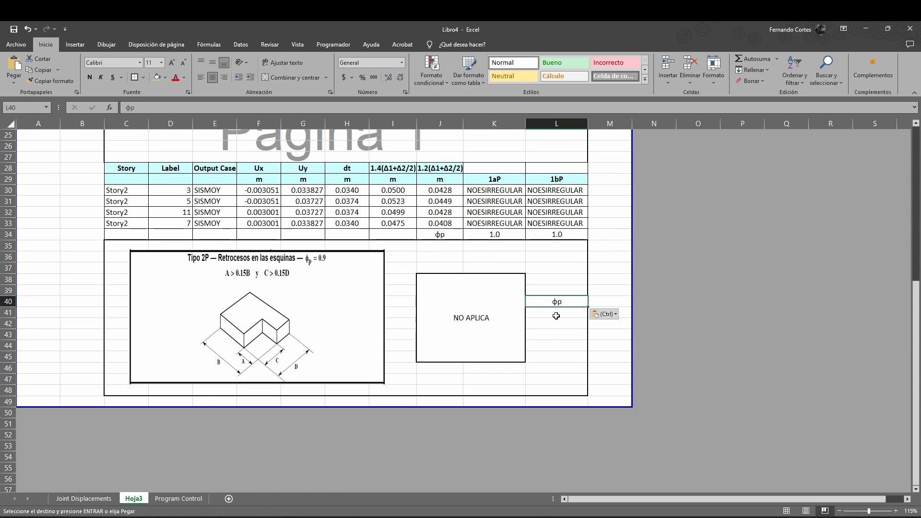
Enter 1.0 in L41 below the ϕp label, shown with one decimal and centred horizontally.
left_click(560, 317)
type("1.0")
key("Return")
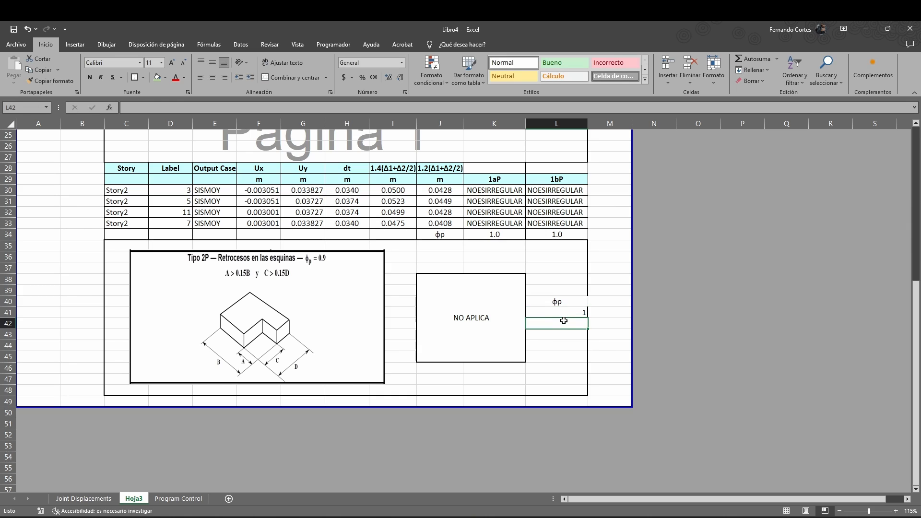
left_click(563, 315)
left_click(388, 77)
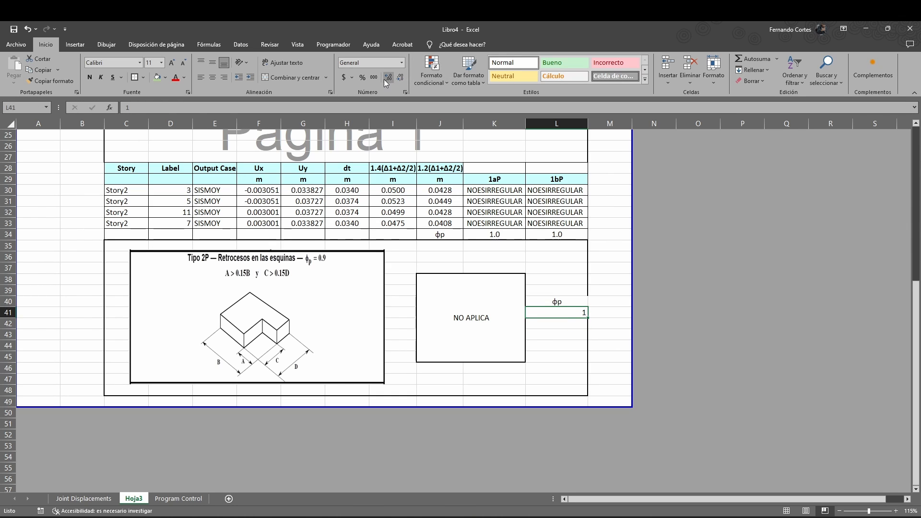
left_click(213, 77)
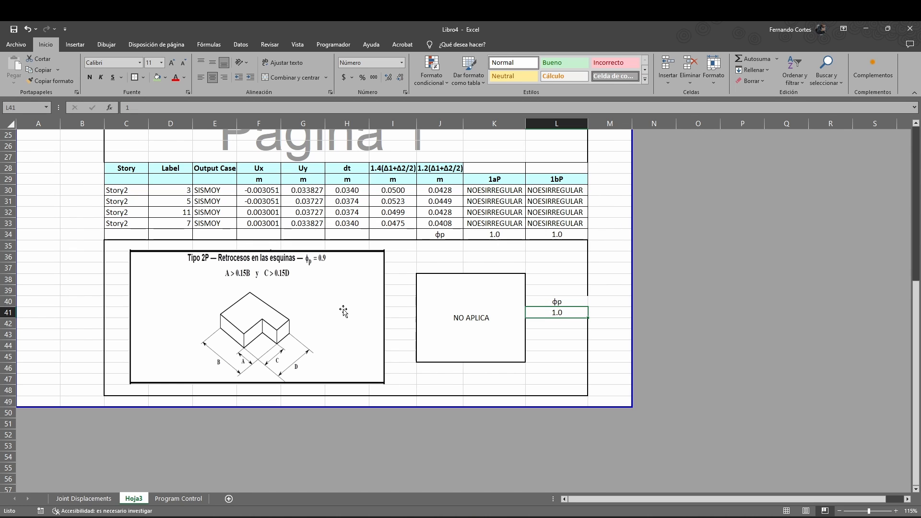
Review the whole irregularity report, from the torsional criteria and SISMOX and SISMOY tables to the Tipo 2P block and its ϕp factor.
scroll(404, 312, "up", 8)
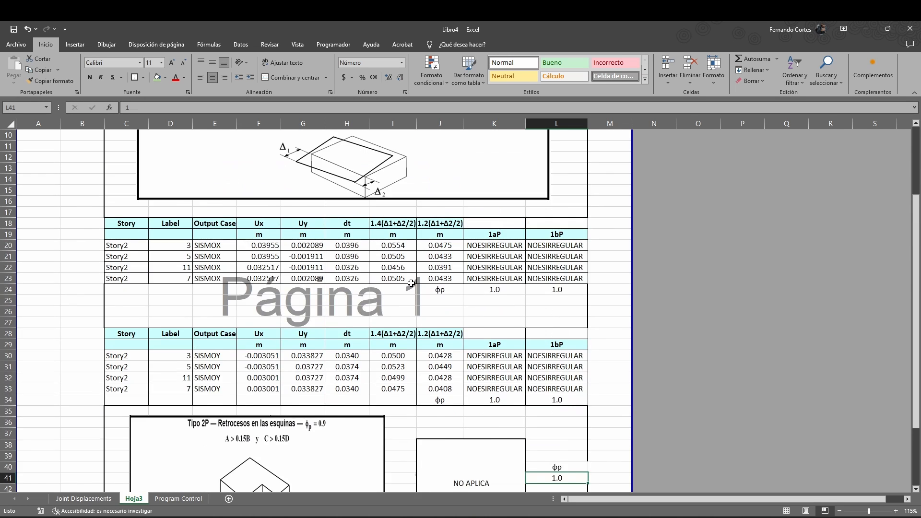
scroll(422, 278, "down", 8)
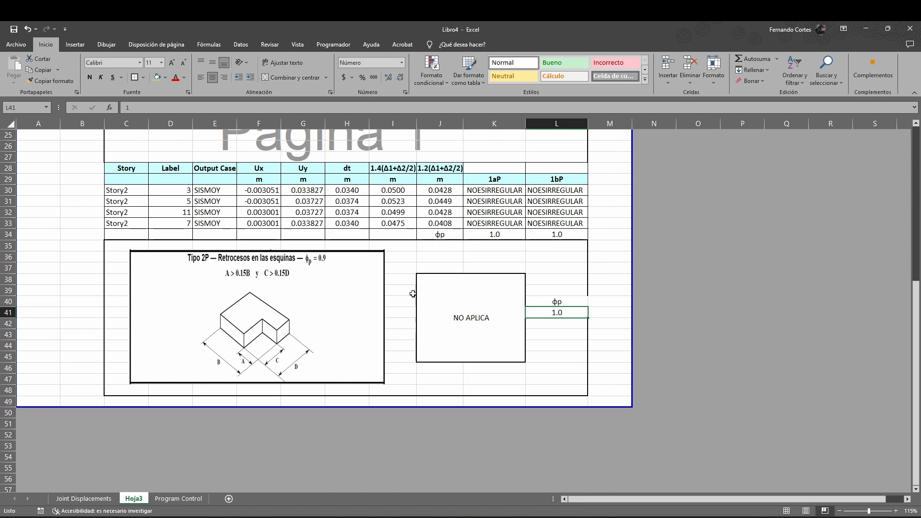
left_click(574, 303)
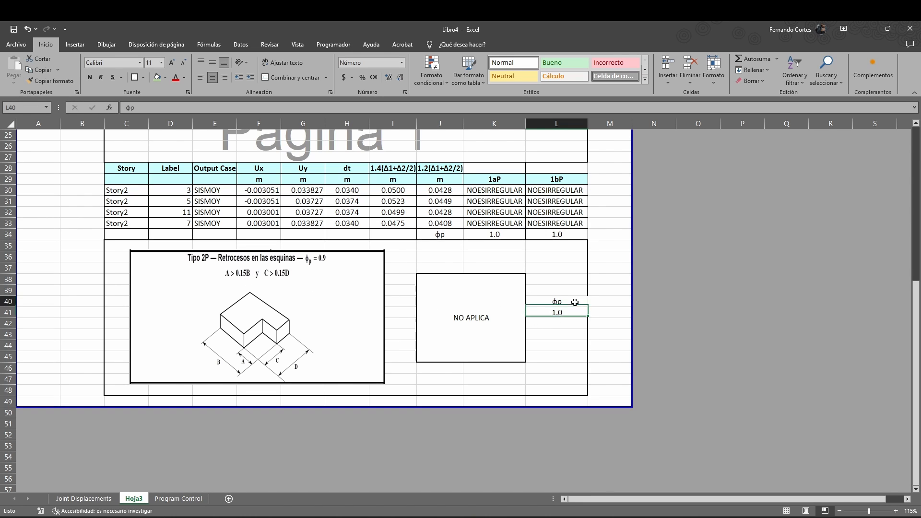
left_click_drag(566, 306, 564, 313)
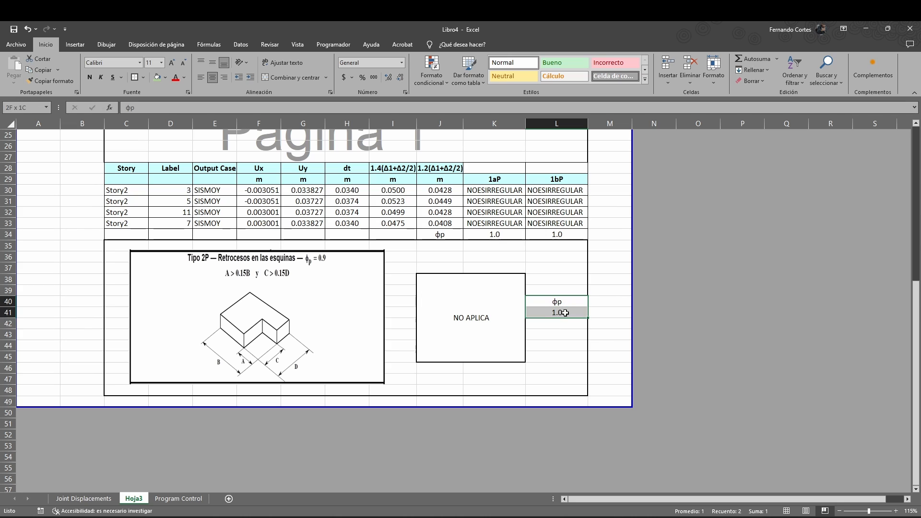
scroll(569, 302, "up", 3)
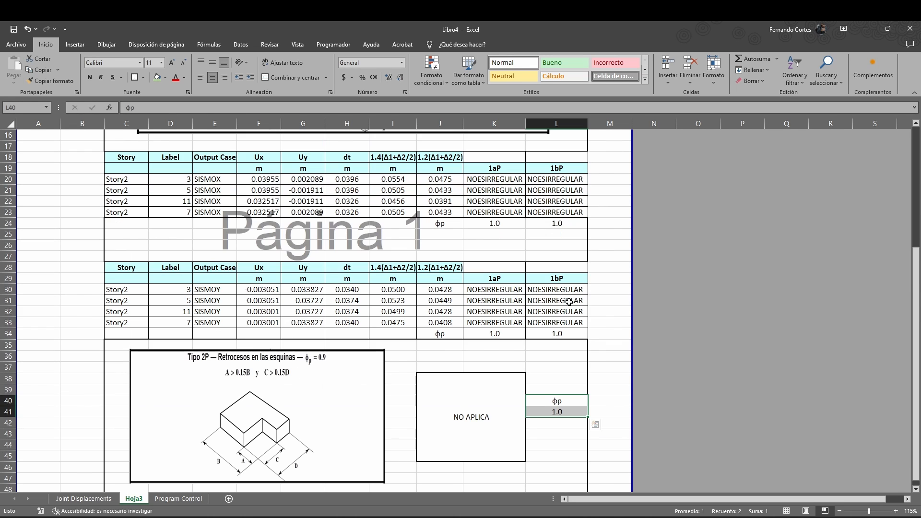
scroll(569, 302, "up", 5)
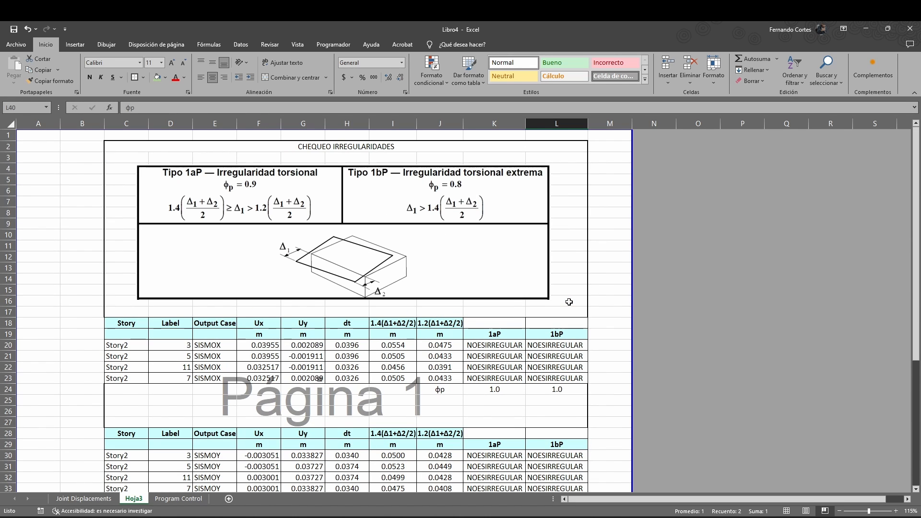
scroll(569, 302, "down", 8)
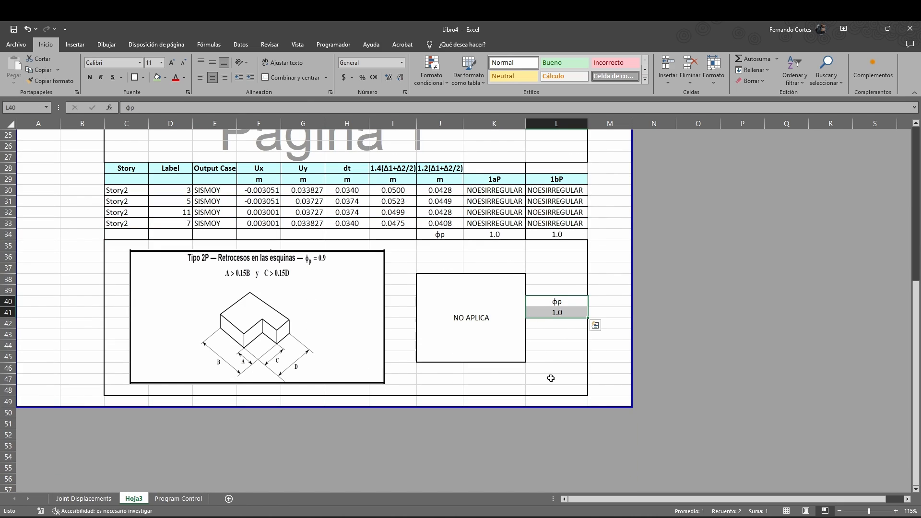
scroll(370, 261, "down", 4)
scroll(387, 303, "up", 11)
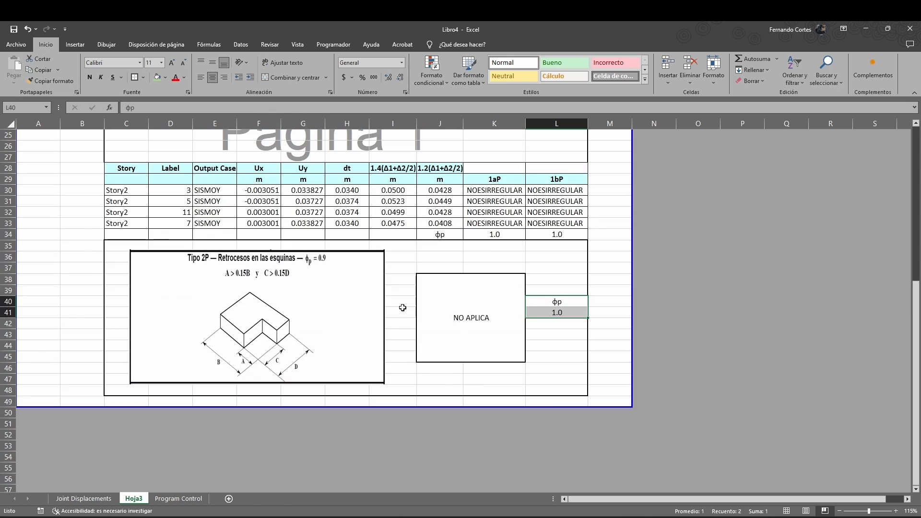
scroll(402, 308, "up", 1)
scroll(403, 307, "down", 11)
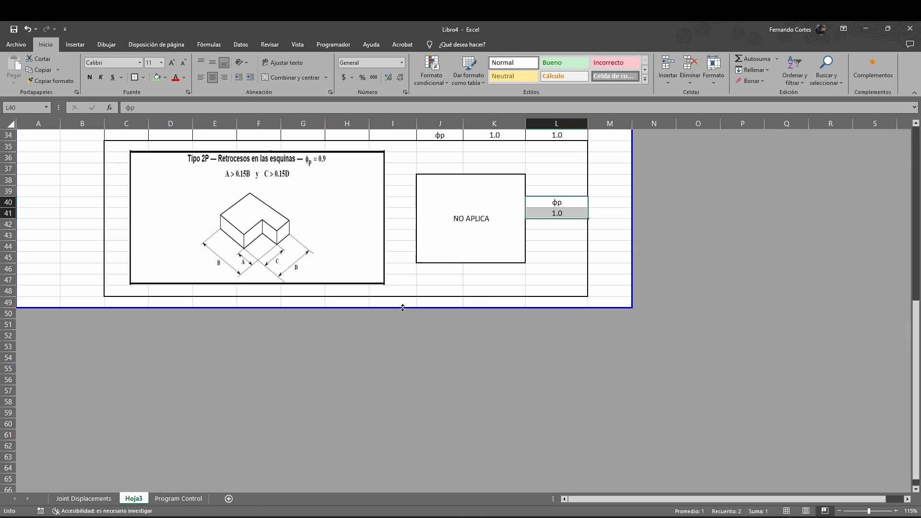
scroll(439, 324, "up", 11)
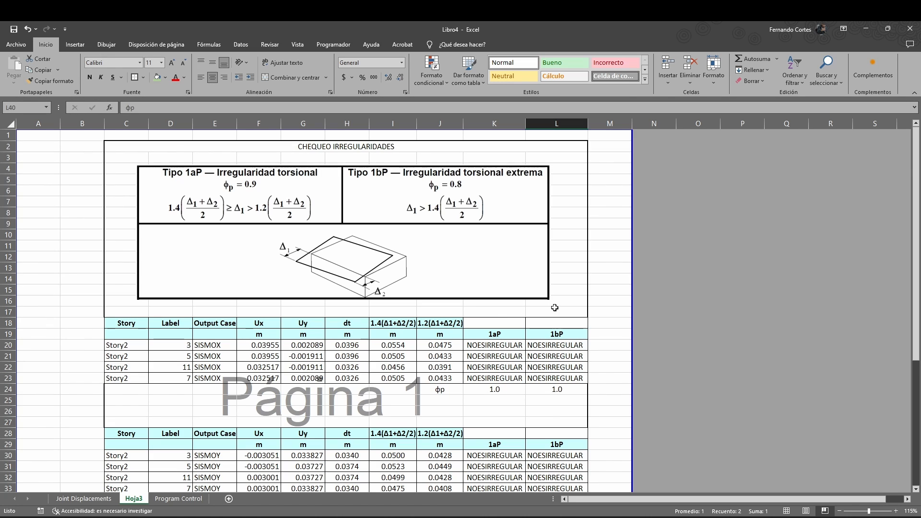
Switch to the EJEMPLO VIDEO model in ETABS with its Story2 plan and 3-D views.
key("alt+Tab")
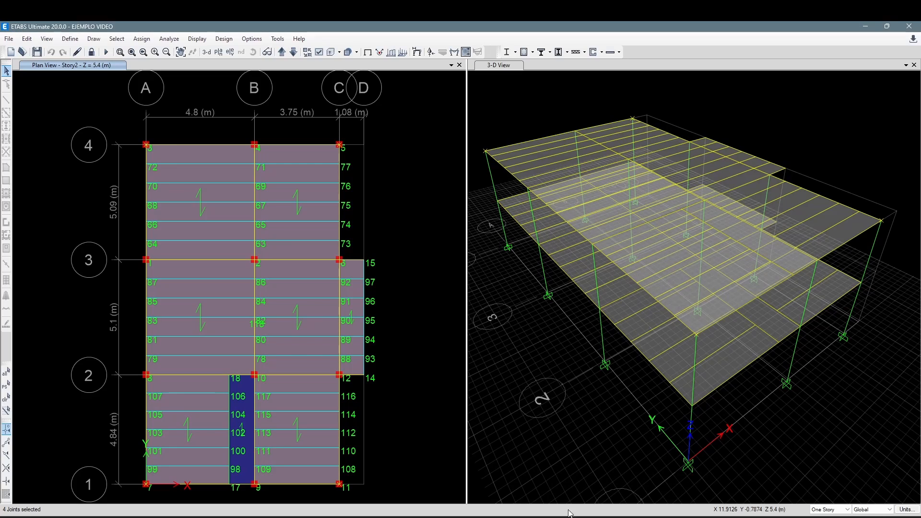